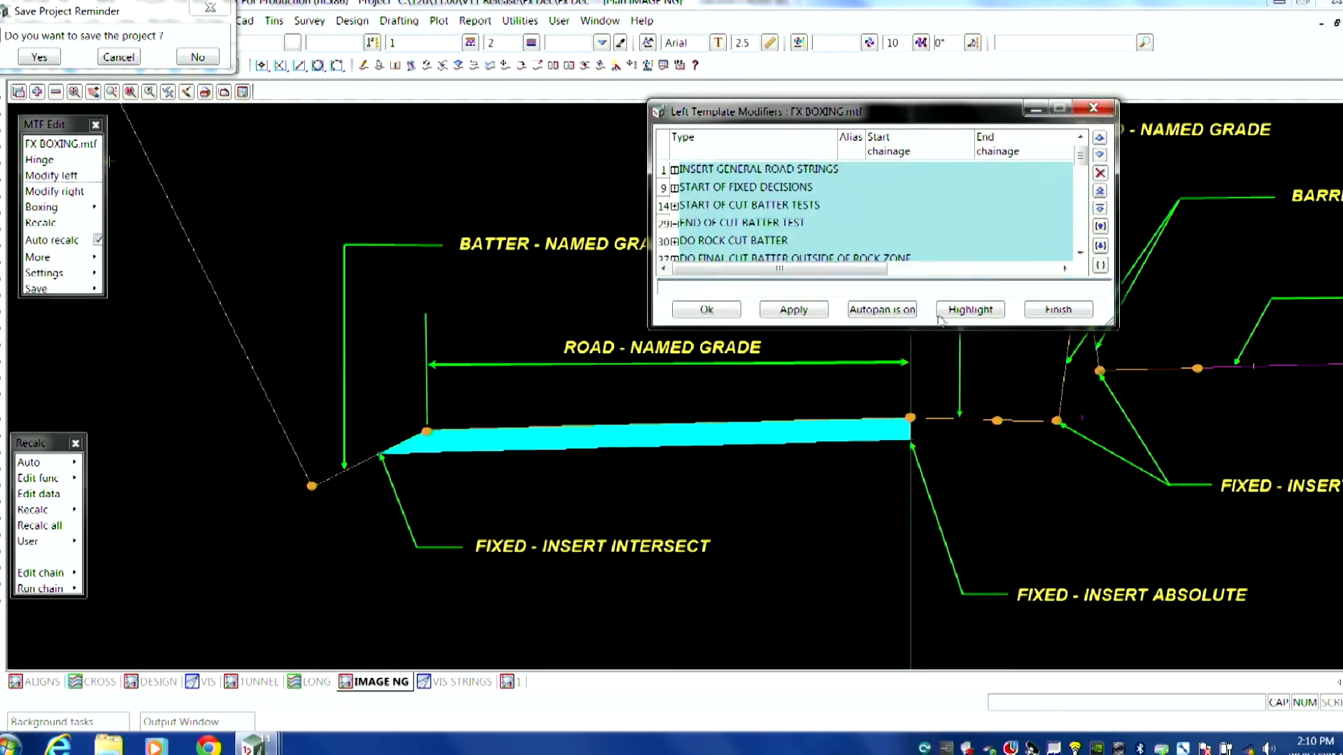
Step: Enlarge the left template modifiers list, insert a blank row at its end, and view the Fixed Boxing commands available for it
{"action": "left_click_drag", "start_coordinate": [1116, 327], "coordinate": [1242, 567]}
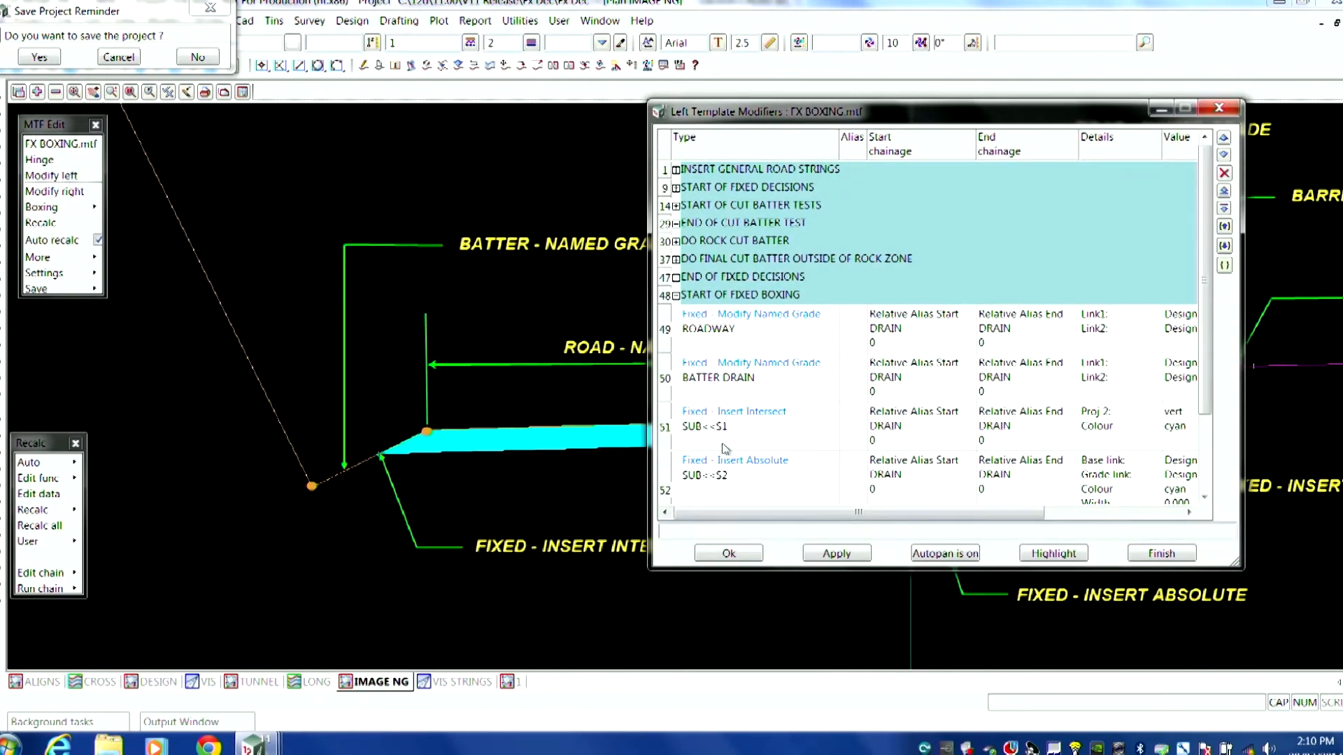
{"action": "scroll", "coordinate": [799, 485], "scroll_direction": "down", "scroll_amount": 3}
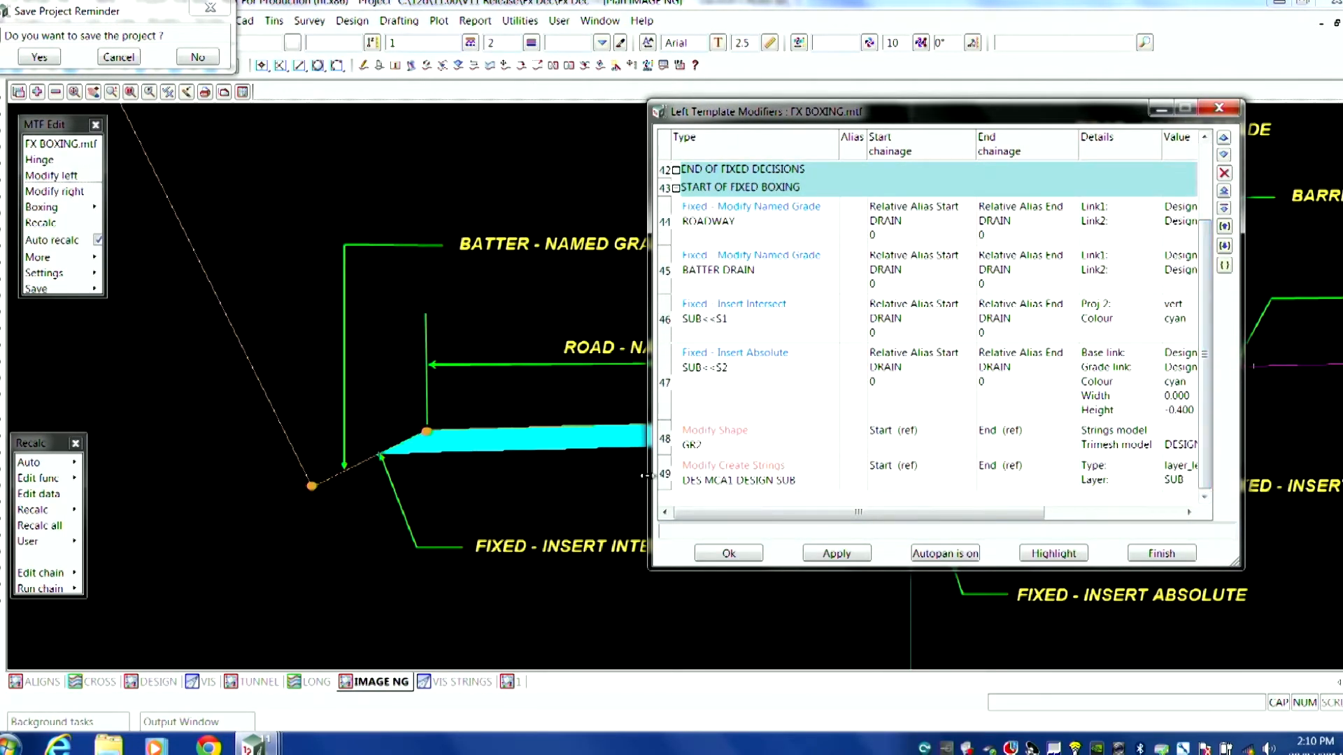
{"action": "left_click", "coordinate": [667, 478]}
{"action": "left_click", "coordinate": [1224, 210]}
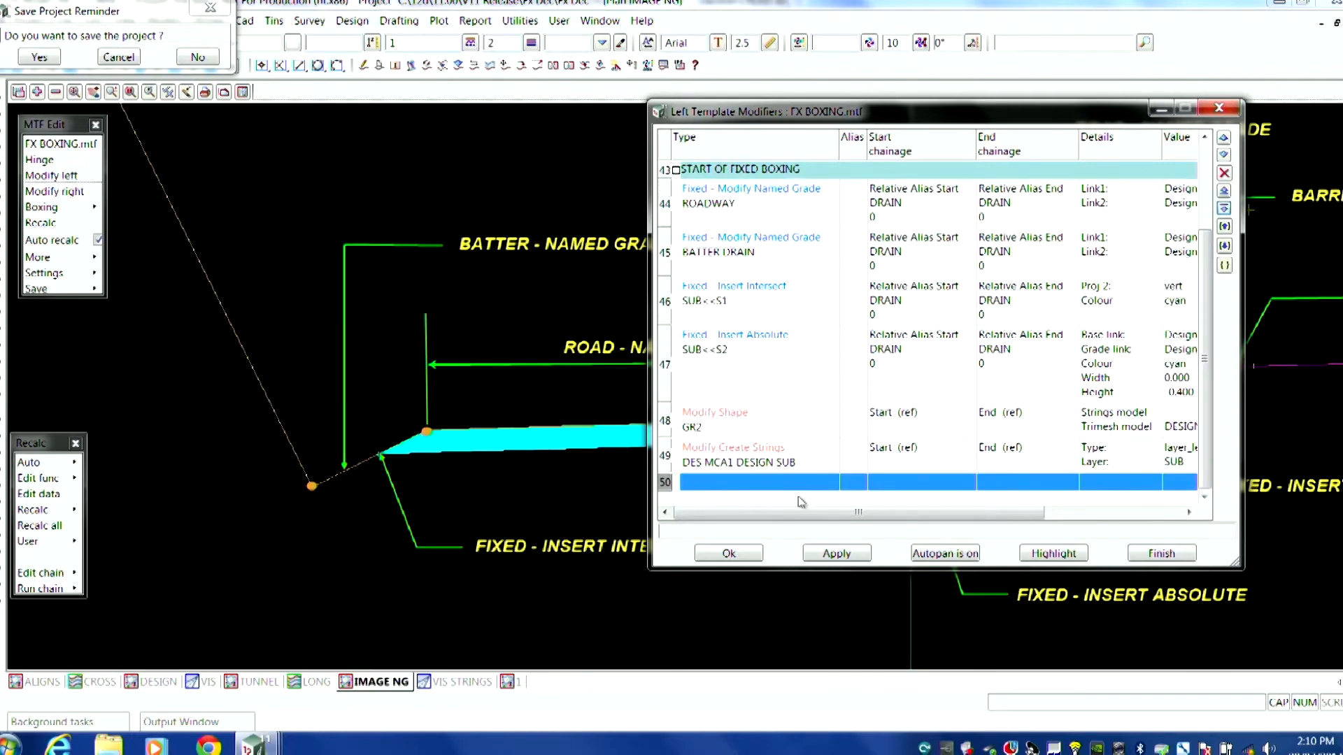
{"action": "double_click", "coordinate": [771, 484]}
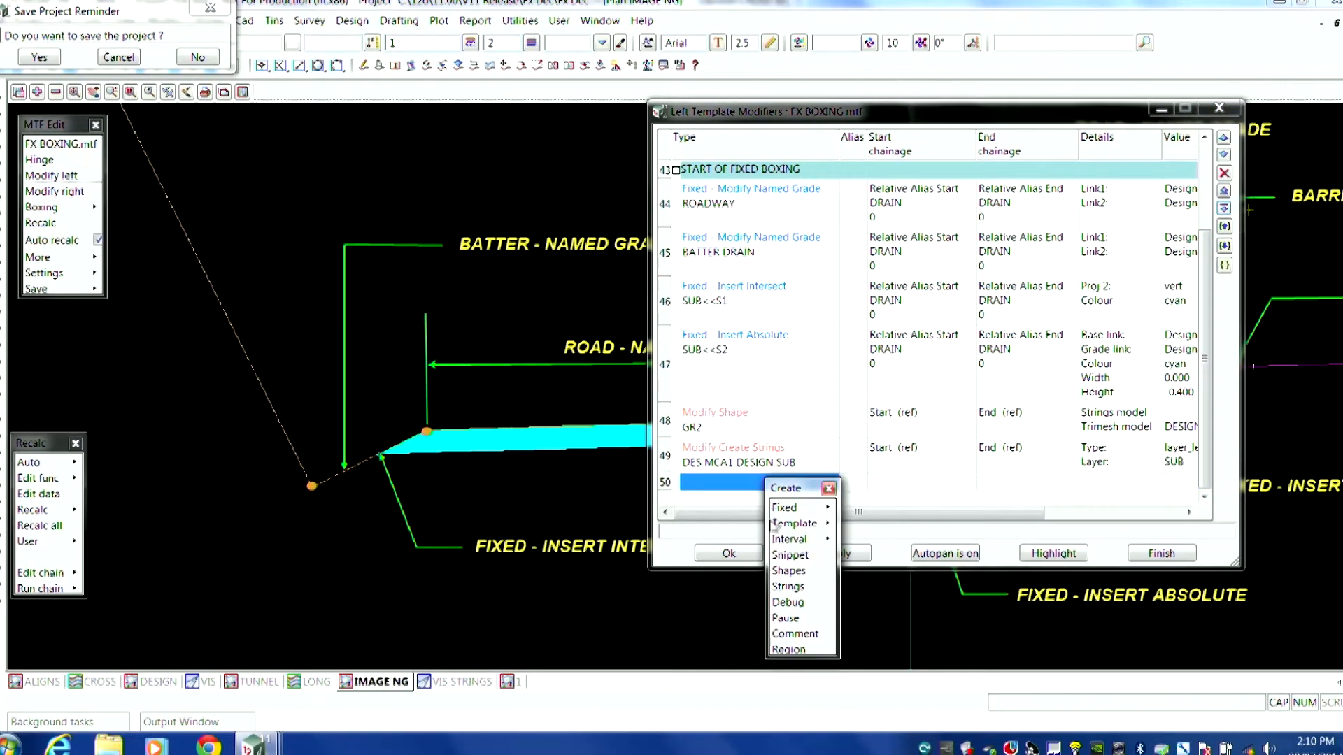
{"action": "left_click", "coordinate": [813, 507]}
{"action": "left_click", "coordinate": [867, 717]}
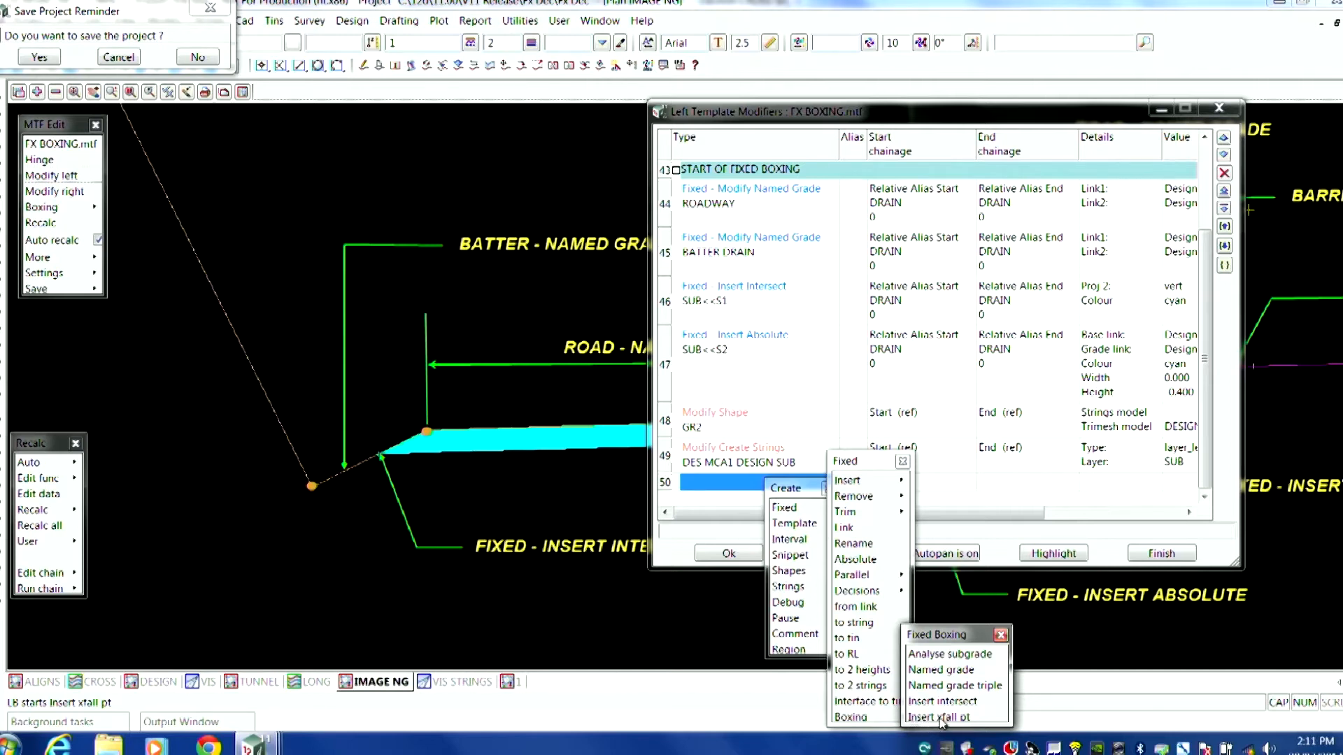
{"action": "left_click", "coordinate": [937, 725]}
{"action": "left_click", "coordinate": [828, 488]}
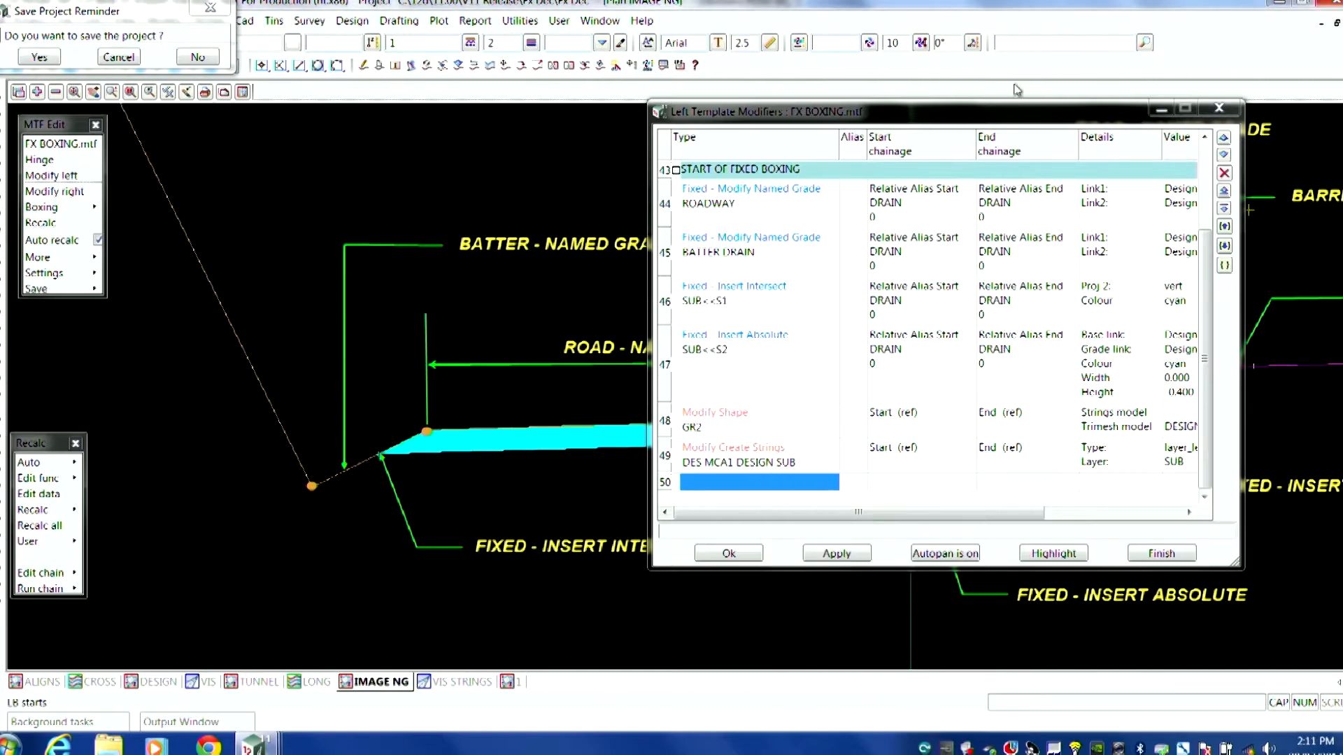
Step: Examine the annotated cross-section diagram's named grades, Insert Intersect and Insert Absolute points, keeping the modifiers list out of the way meanwhile
{"action": "left_click_drag", "start_coordinate": [992, 116], "coordinate": [550, 54]}
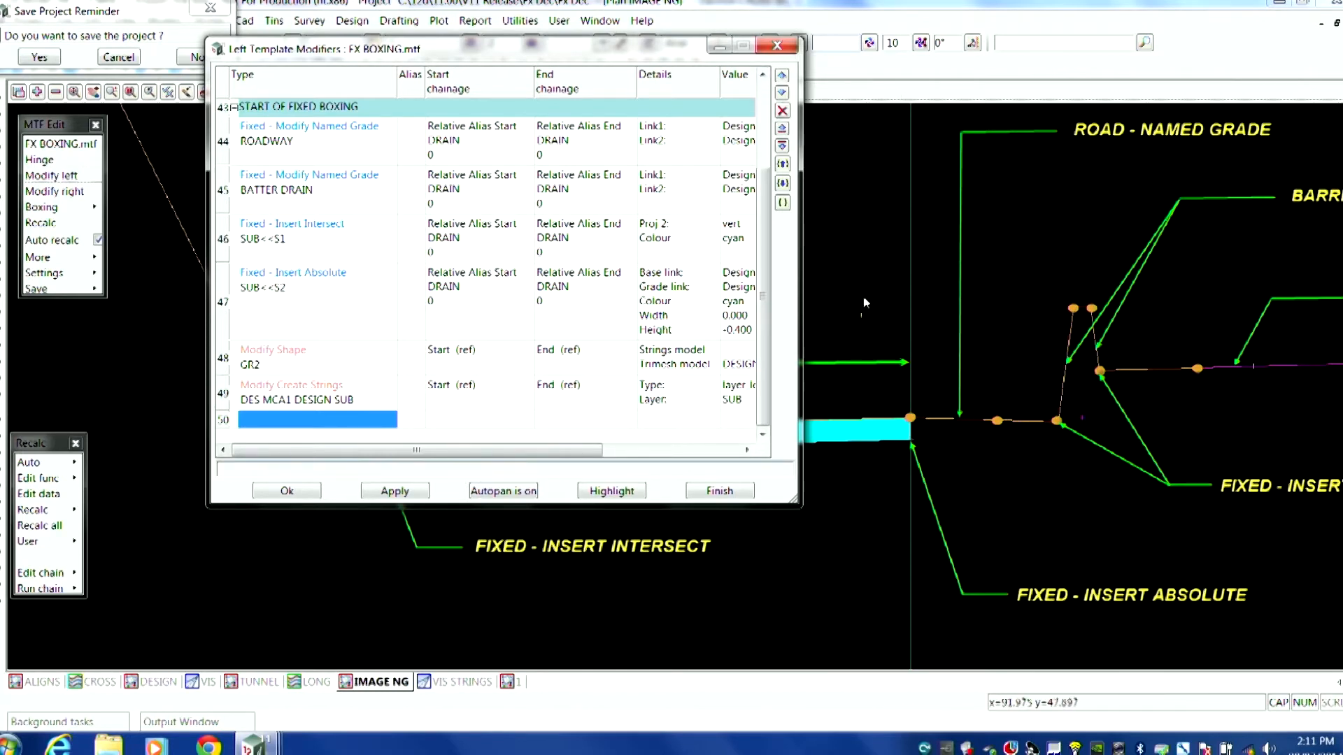
{"action": "scroll", "coordinate": [600, 64], "scroll_direction": "up", "scroll_amount": 1}
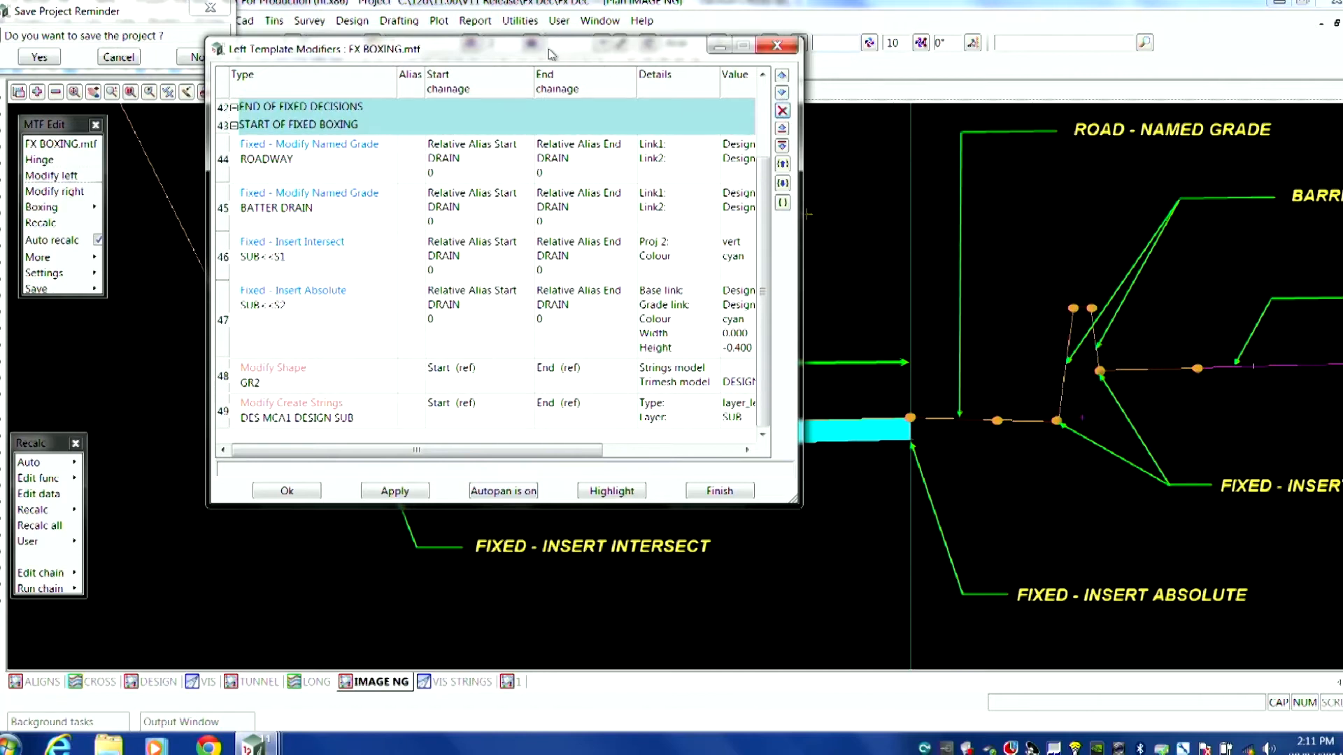
{"action": "left_click_drag", "start_coordinate": [1132, 683], "coordinate": [1101, 674]}
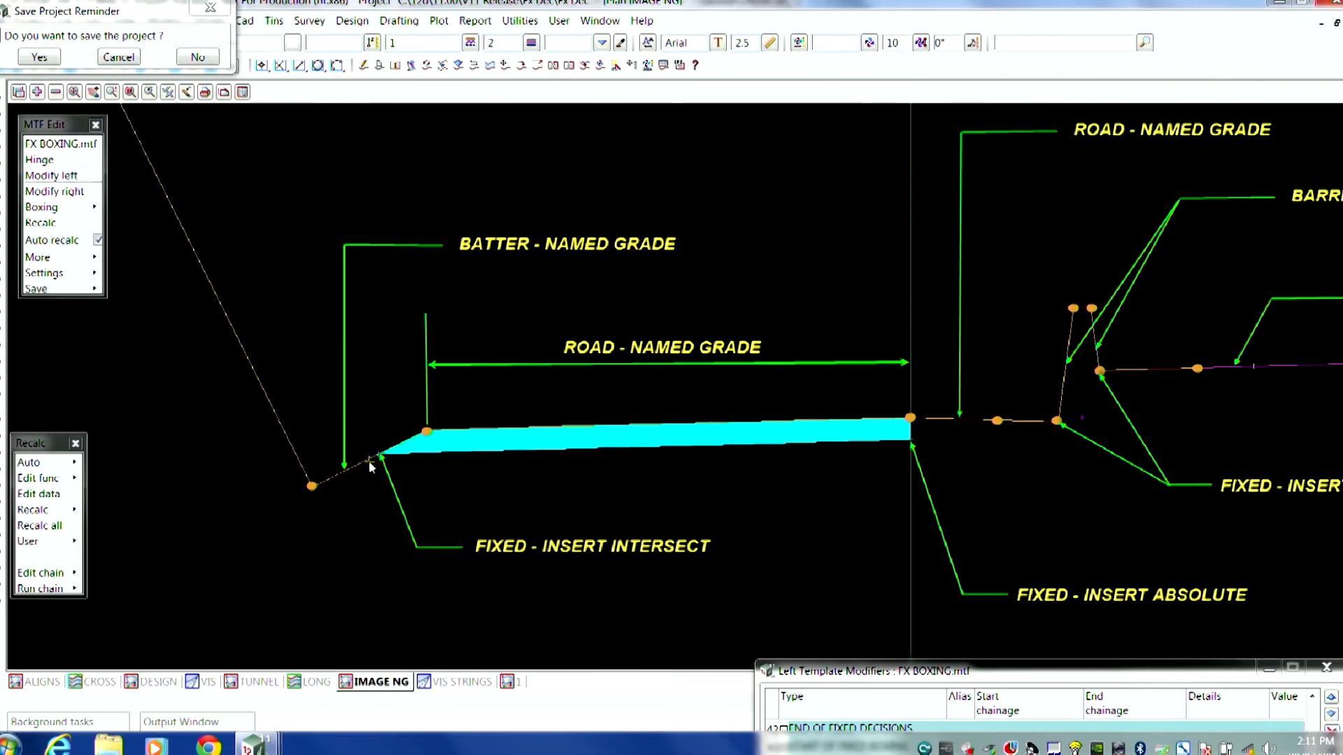
{"action": "scroll", "coordinate": [381, 428], "scroll_direction": "up", "scroll_amount": 2}
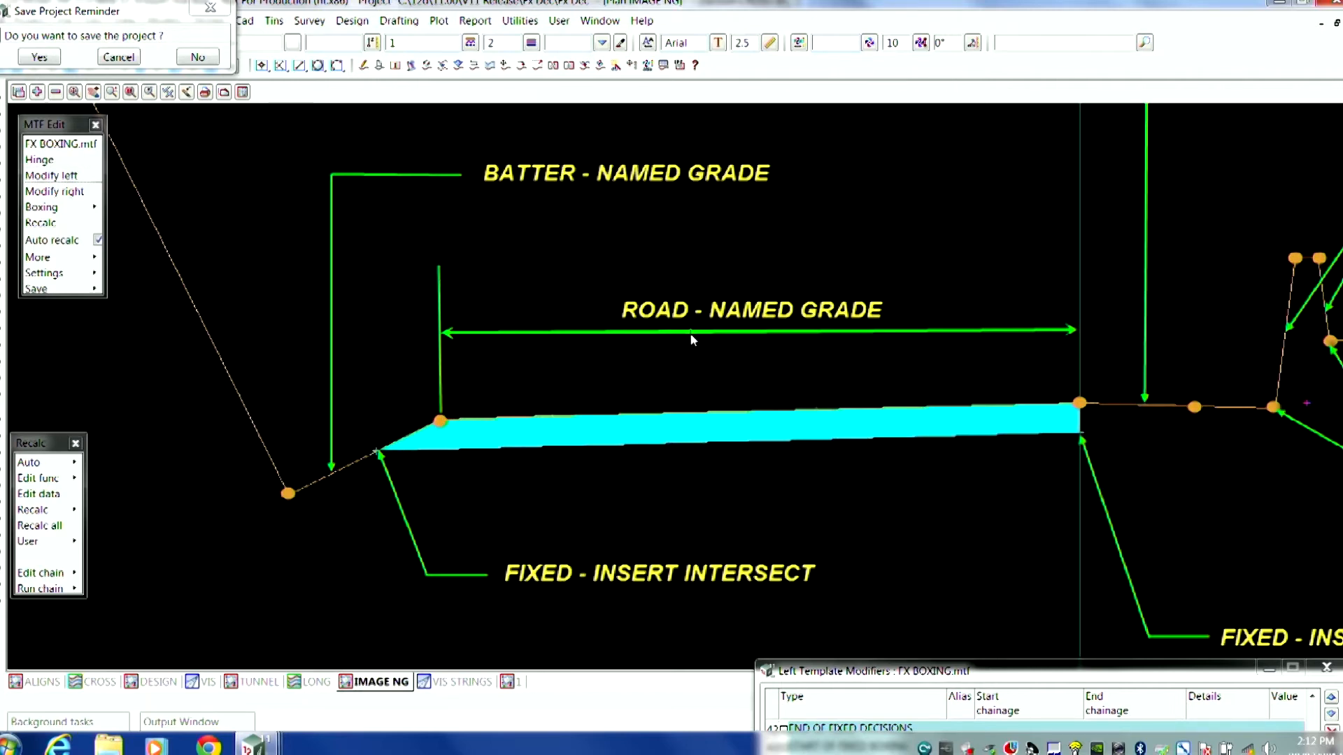
{"action": "left_click_drag", "start_coordinate": [639, 637], "coordinate": [1236, 166]}
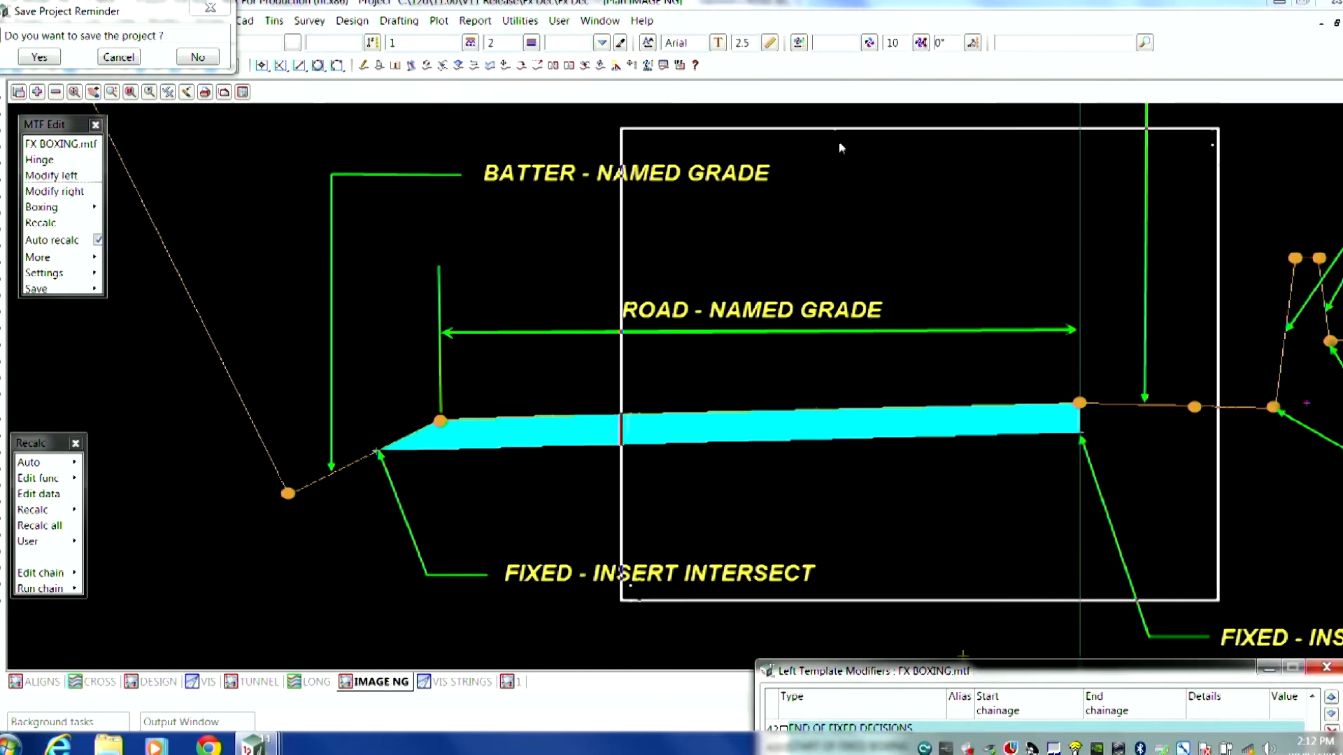
{"action": "left_click_drag", "start_coordinate": [859, 184], "coordinate": [814, 106]}
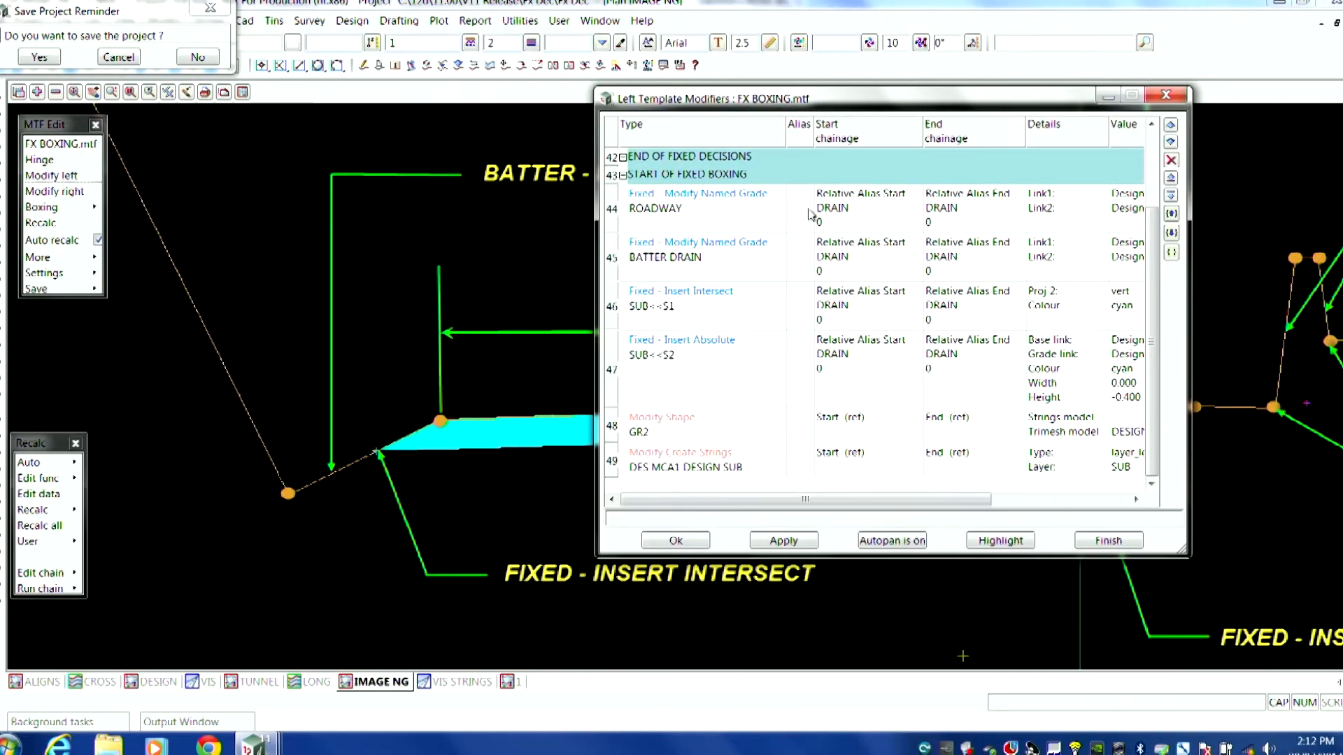
Step: Review the ROADWAY named grade modifier, including the choices for its 2nd layer and start chainage mode, and close it without changes
{"action": "double_click", "coordinate": [699, 215]}
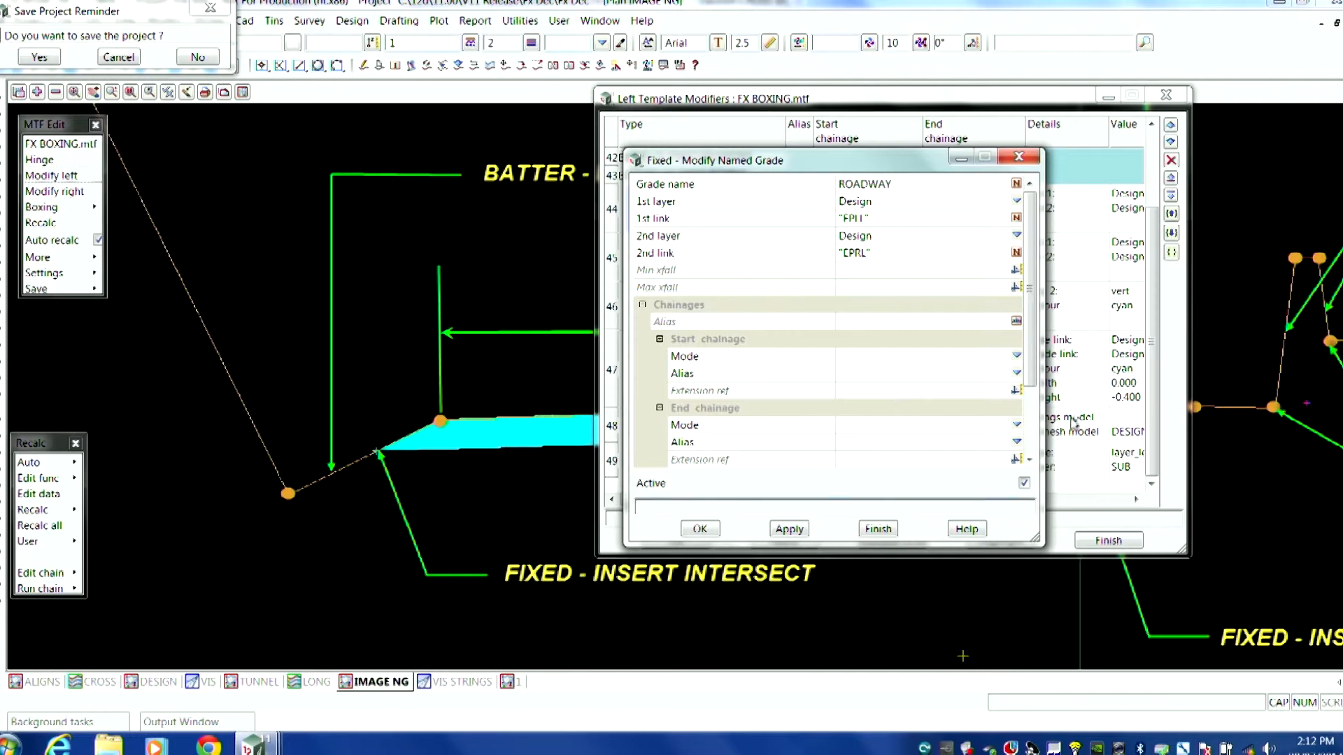
{"action": "left_click", "coordinate": [1016, 236]}
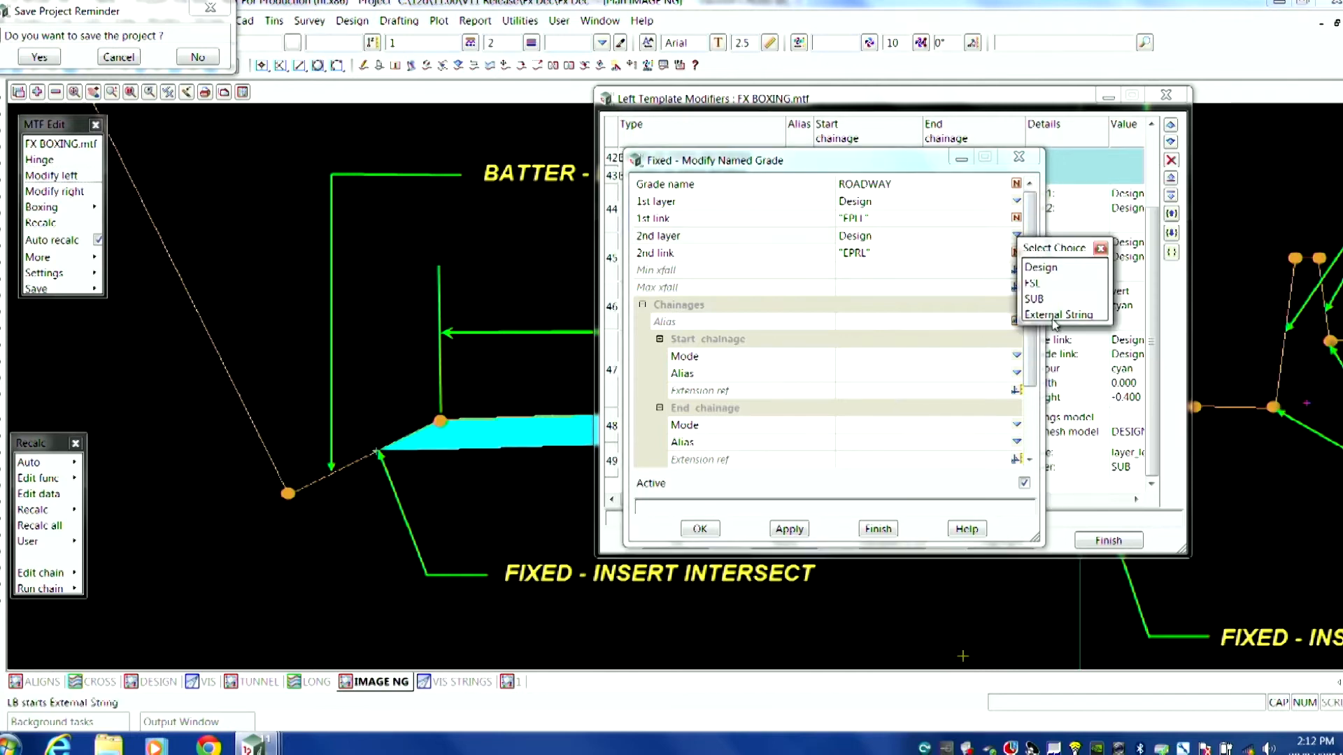
{"action": "left_click", "coordinate": [1102, 249]}
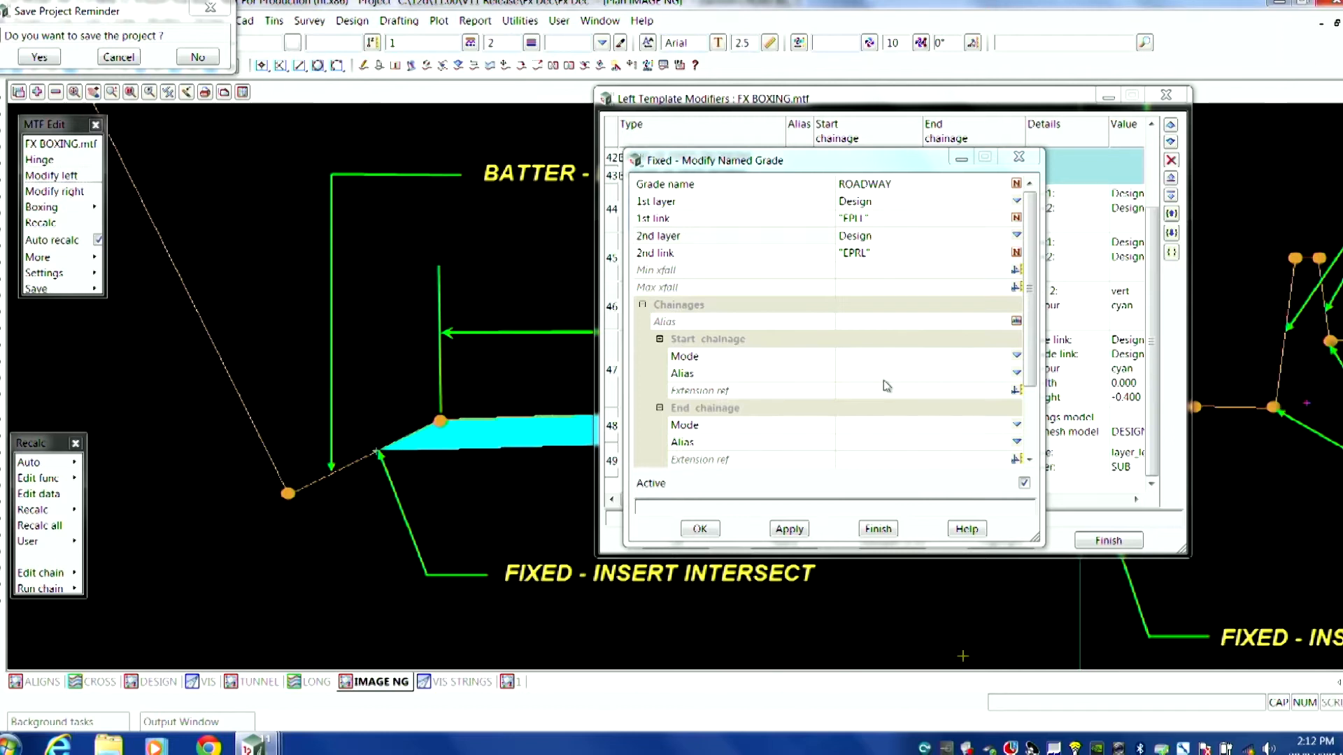
{"action": "left_click", "coordinate": [699, 529]}
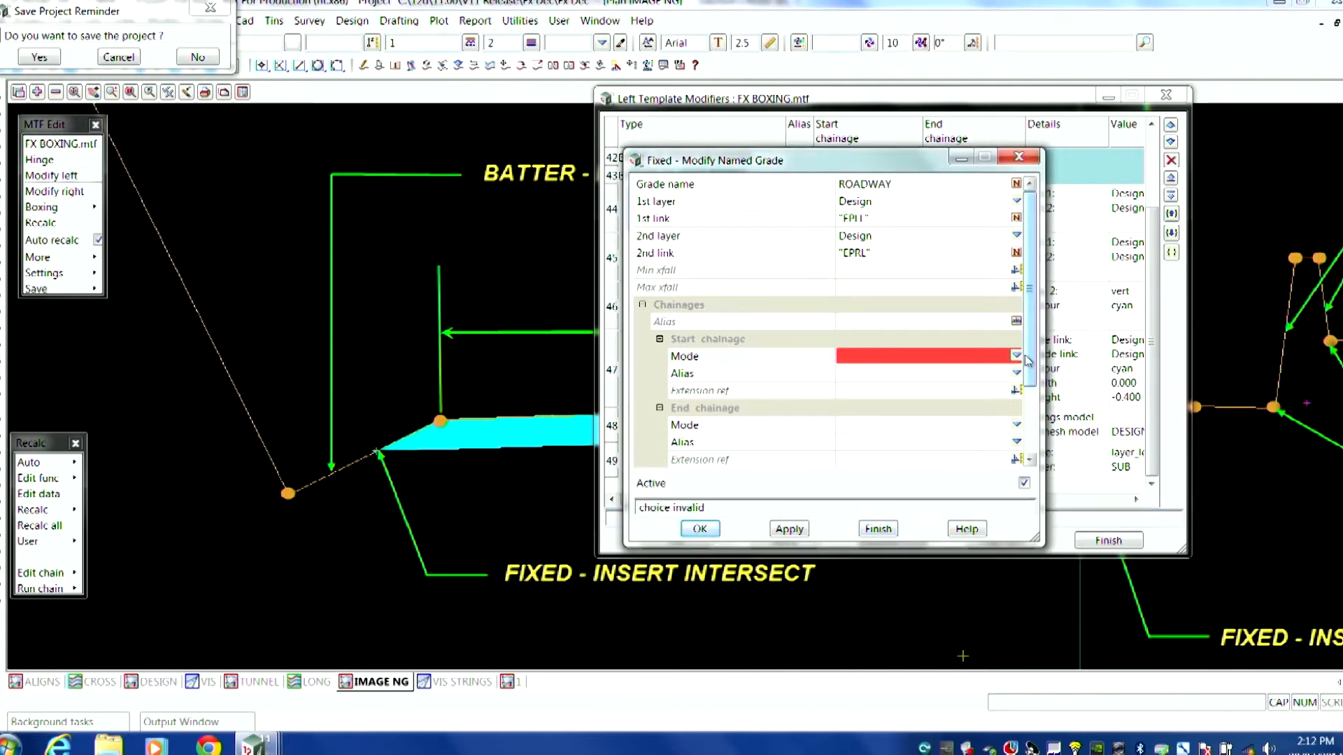
{"action": "left_click", "coordinate": [1016, 355]}
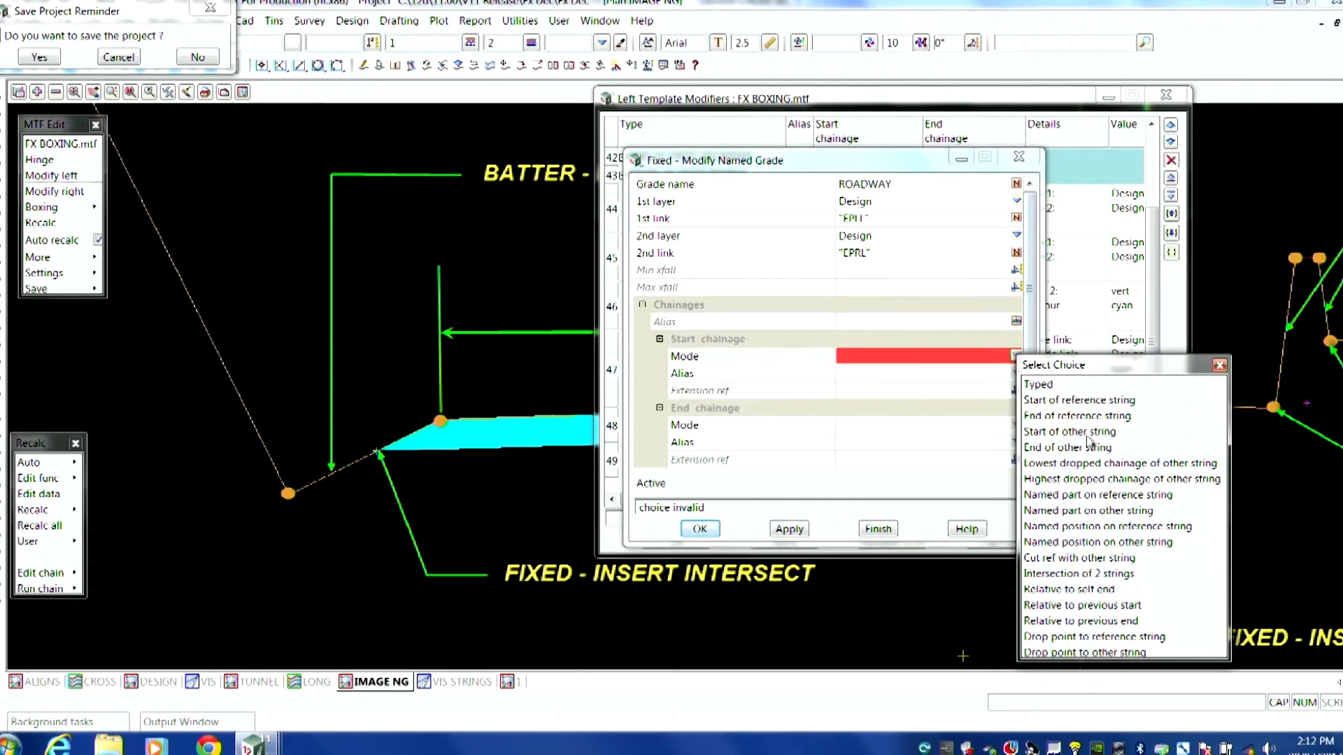
{"action": "left_click", "coordinate": [1221, 364]}
{"action": "left_click", "coordinate": [878, 529]}
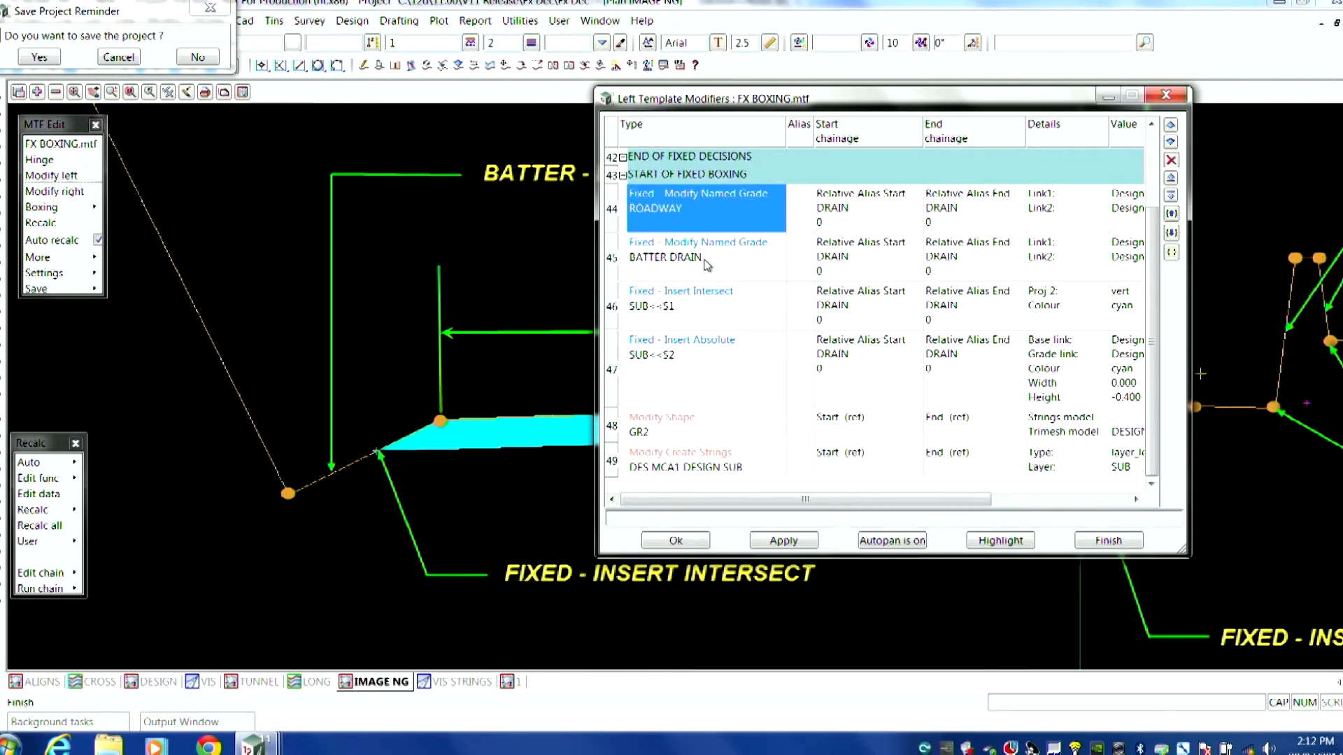
Step: Review the BATTER DRAIN named grade modifier's layers and links, close it, and display the CROSS section view
{"action": "double_click", "coordinate": [703, 259]}
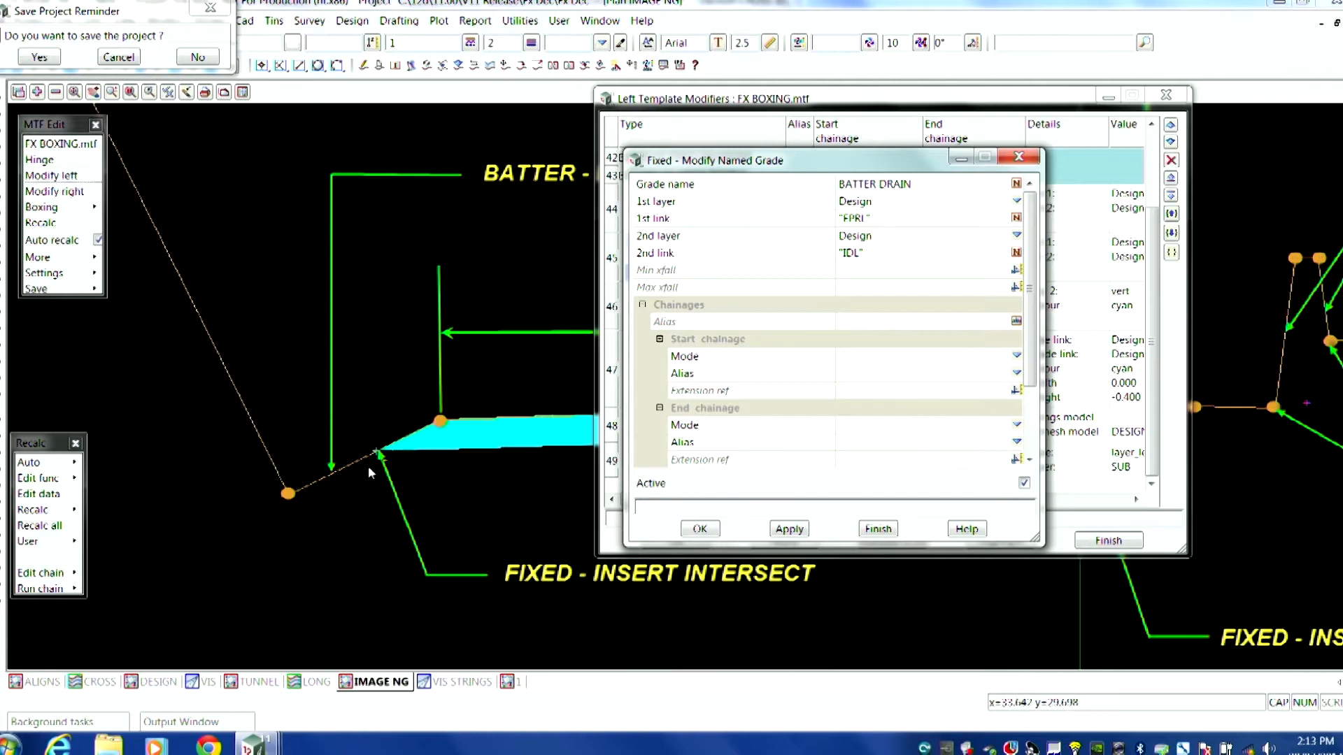
{"action": "left_click", "coordinate": [877, 529]}
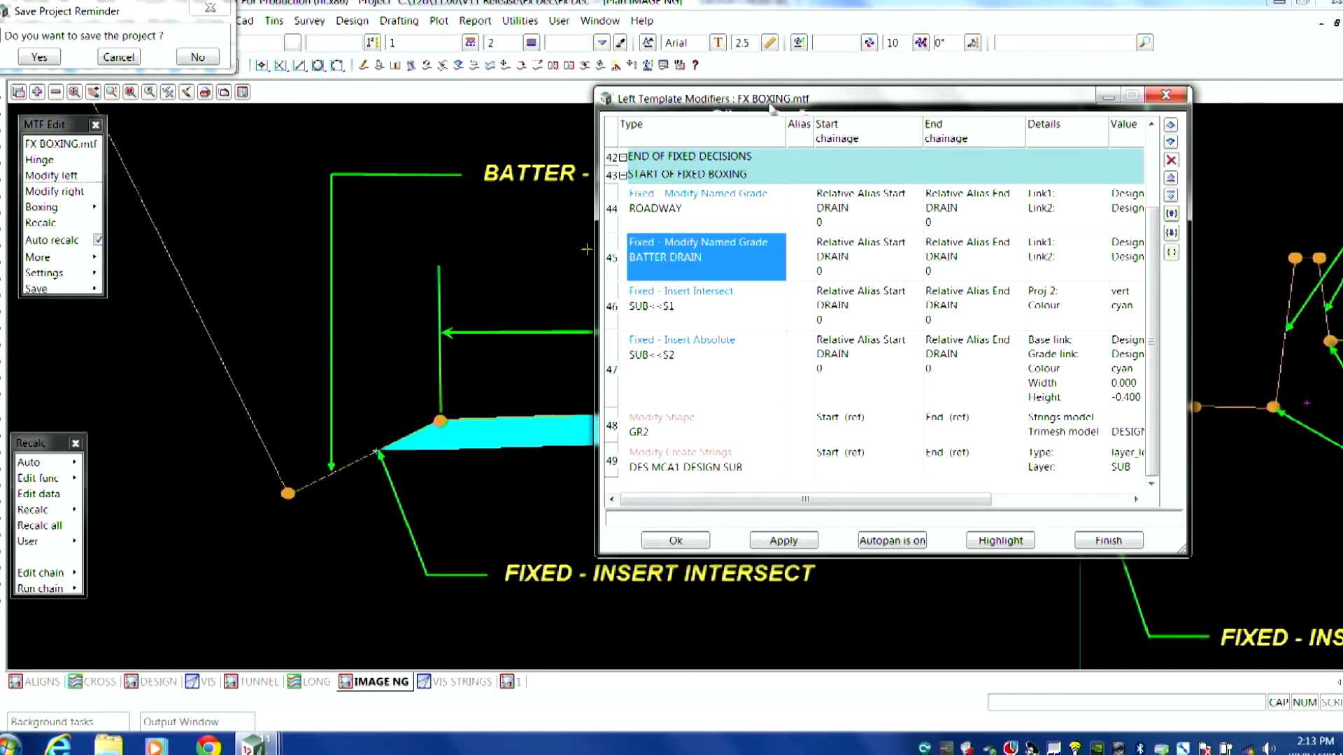
{"action": "left_click", "coordinate": [90, 680]}
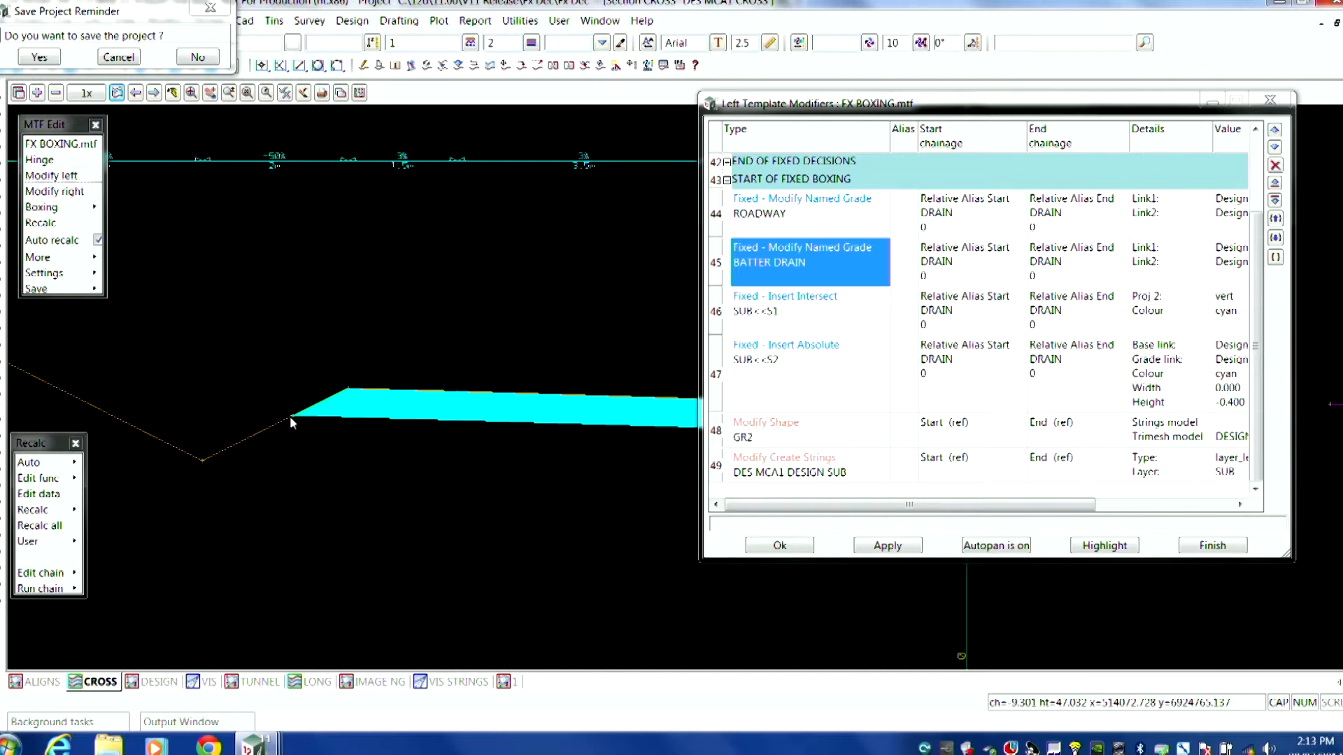
Step: Open the Insert Intersect modifier for S1 on the SUB layer and review its intersection type choices
{"action": "double_click", "coordinate": [828, 325]}
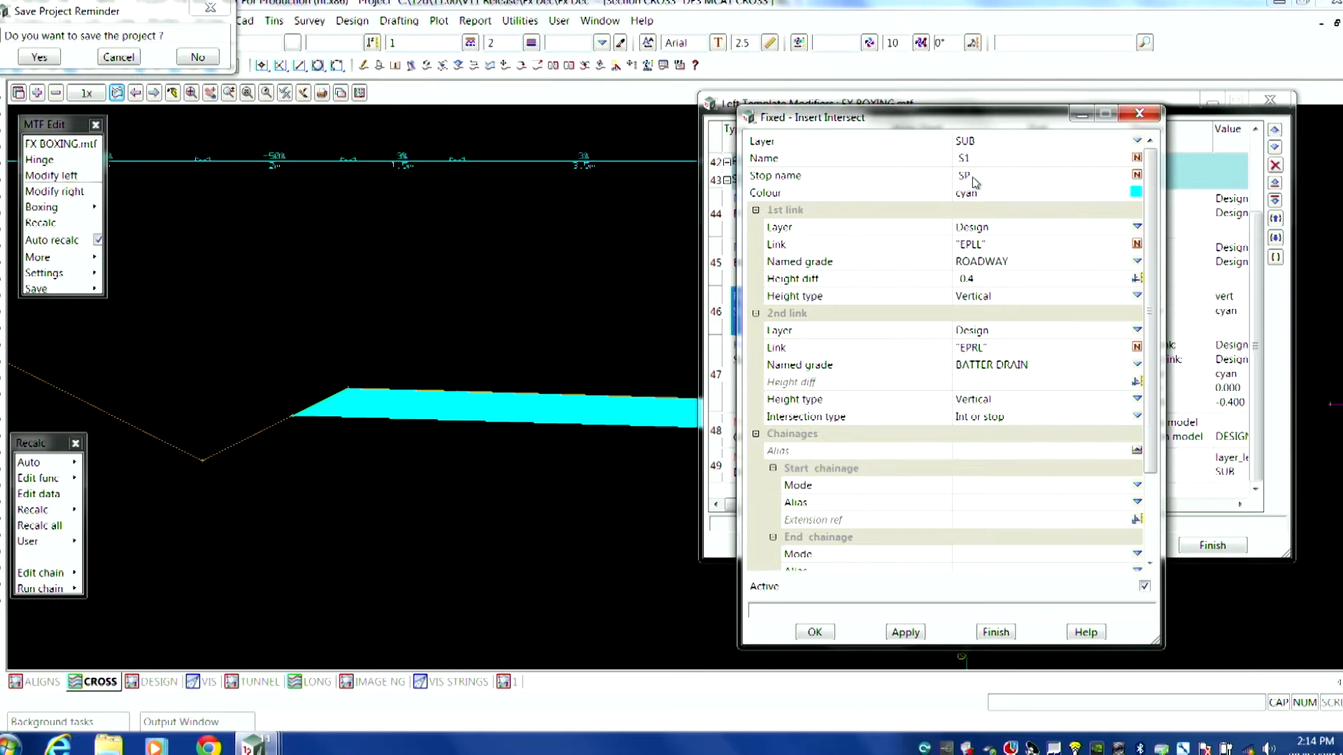
{"action": "scroll", "coordinate": [446, 428], "scroll_direction": "down", "scroll_amount": 1}
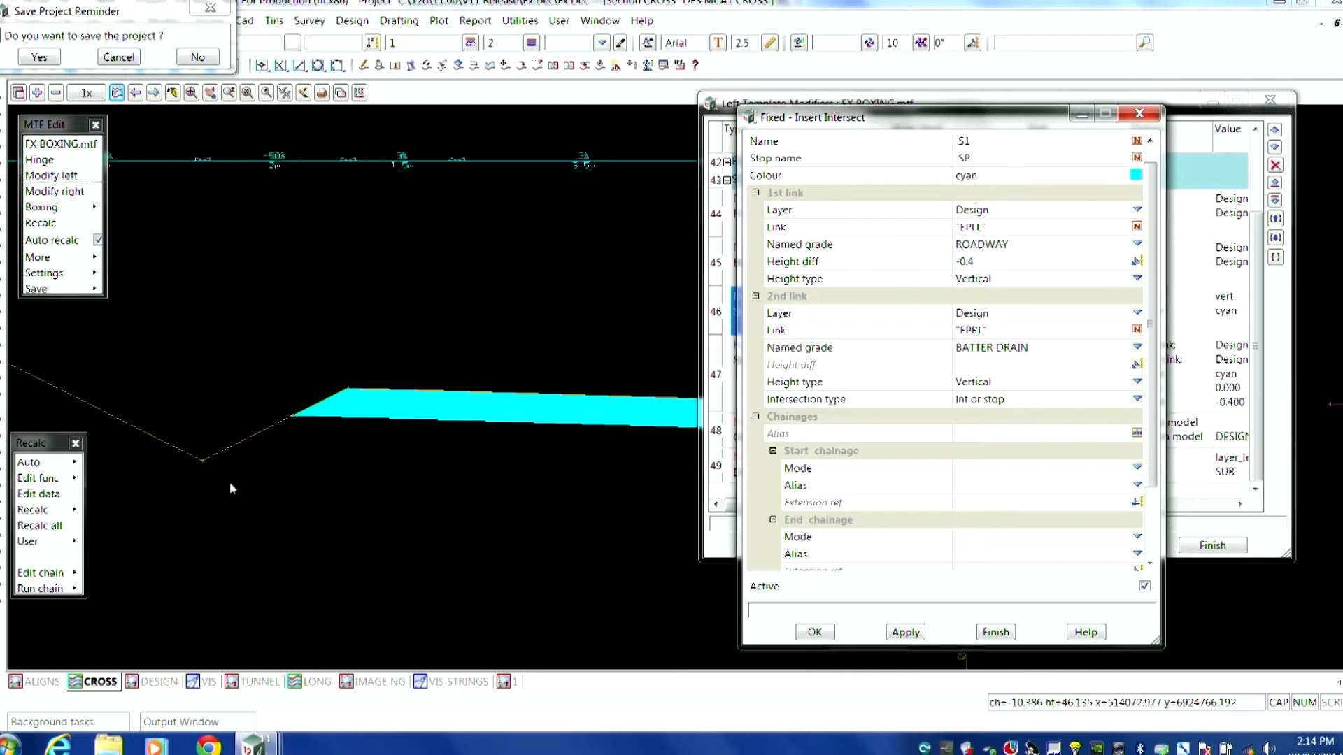
{"action": "left_click", "coordinate": [1137, 399]}
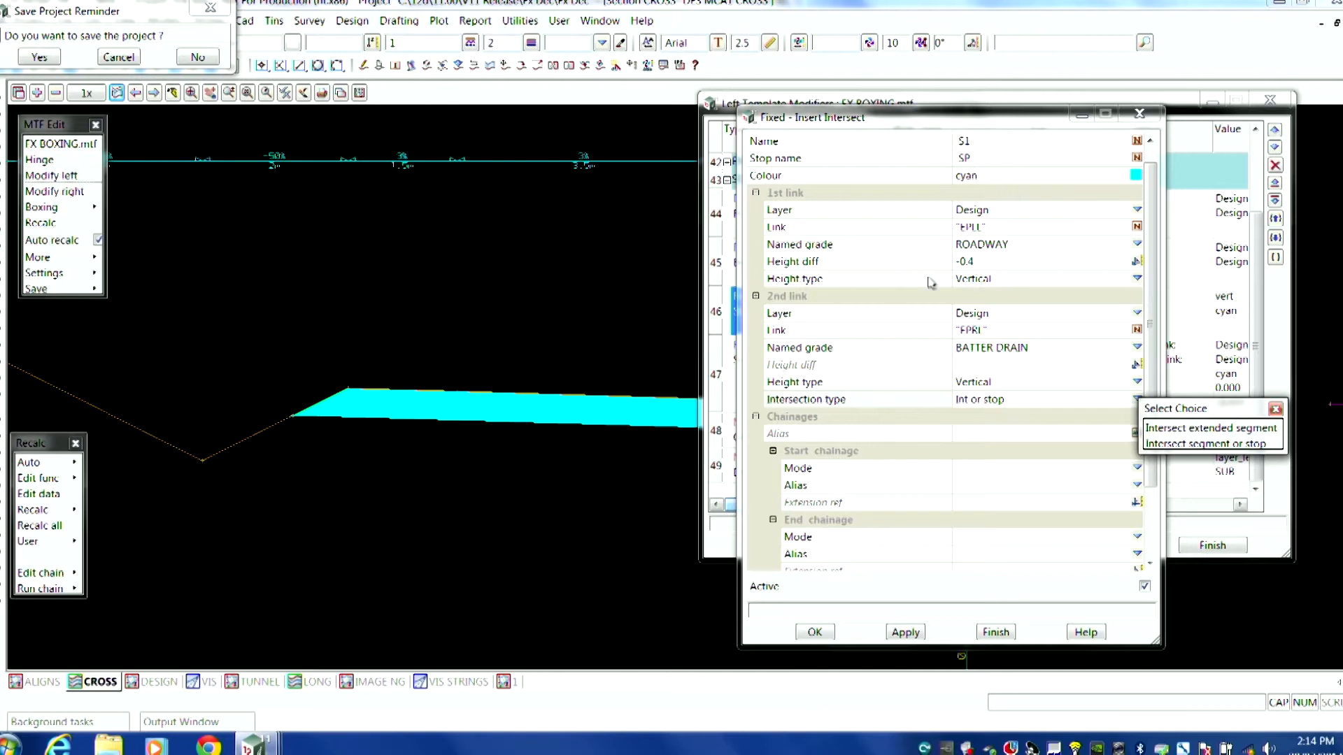
{"action": "left_click", "coordinate": [1275, 409]}
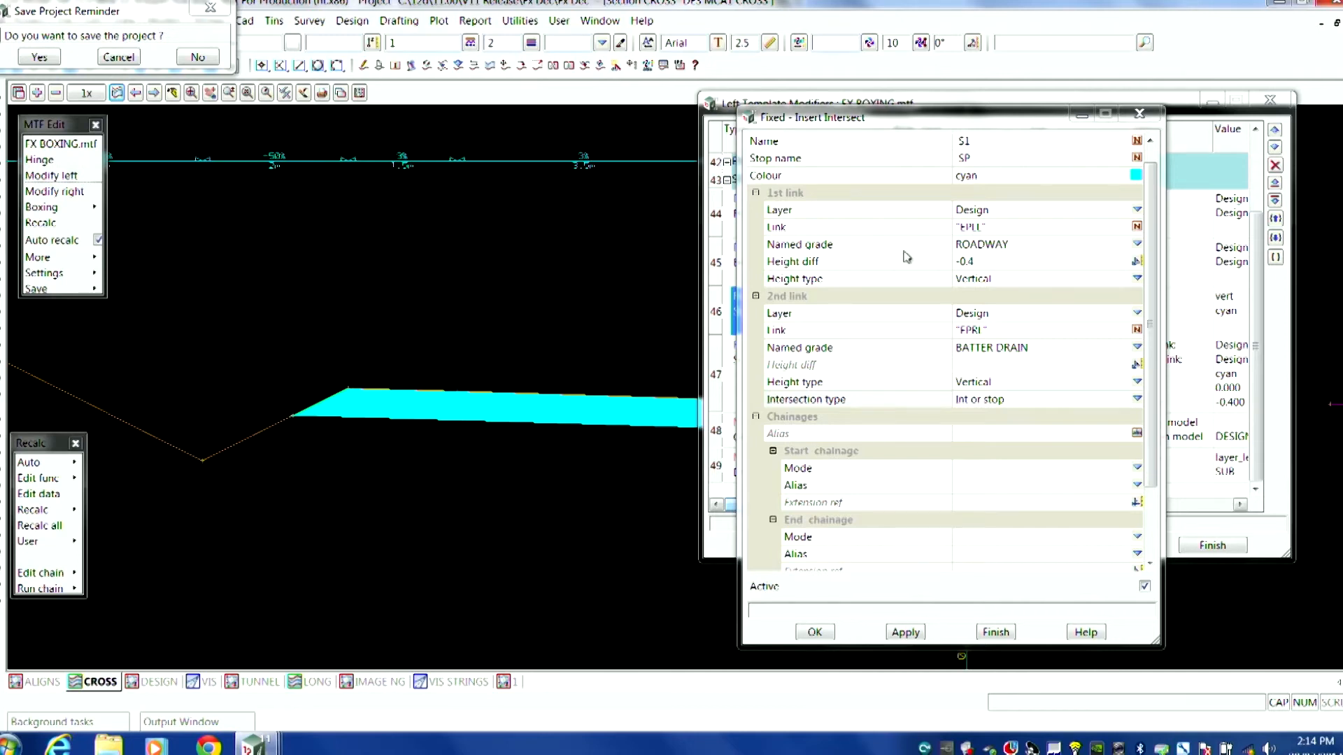
Step: Review the named grade choices for the first and second links of the S1 intersect, and close the modifier unchanged
{"action": "scroll", "coordinate": [317, 327], "scroll_direction": "down", "scroll_amount": 2}
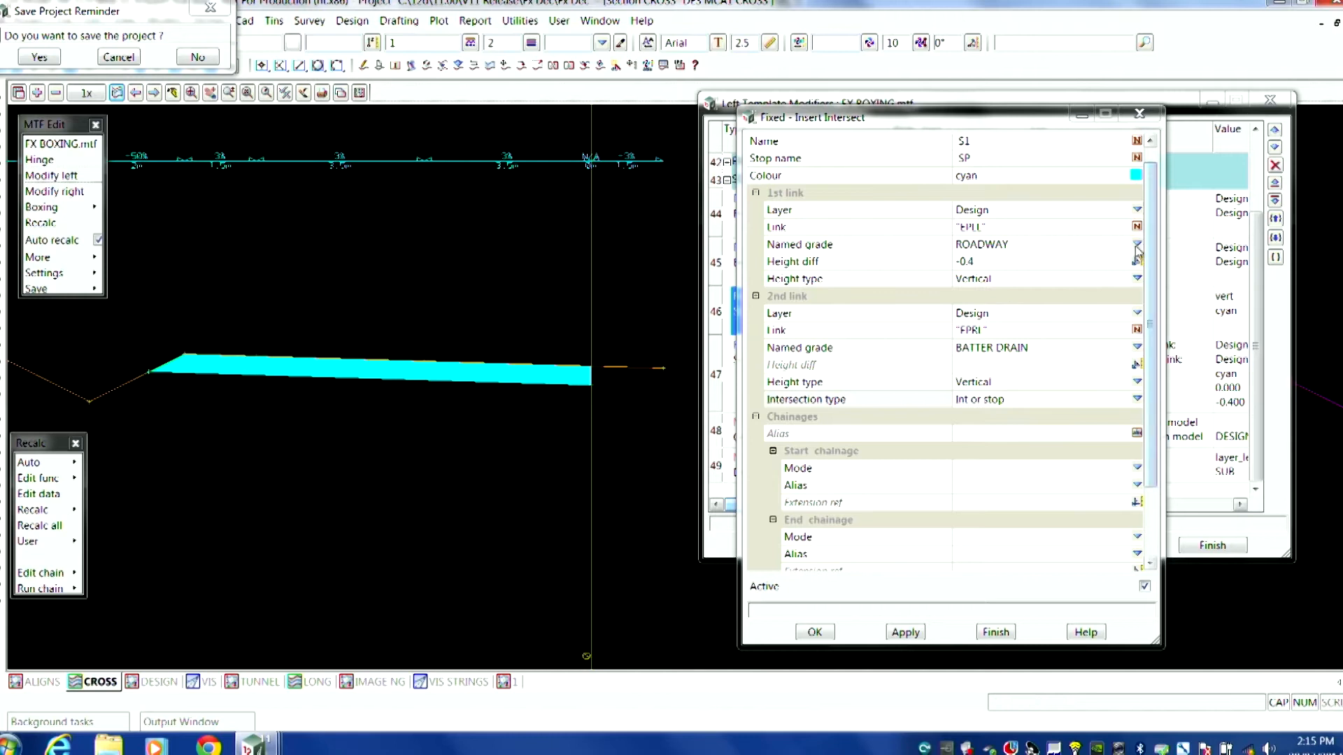
{"action": "left_click", "coordinate": [1137, 243]}
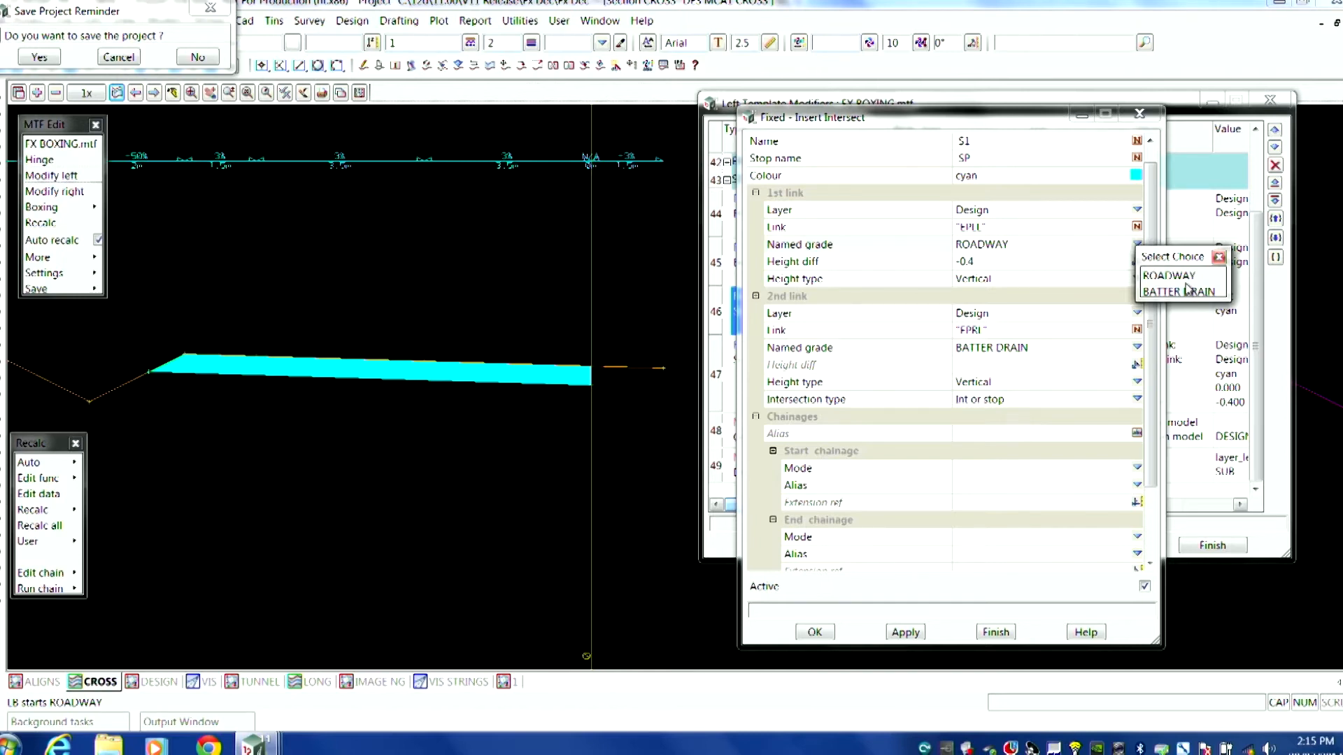
{"action": "left_click", "coordinate": [1218, 257]}
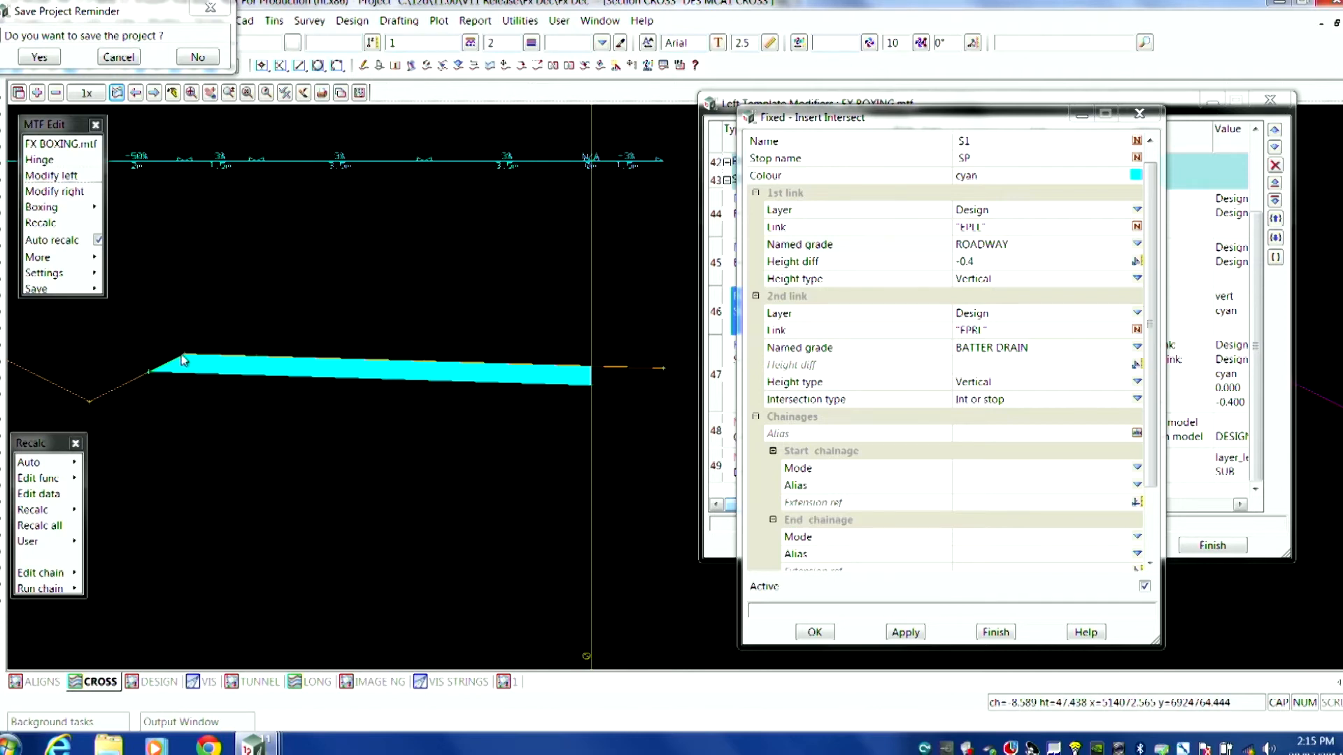
{"action": "left_click", "coordinate": [1136, 347]}
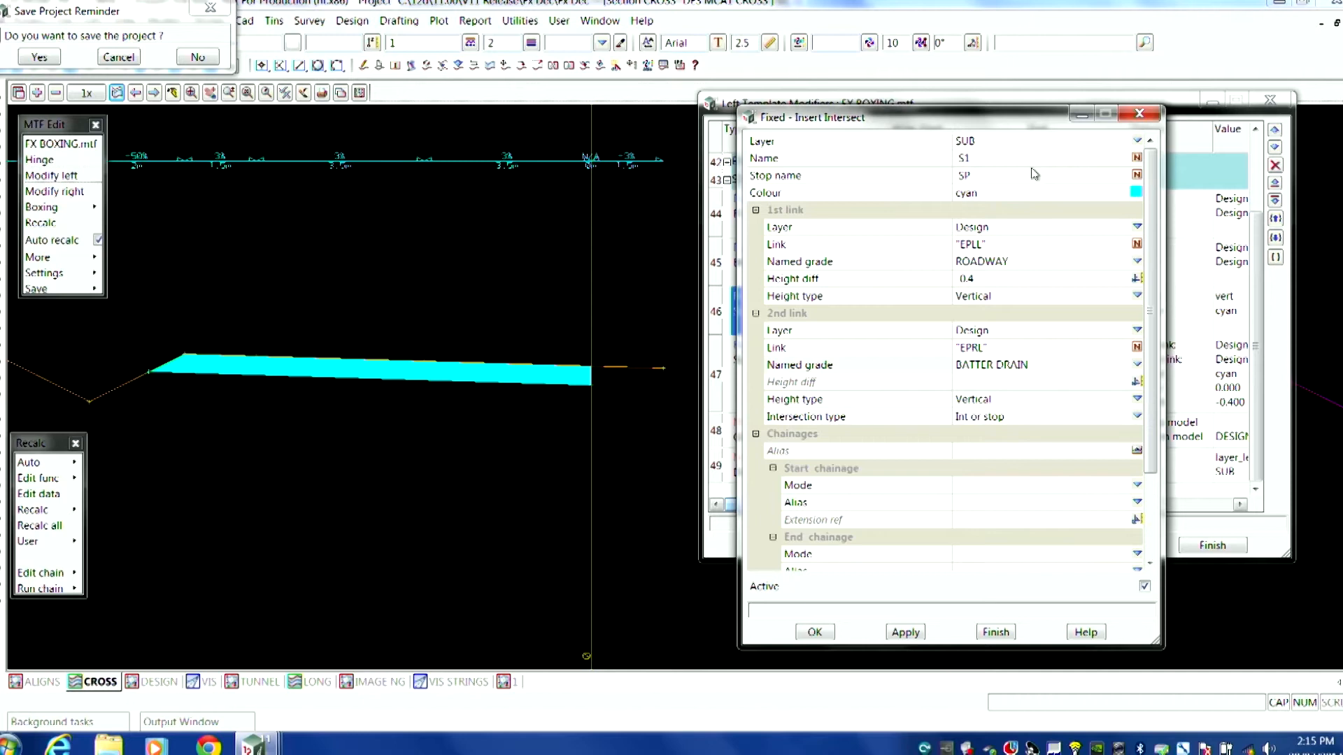
{"action": "left_click", "coordinate": [996, 632]}
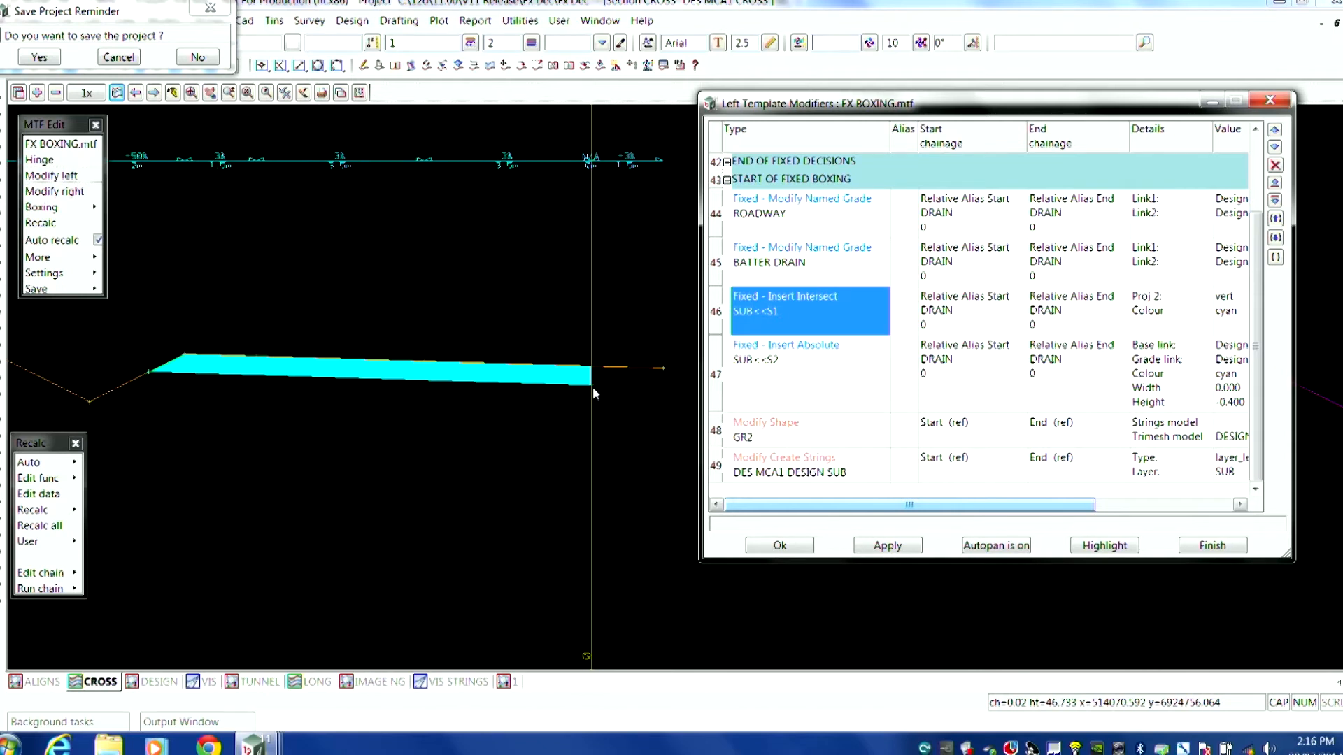
Step: Review the Insert Absolute modifier for S2 on the SUB layer and enlarge the modifiers list to show more rows
{"action": "double_click", "coordinate": [801, 358]}
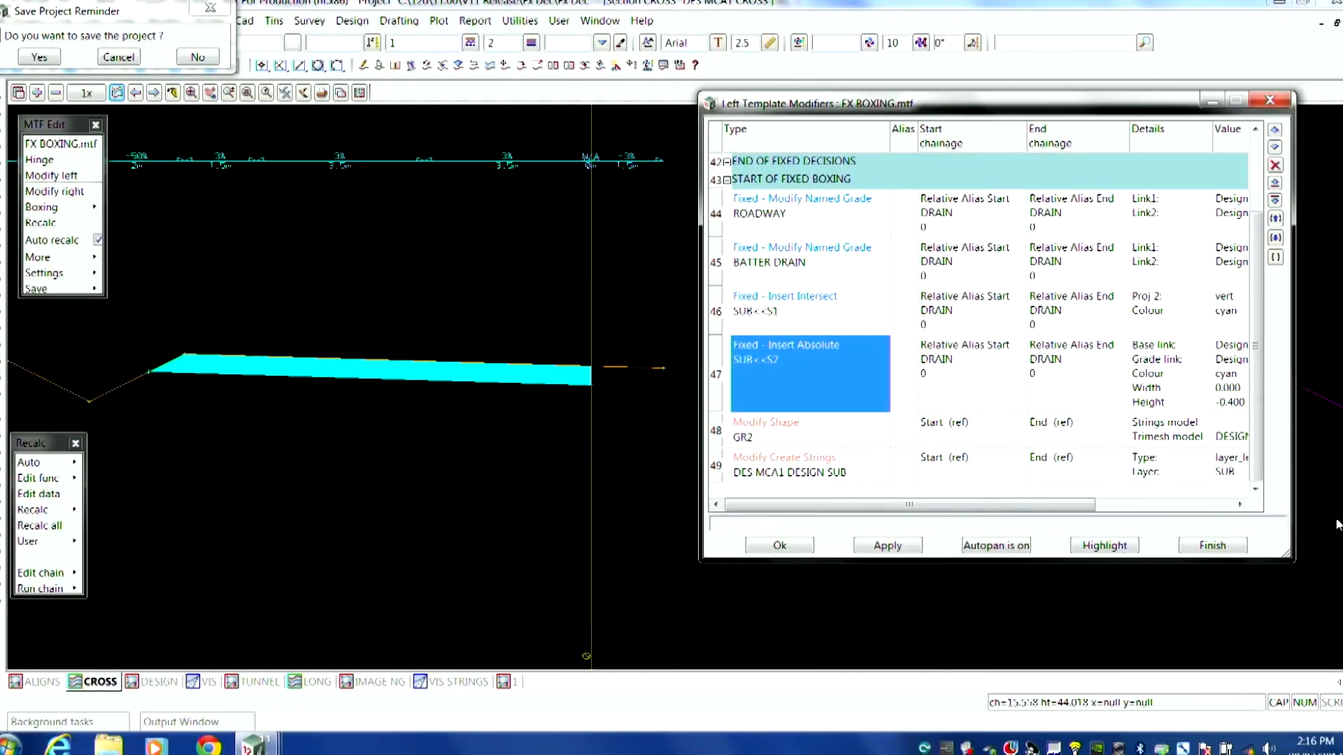
{"action": "left_click_drag", "start_coordinate": [1292, 561], "coordinate": [1320, 631]}
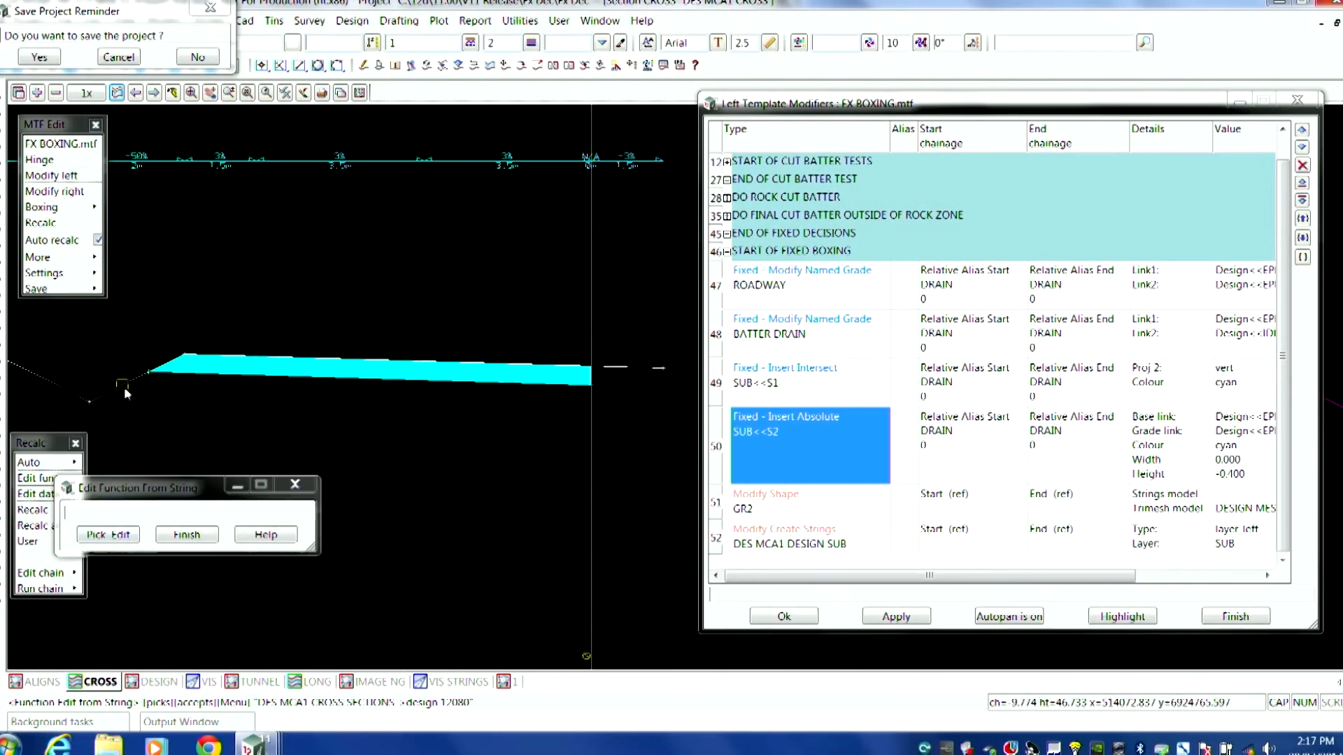
Step: Open the Apply Templates function from the design section string, review its model settings for the boxing layers, and close it
{"action": "left_click", "coordinate": [124, 388]}
{"action": "left_click", "coordinate": [174, 313]}
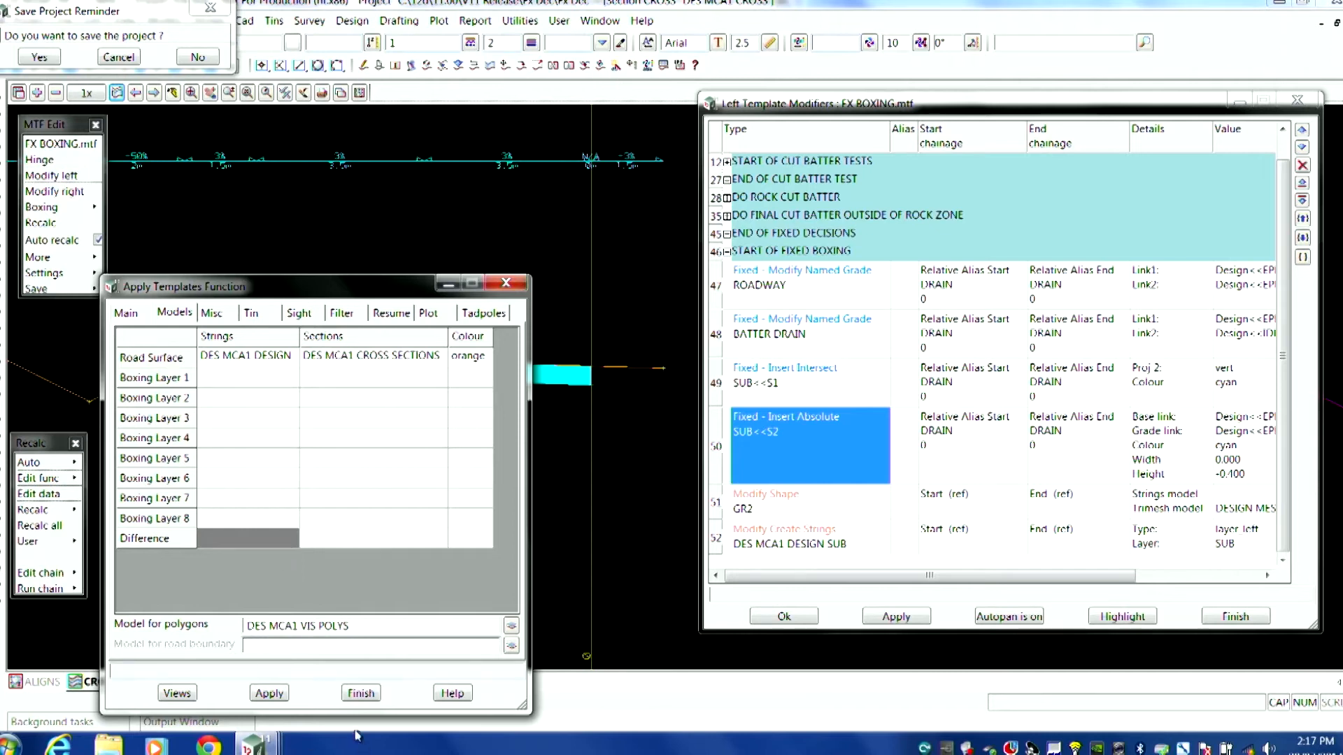
{"action": "left_click", "coordinate": [360, 694]}
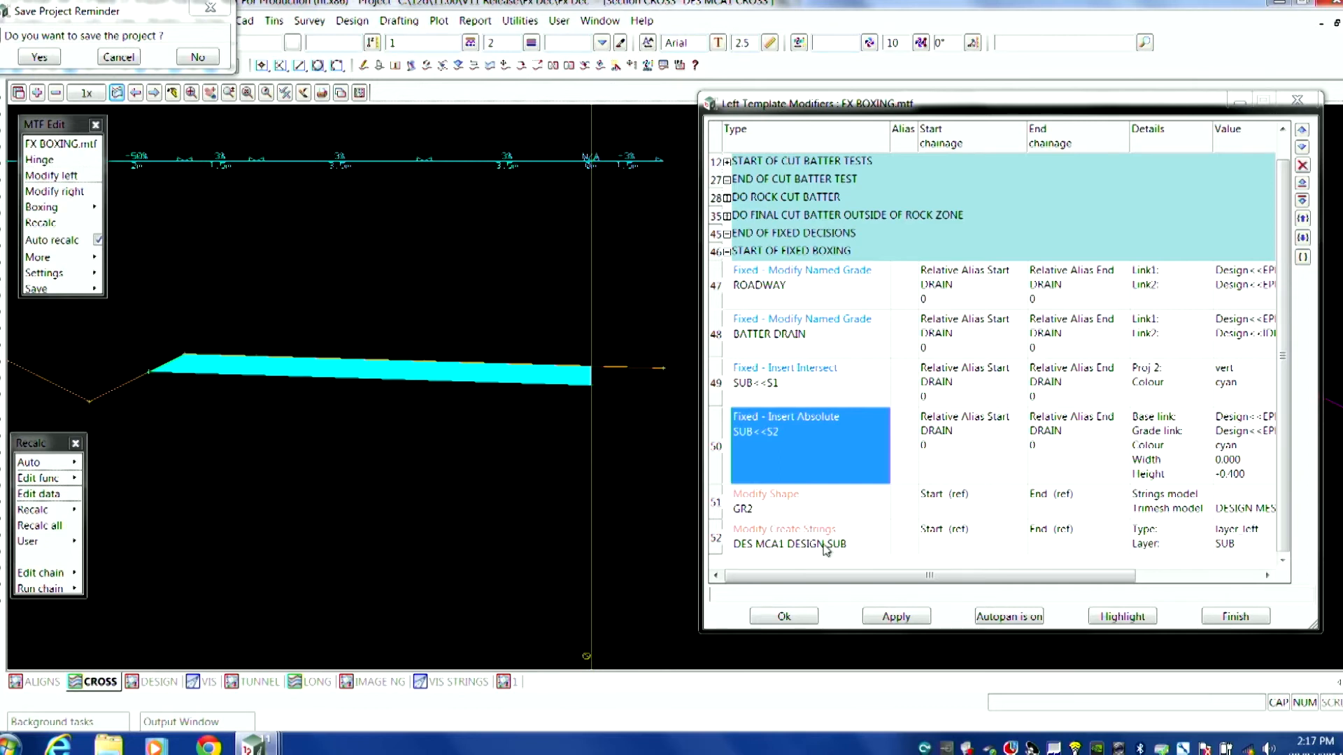
Step: Open the Modify Create Strings modifier for the DES MCA1 DESIGN SUB model, review its selection type choices, and accept it with SUB as the layer
{"action": "double_click", "coordinate": [825, 544]}
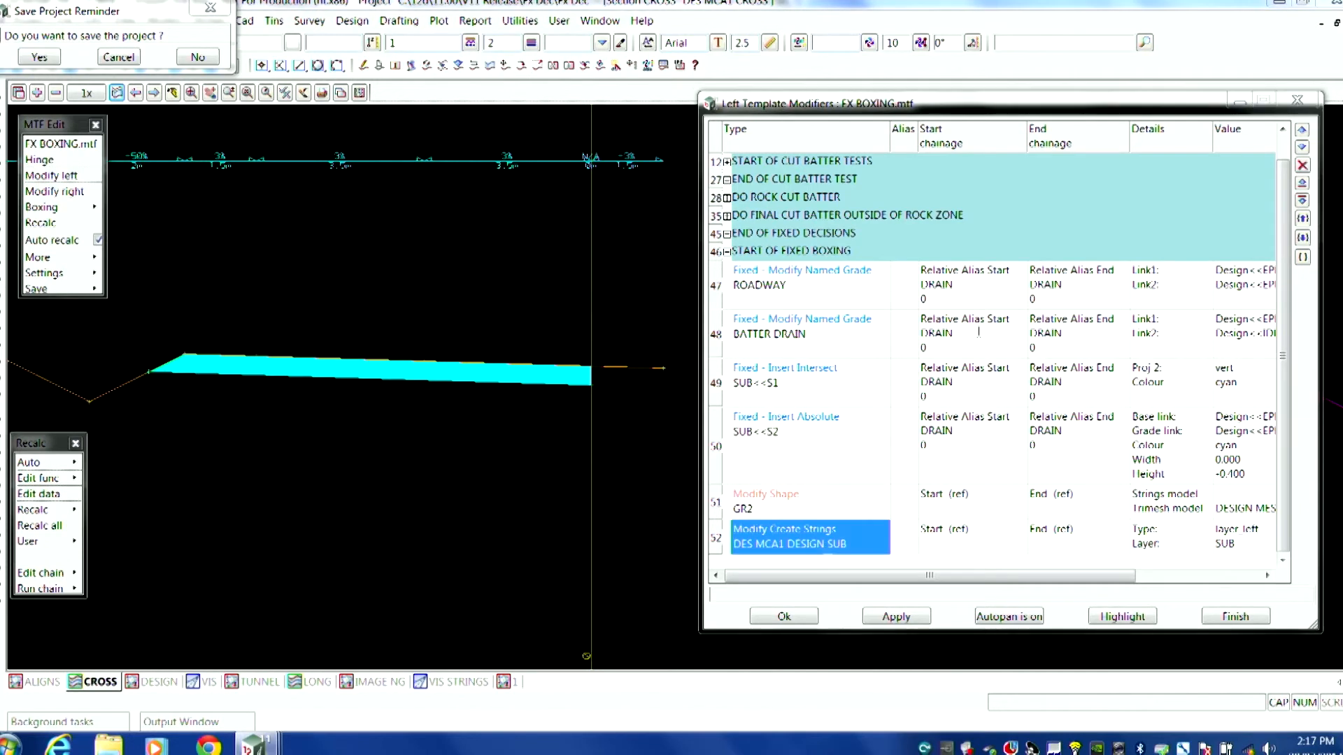
{"action": "left_click_drag", "start_coordinate": [935, 308], "coordinate": [844, 153]}
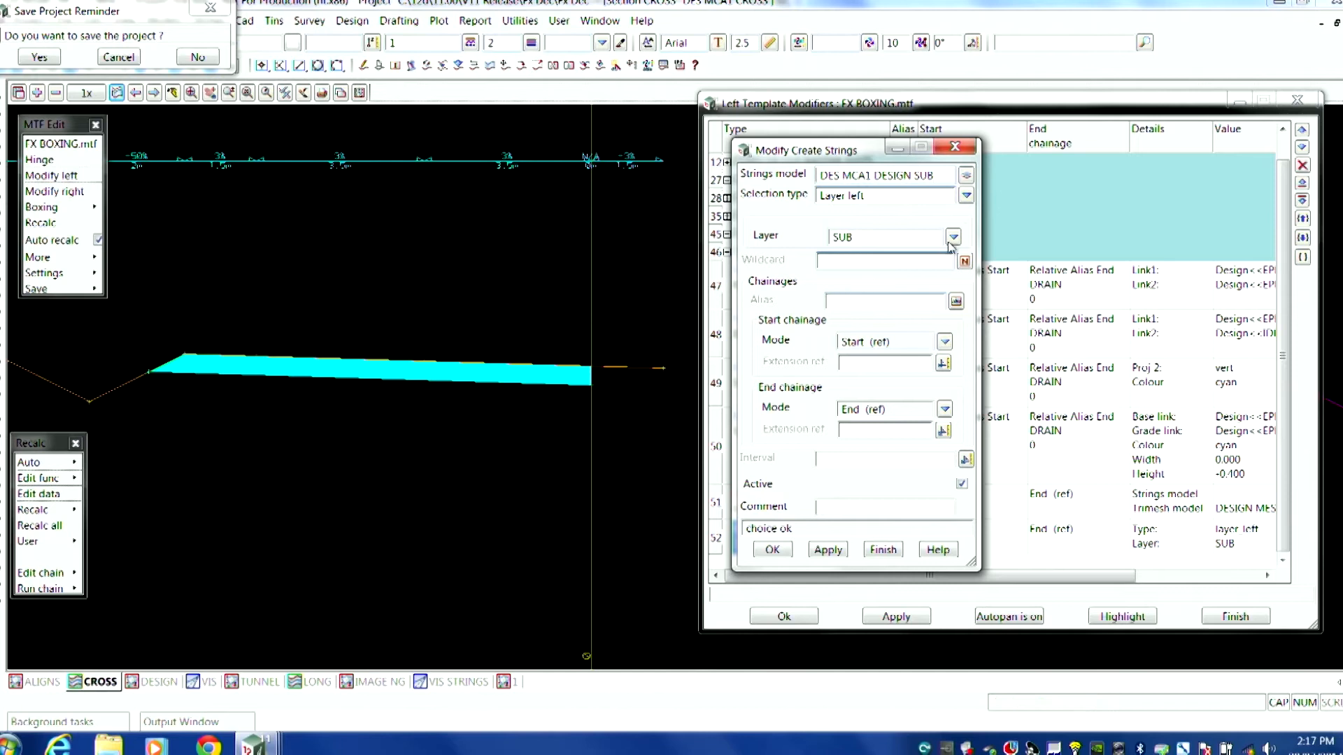
{"action": "left_click", "coordinate": [966, 196]}
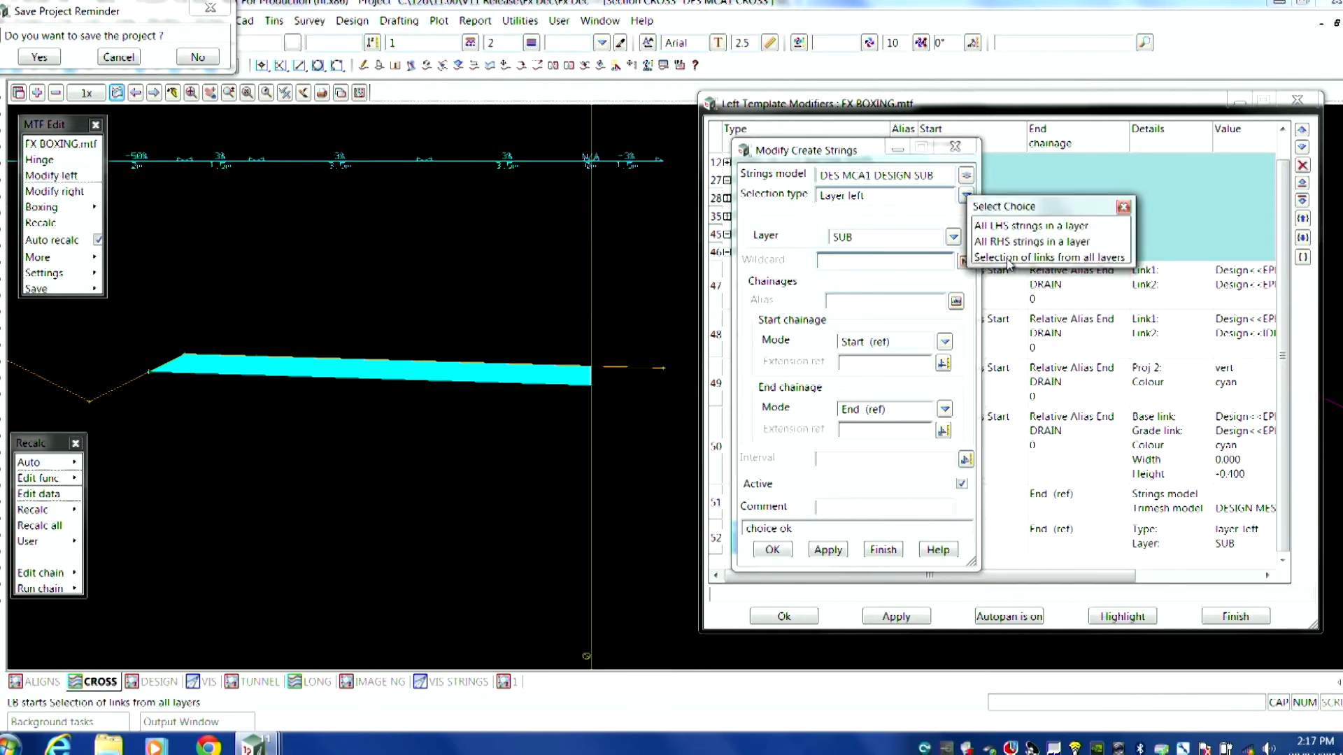
{"action": "left_click", "coordinate": [1123, 207]}
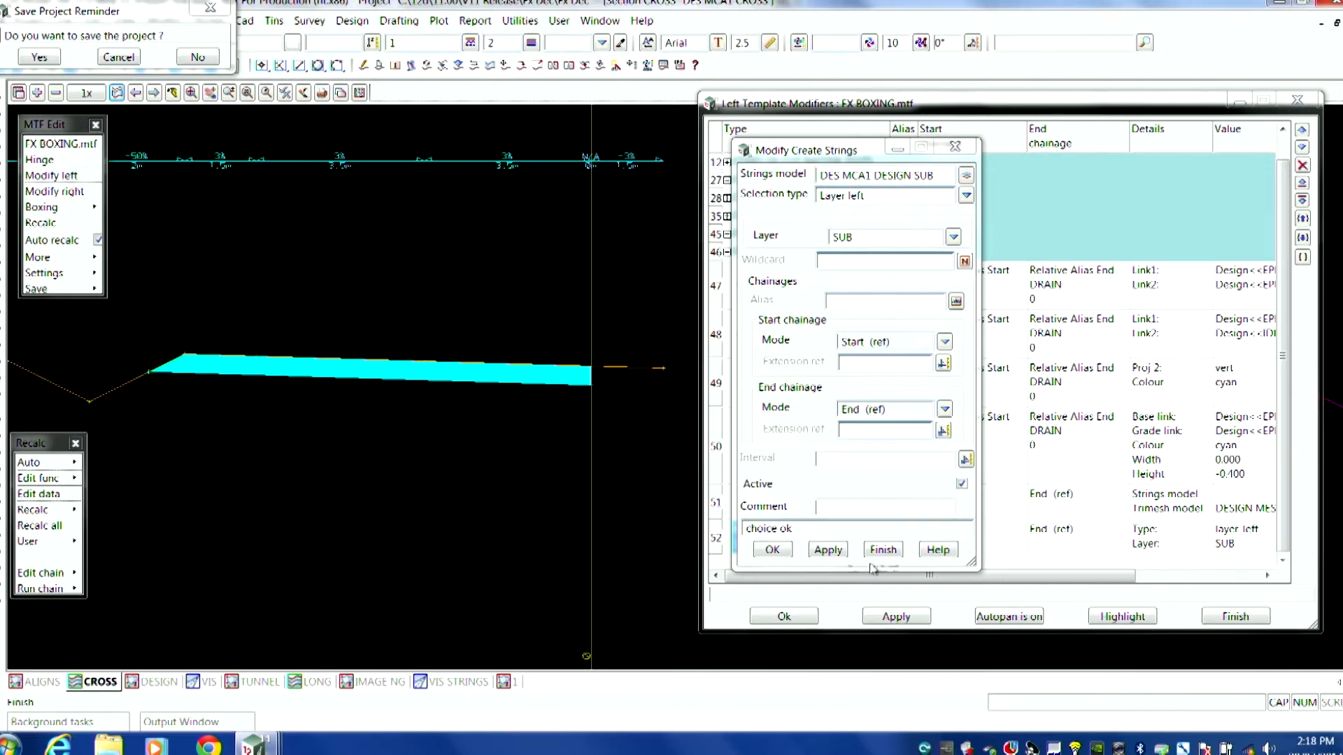
{"action": "left_click", "coordinate": [770, 549]}
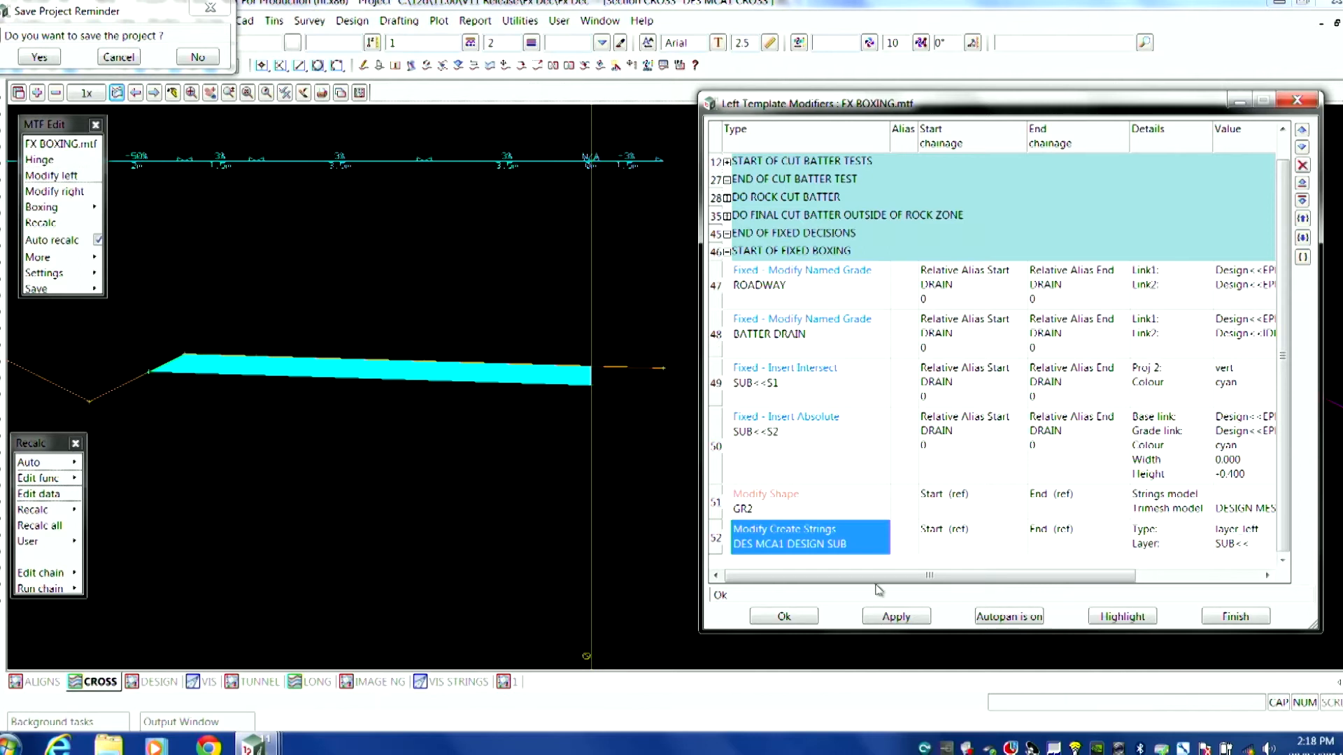
Step: Open the GR2 Modify Shape modifier, widen its Layer column to review the links that outline the shape, and close it unchanged
{"action": "double_click", "coordinate": [848, 517]}
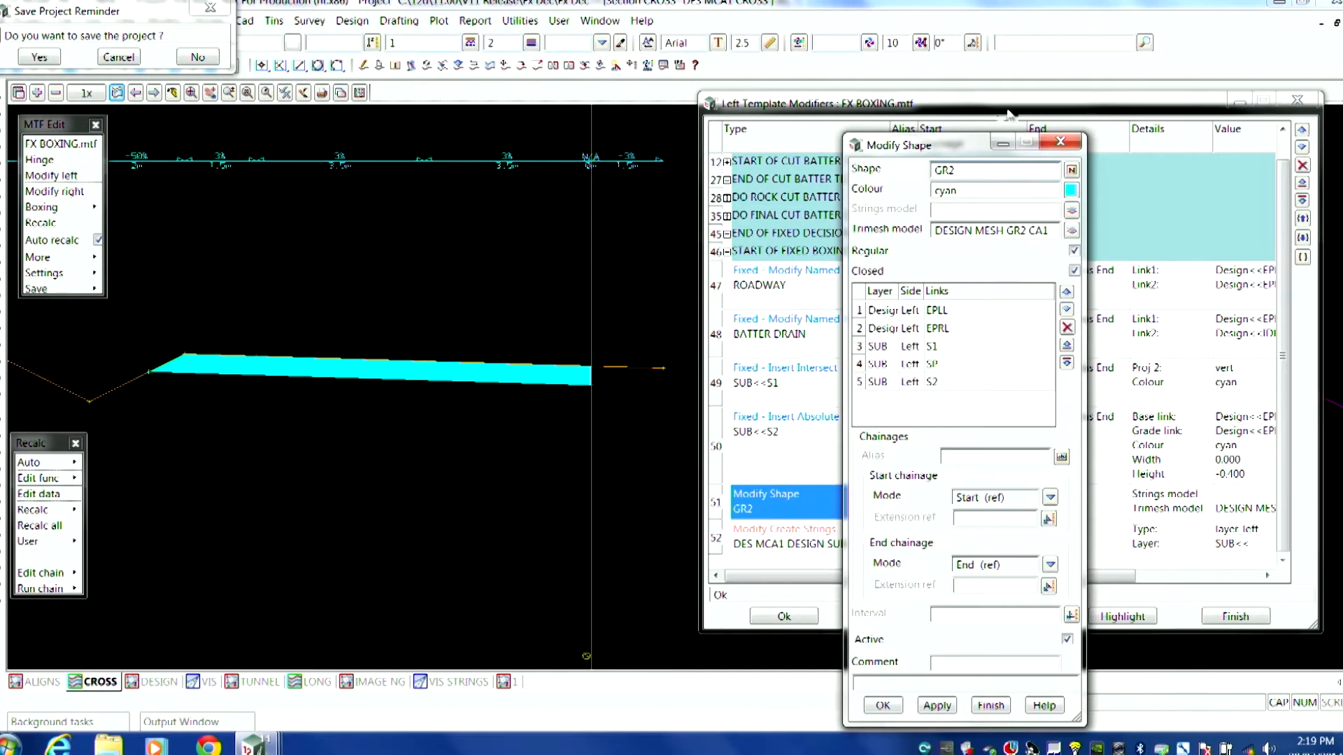
{"action": "left_click_drag", "start_coordinate": [955, 149], "coordinate": [894, 75]}
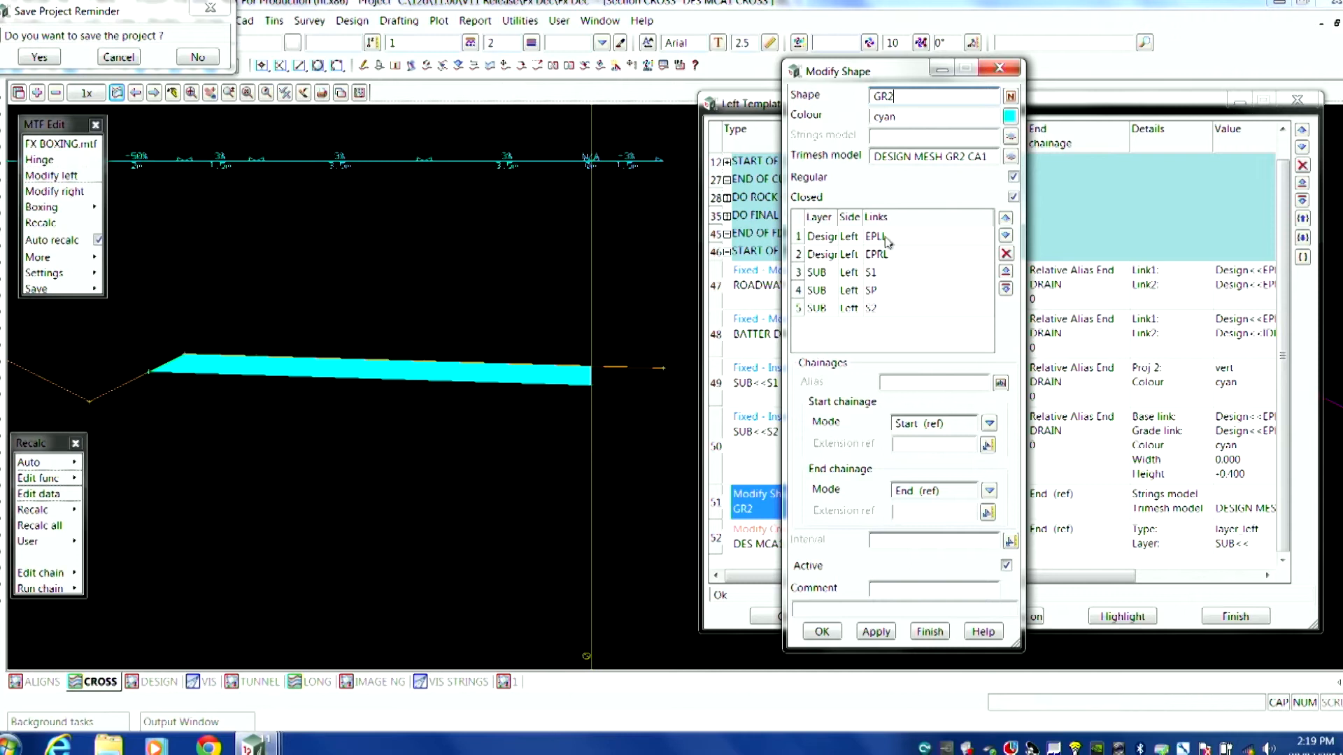
{"action": "left_click_drag", "start_coordinate": [837, 217], "coordinate": [871, 217]}
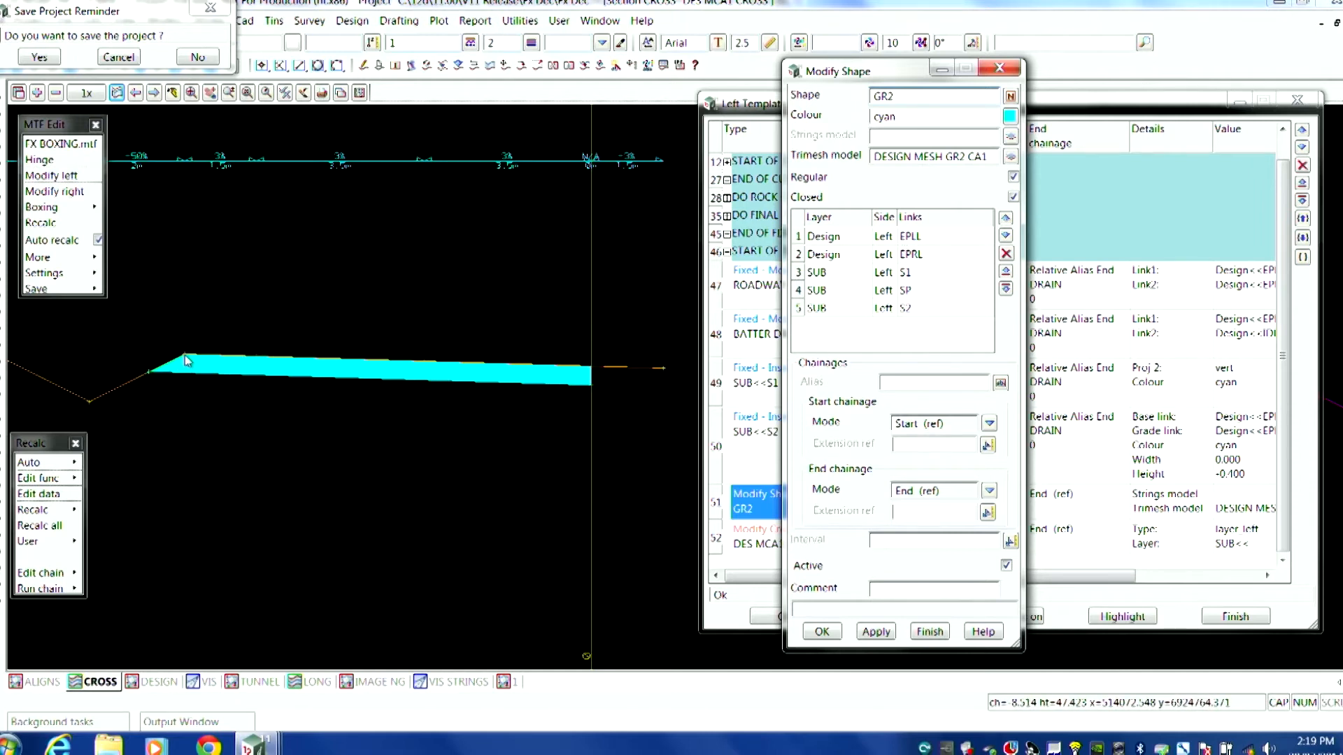
{"action": "left_click", "coordinate": [880, 137]}
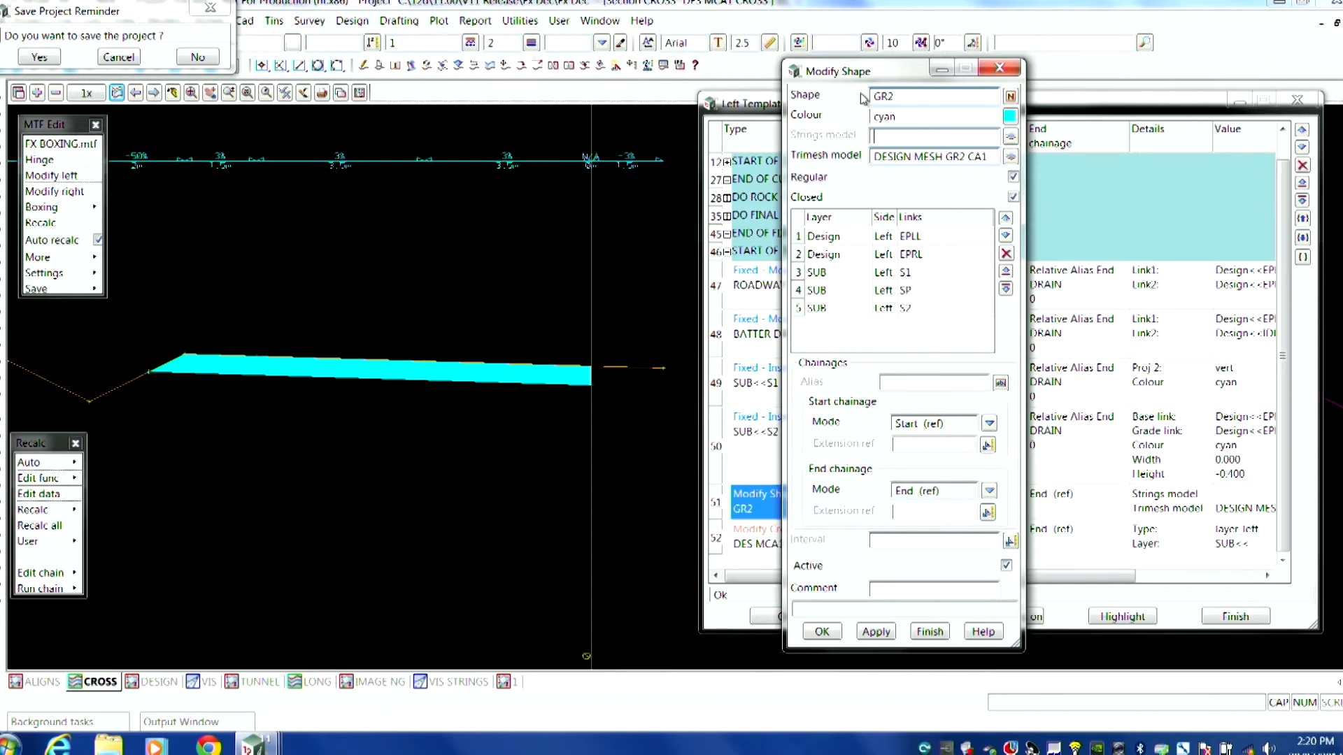
{"action": "left_click", "coordinate": [922, 634]}
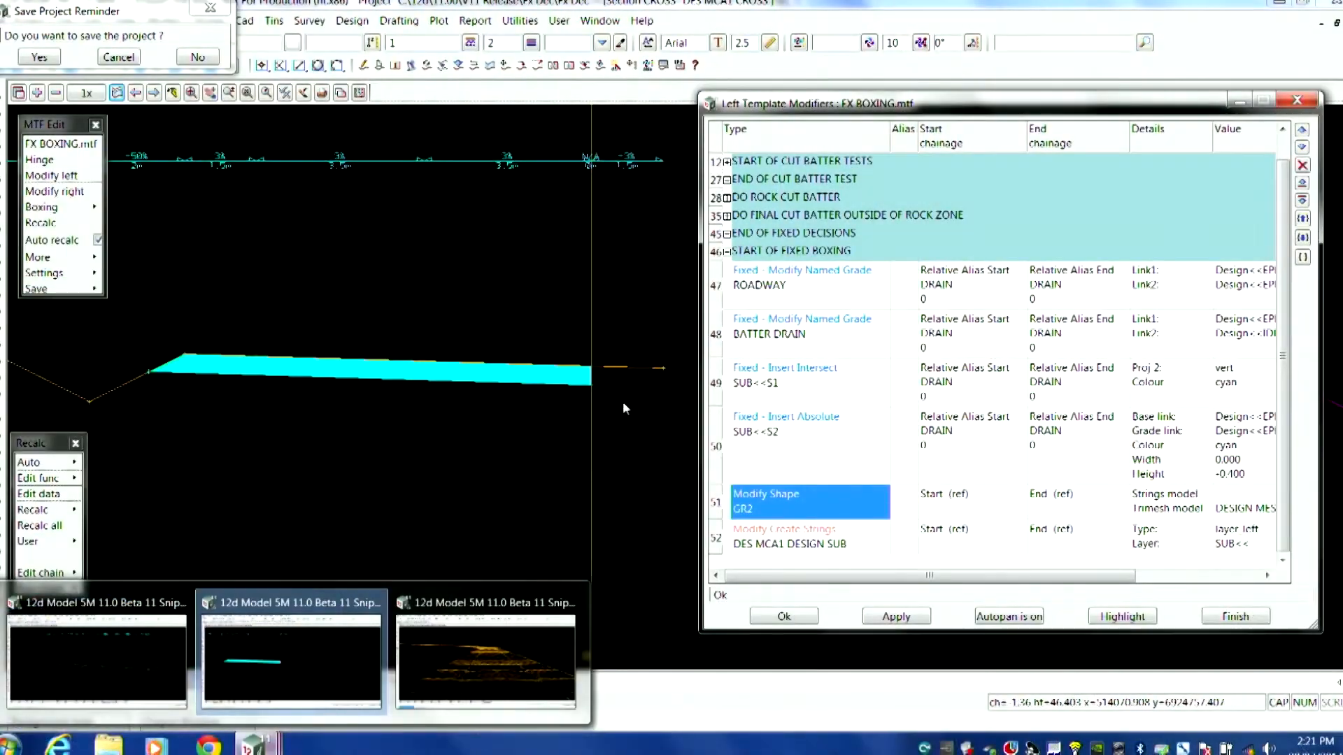
Step: Close the FX BOXING modifiers, switch to the CONSTRUCTION project, and move its ULT.mtf modifiers window clear of the cross section
{"action": "left_click", "coordinate": [1231, 615]}
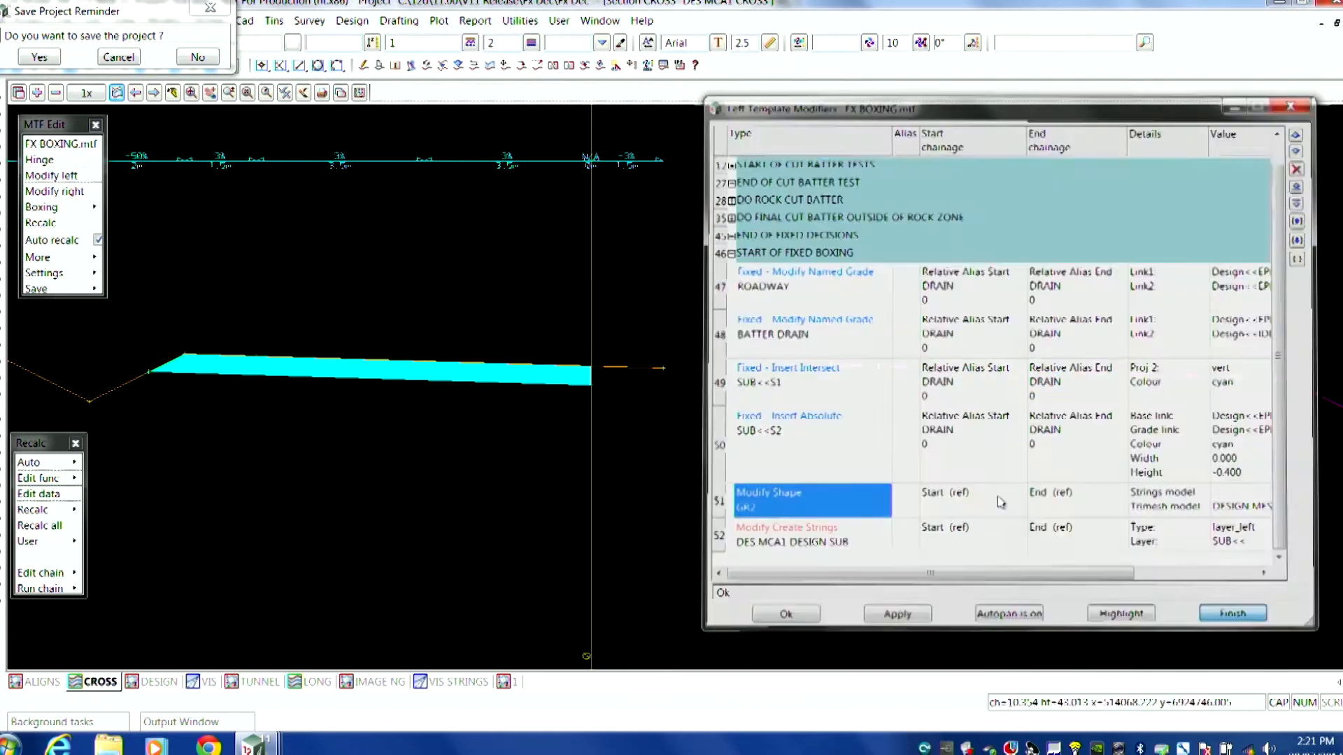
{"action": "scroll", "coordinate": [811, 203], "scroll_direction": "down", "scroll_amount": 1}
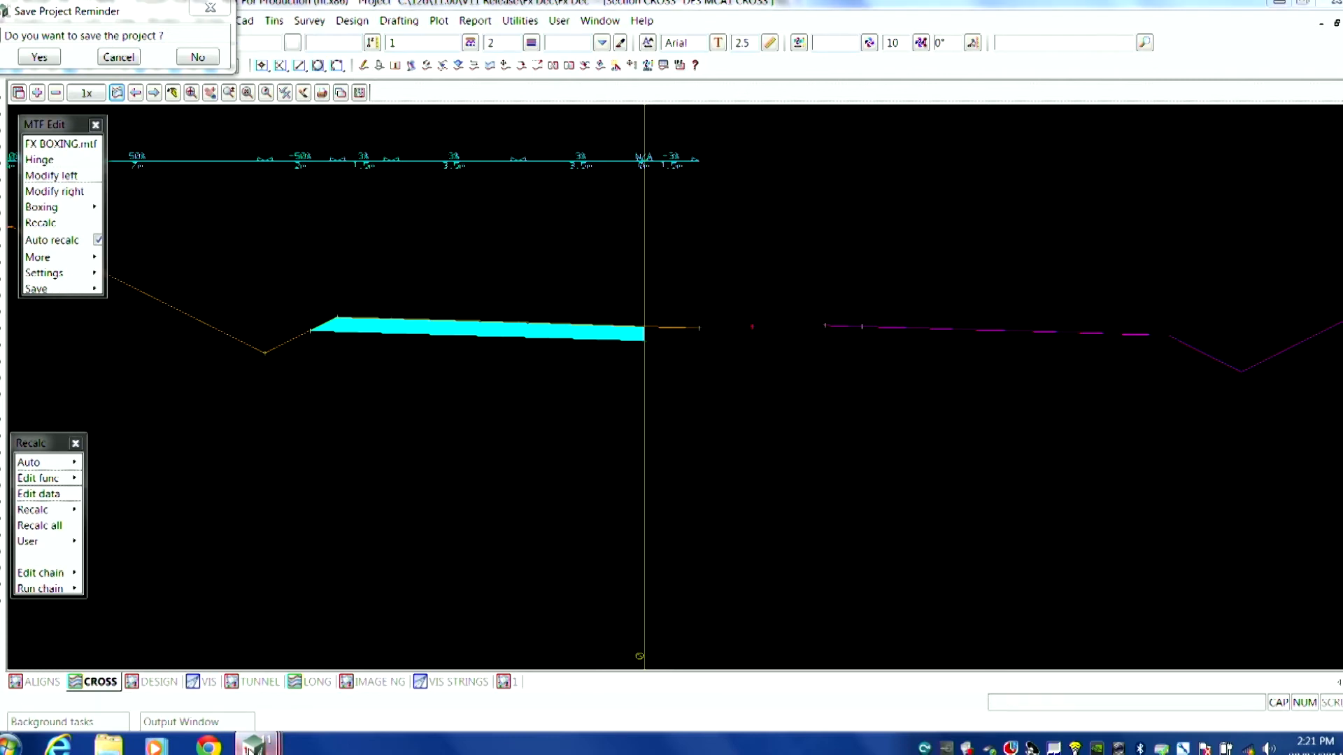
{"action": "mouse_move", "coordinate": [250, 747]}
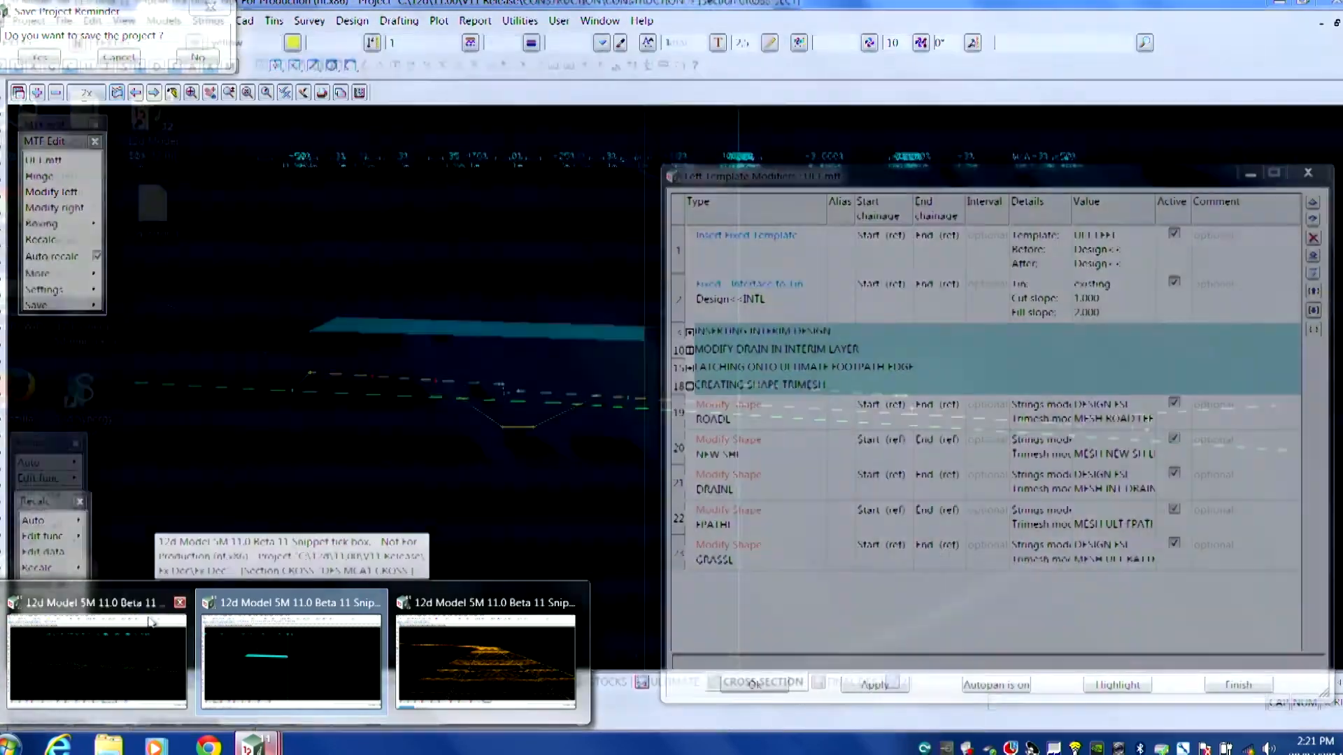
{"action": "left_click", "coordinate": [292, 657]}
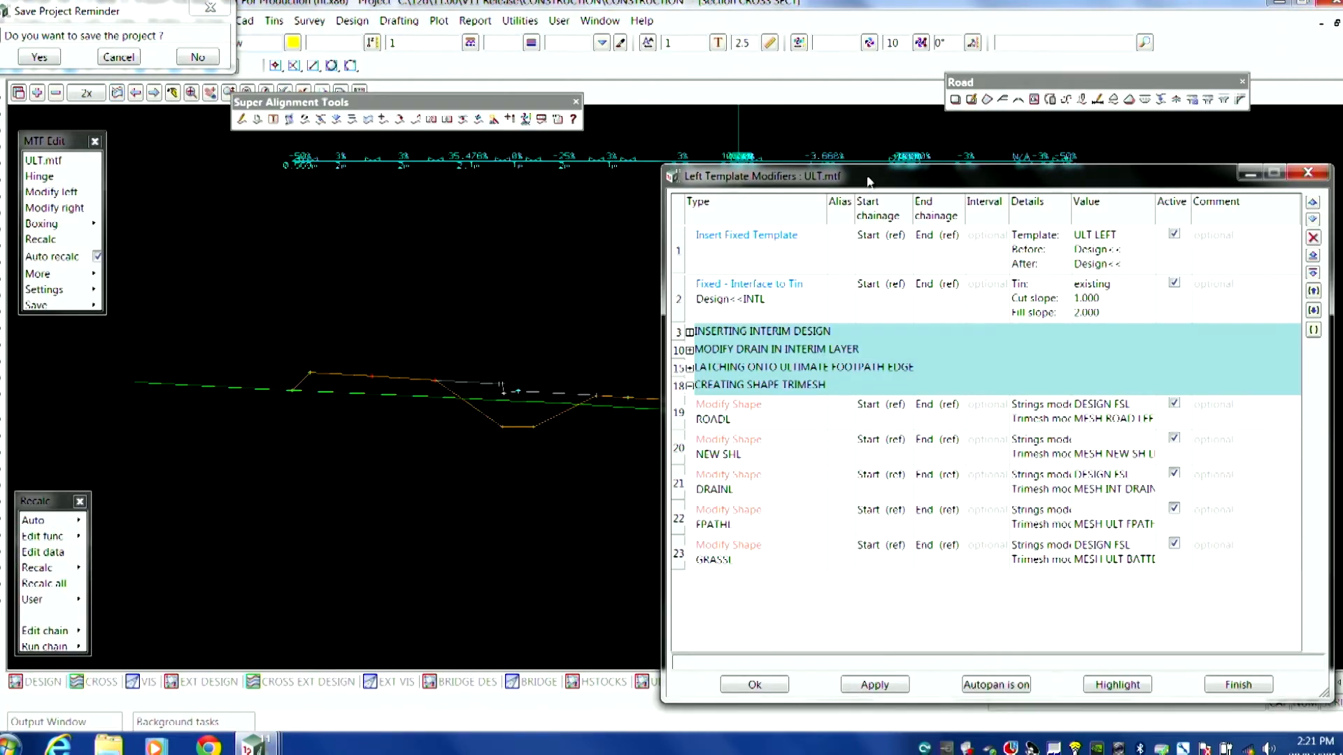
{"action": "left_click_drag", "start_coordinate": [870, 181], "coordinate": [827, 65]}
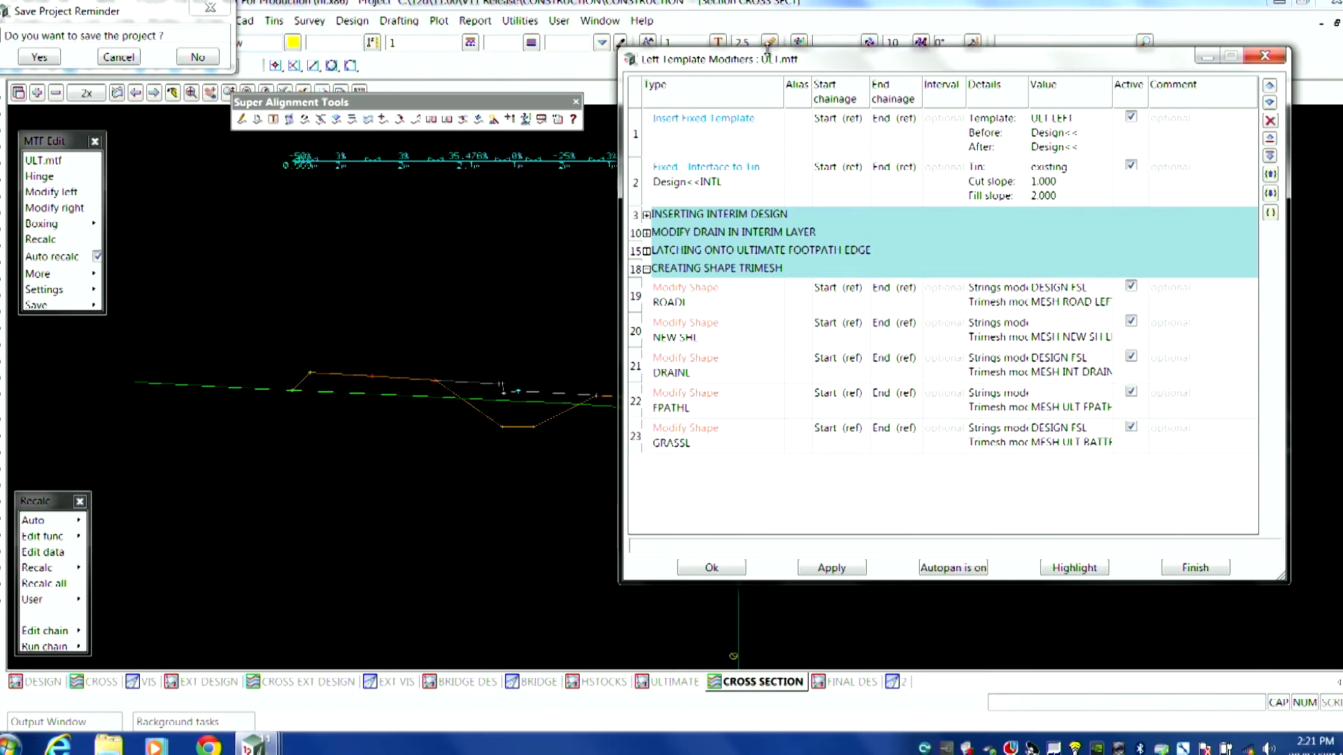
{"action": "left_click_drag", "start_coordinate": [772, 58], "coordinate": [764, 733]}
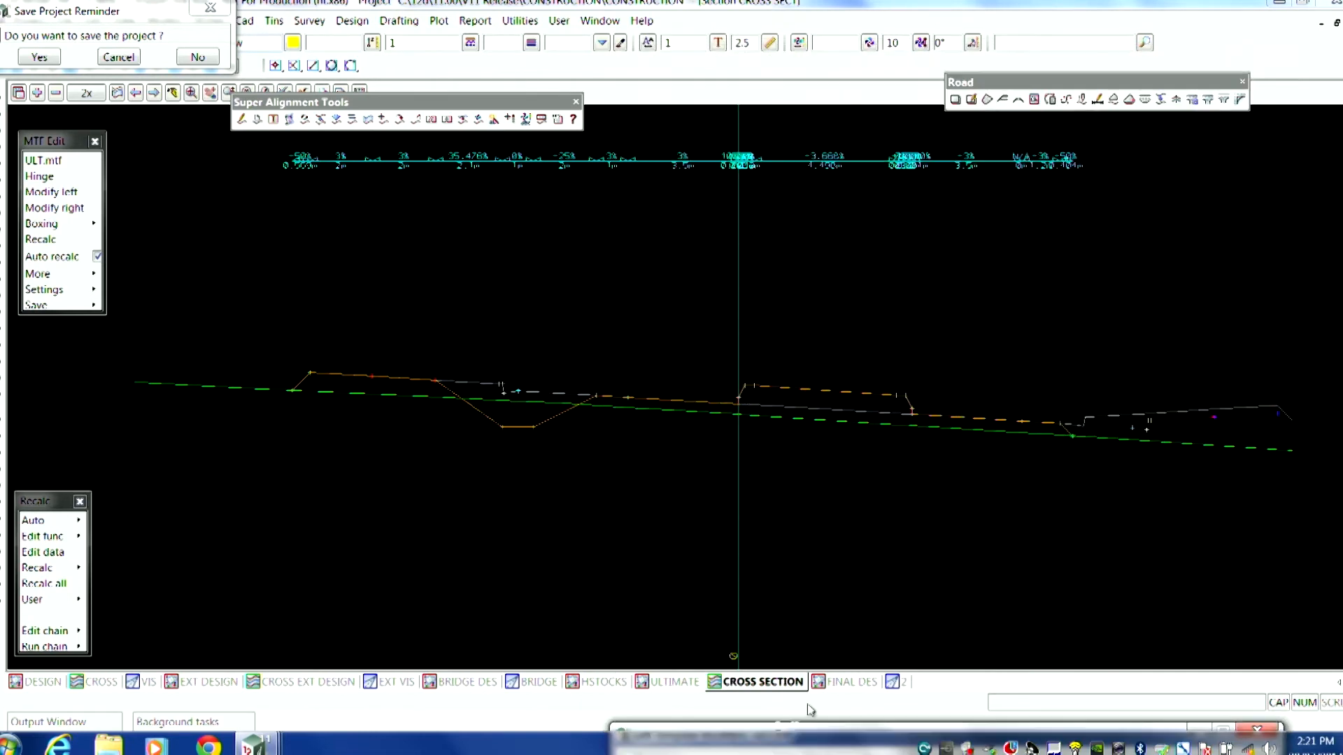
Step: Compare the ULT design's cross section with its rendered perspective view, and bring the ULT.mtf modifiers list back beside the road model
{"action": "left_click", "coordinate": [892, 683]}
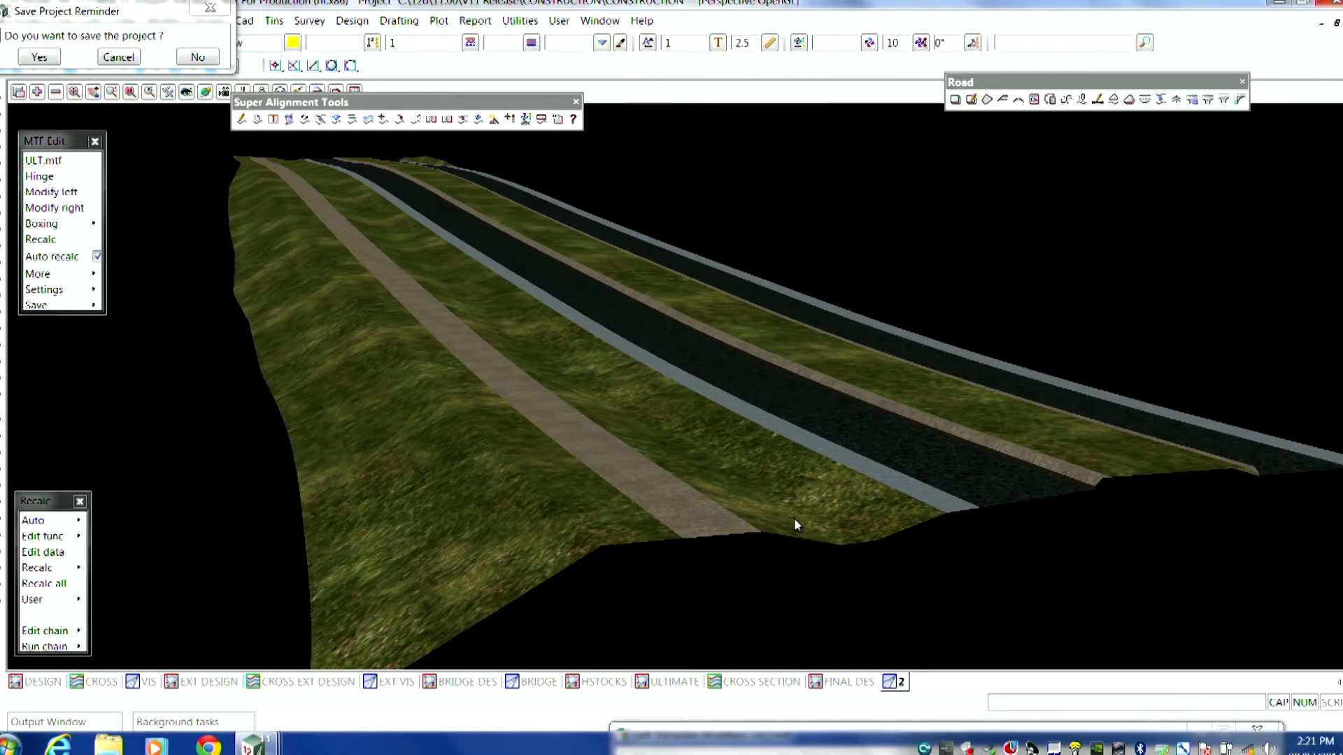
{"action": "left_click", "coordinate": [753, 682]}
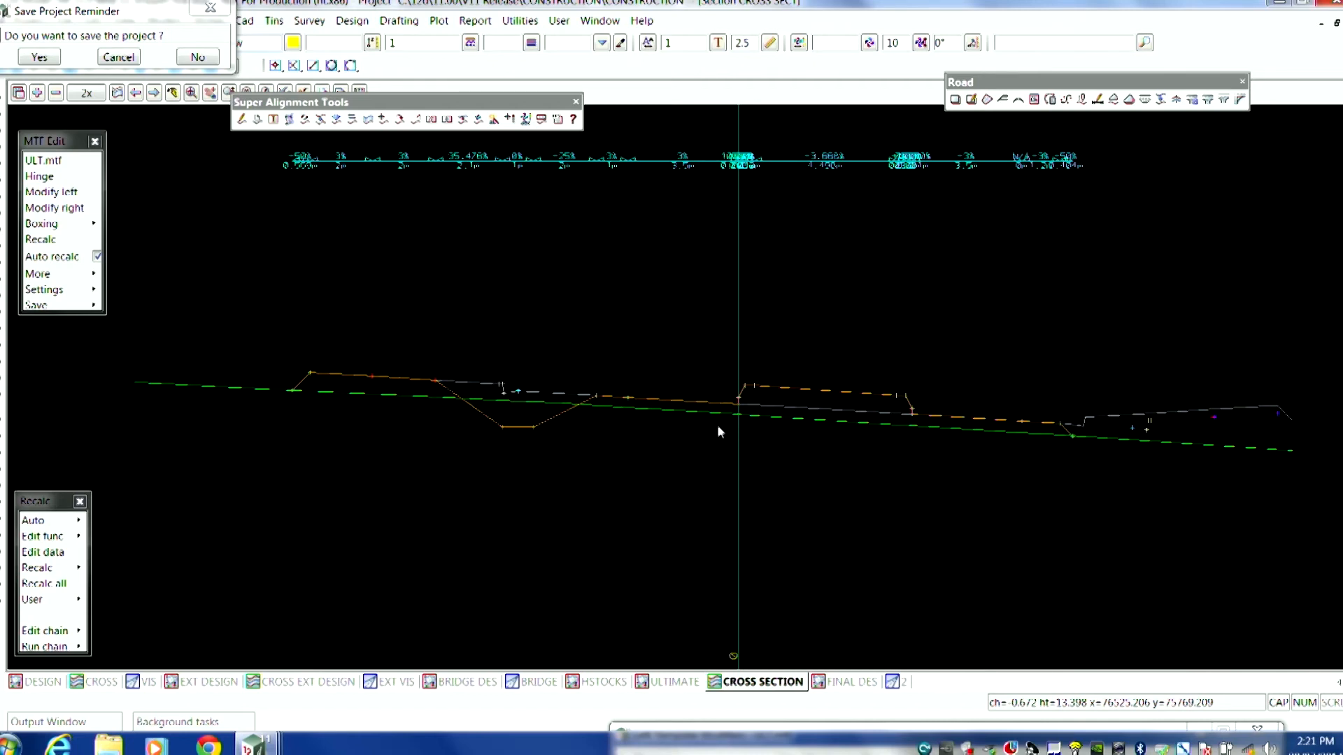
{"action": "left_click", "coordinate": [895, 685]}
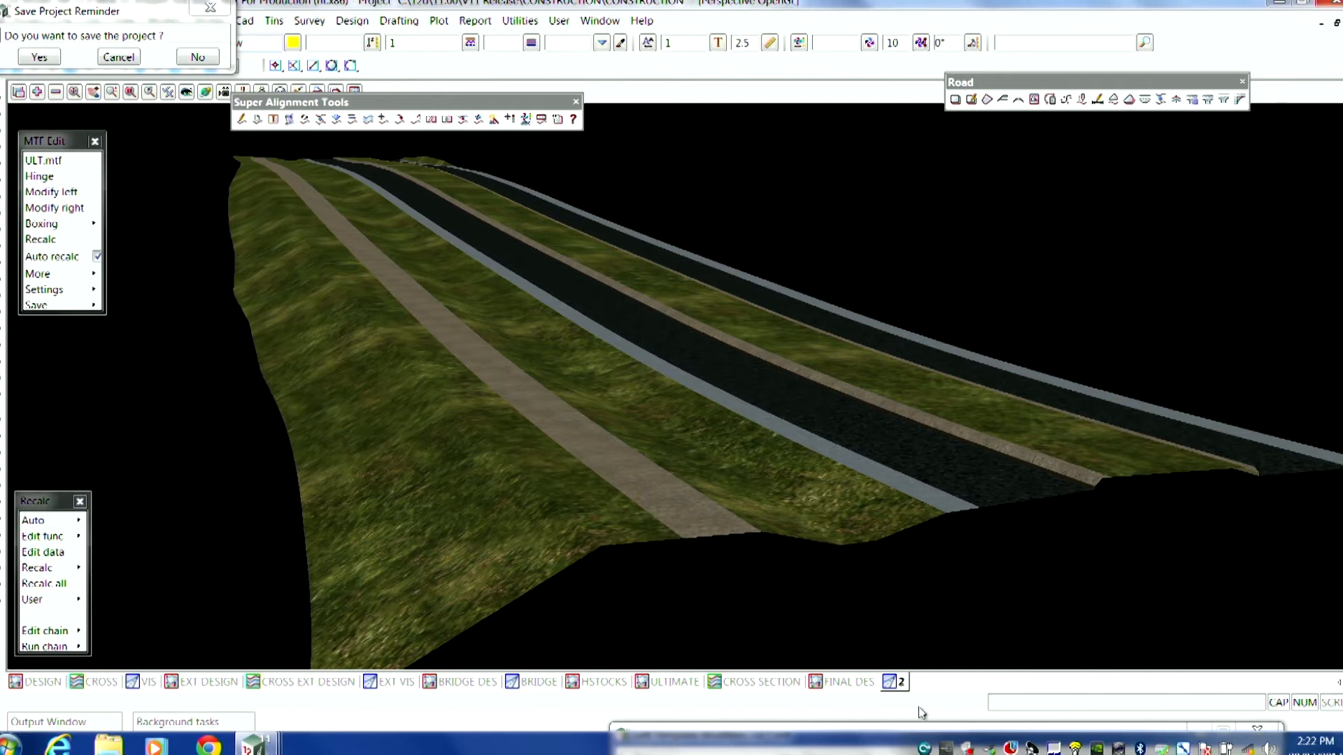
{"action": "left_click_drag", "start_coordinate": [909, 726], "coordinate": [1004, 70]}
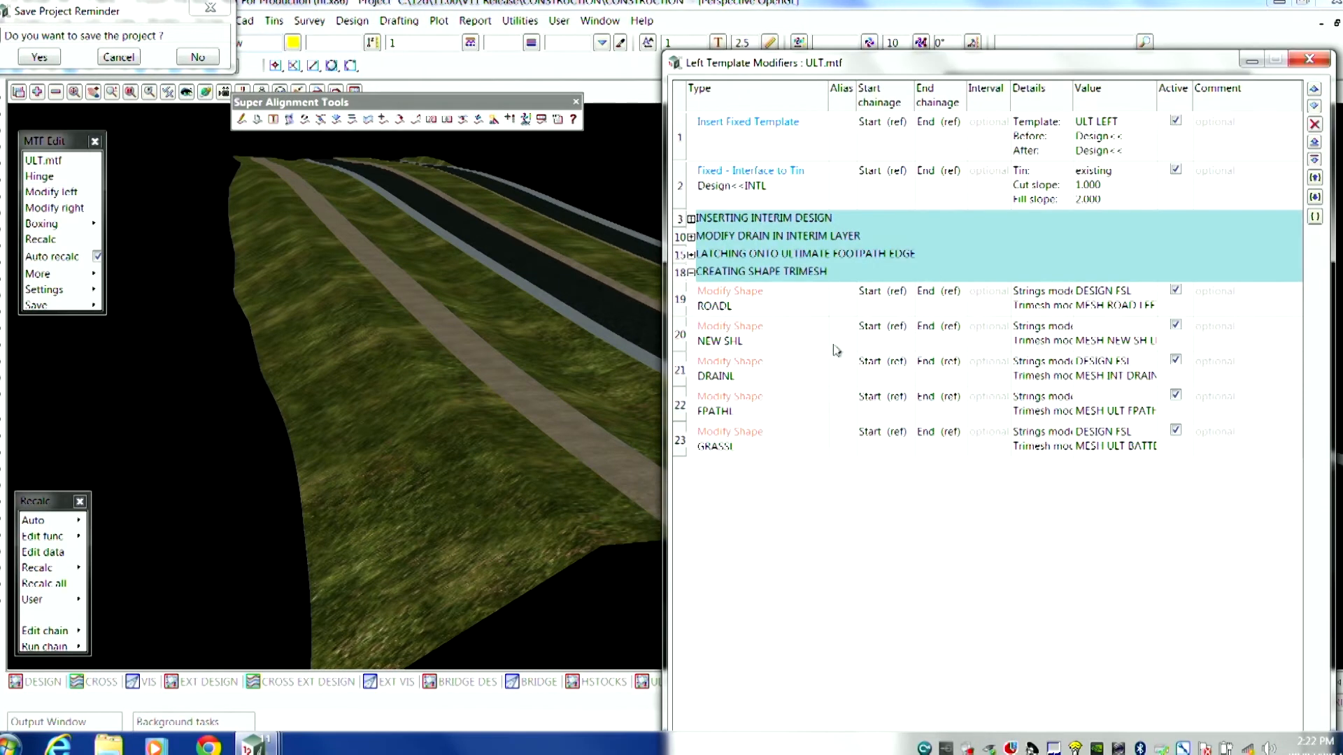
{"action": "left_click", "coordinate": [368, 328]}
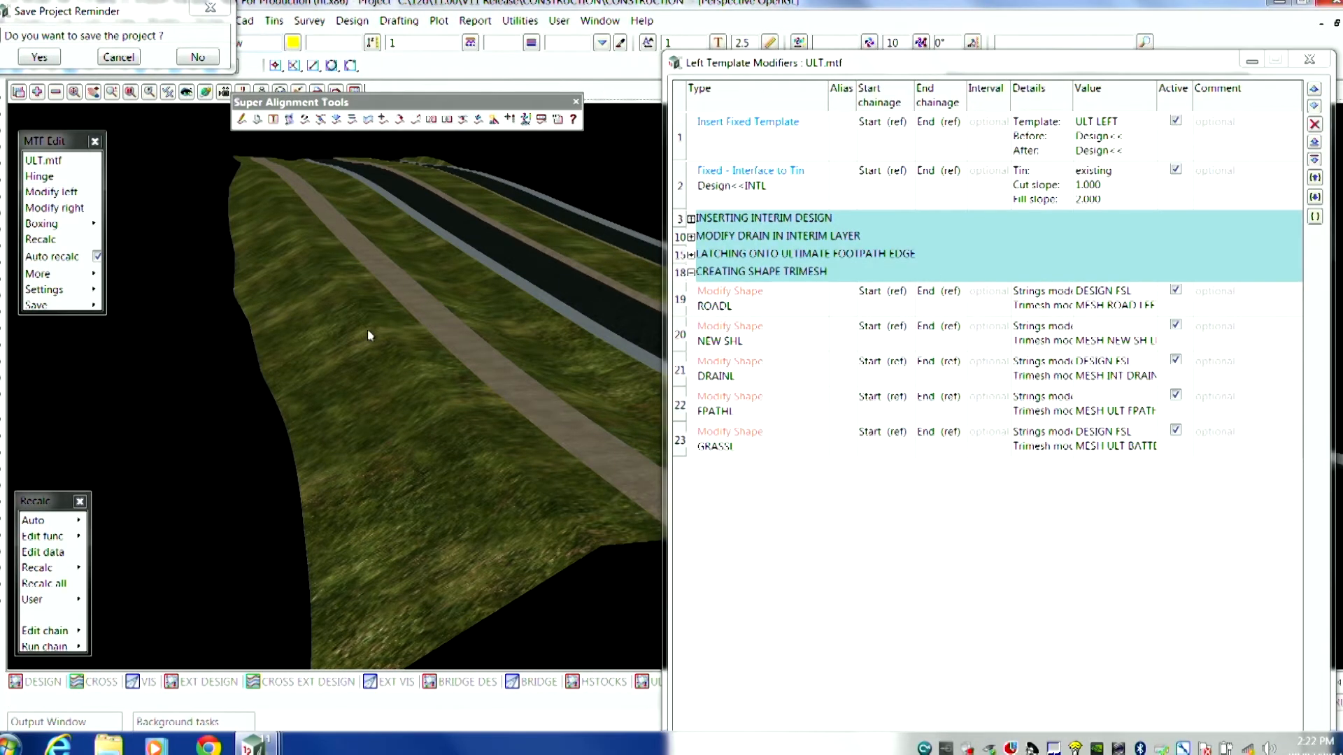
{"action": "scroll", "coordinate": [367, 329], "scroll_direction": "down", "scroll_amount": 3}
{"action": "scroll", "coordinate": [453, 354], "scroll_direction": "up", "scroll_amount": 5}
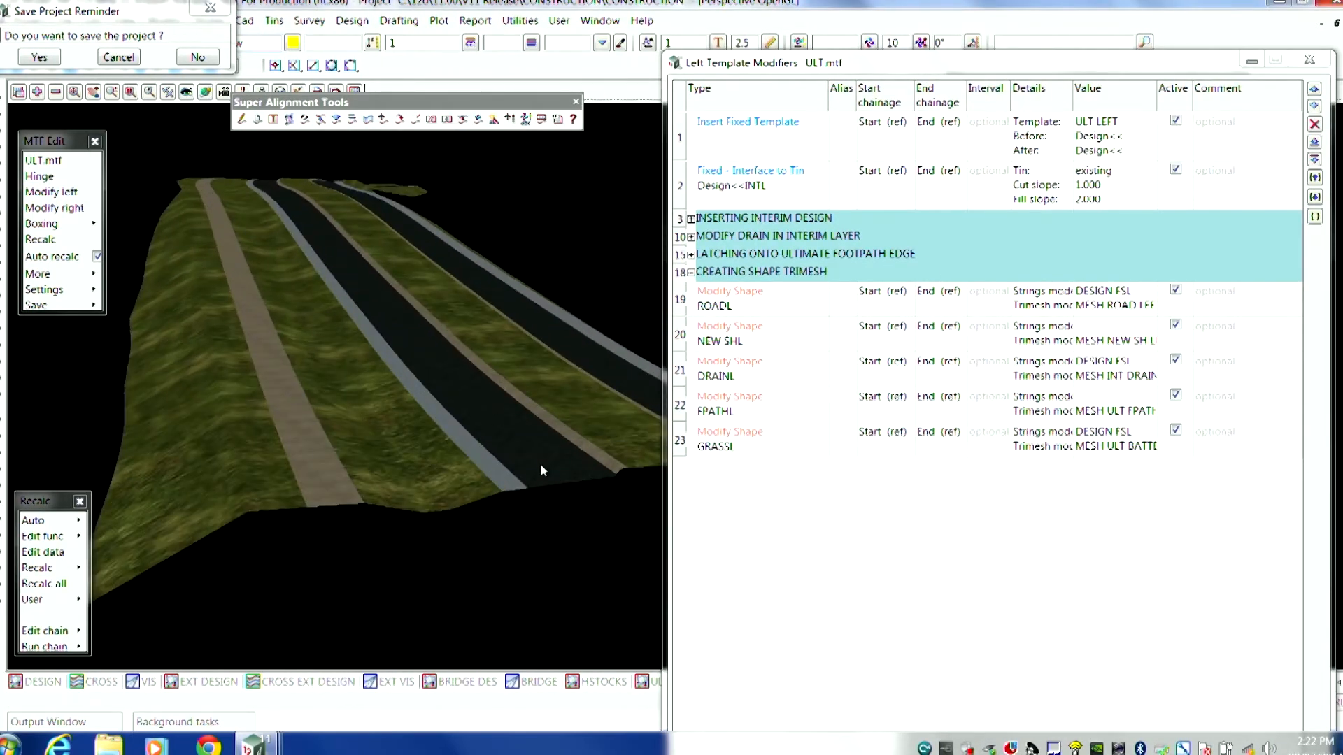
Step: Review the ROADL and NEW SHL shape modifiers, including the layer choices for NEW SHL's first link, and close them unchanged
{"action": "double_click", "coordinate": [772, 299]}
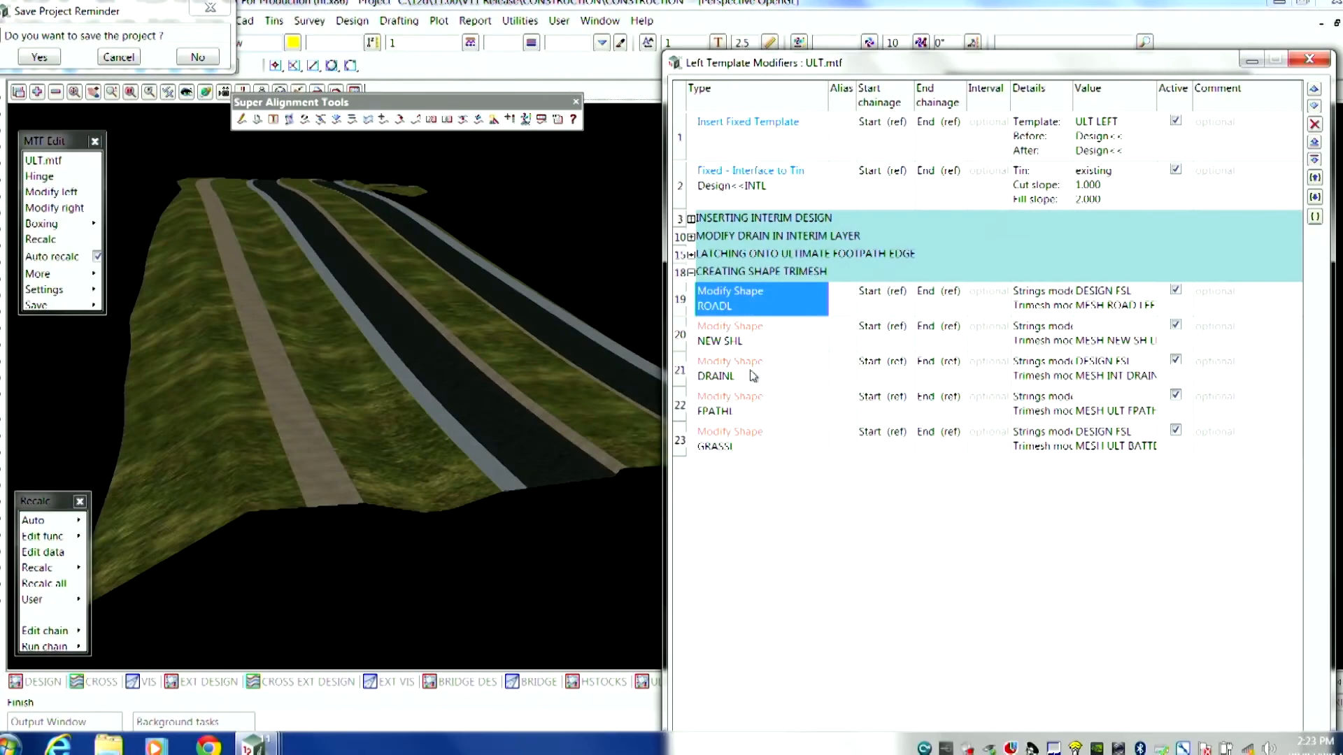
{"action": "left_click_drag", "start_coordinate": [916, 66], "coordinate": [882, 39]}
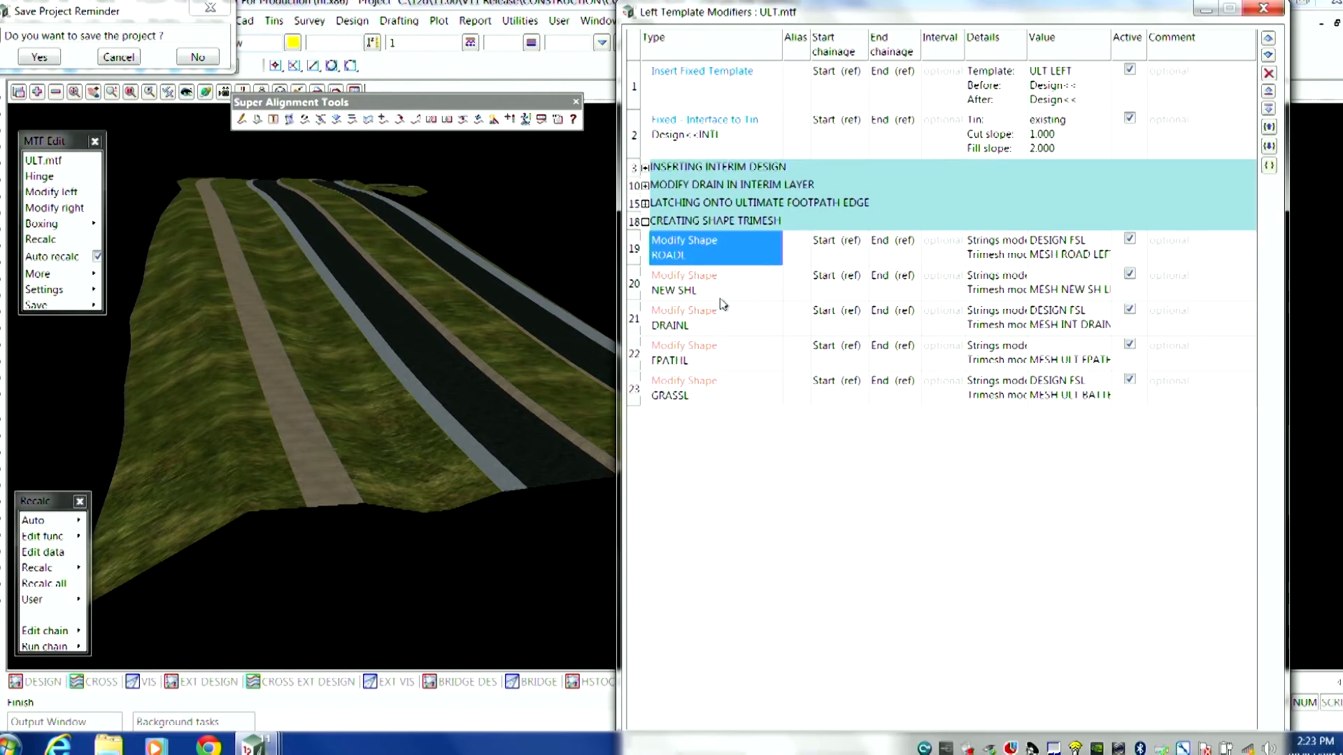
{"action": "double_click", "coordinate": [730, 283]}
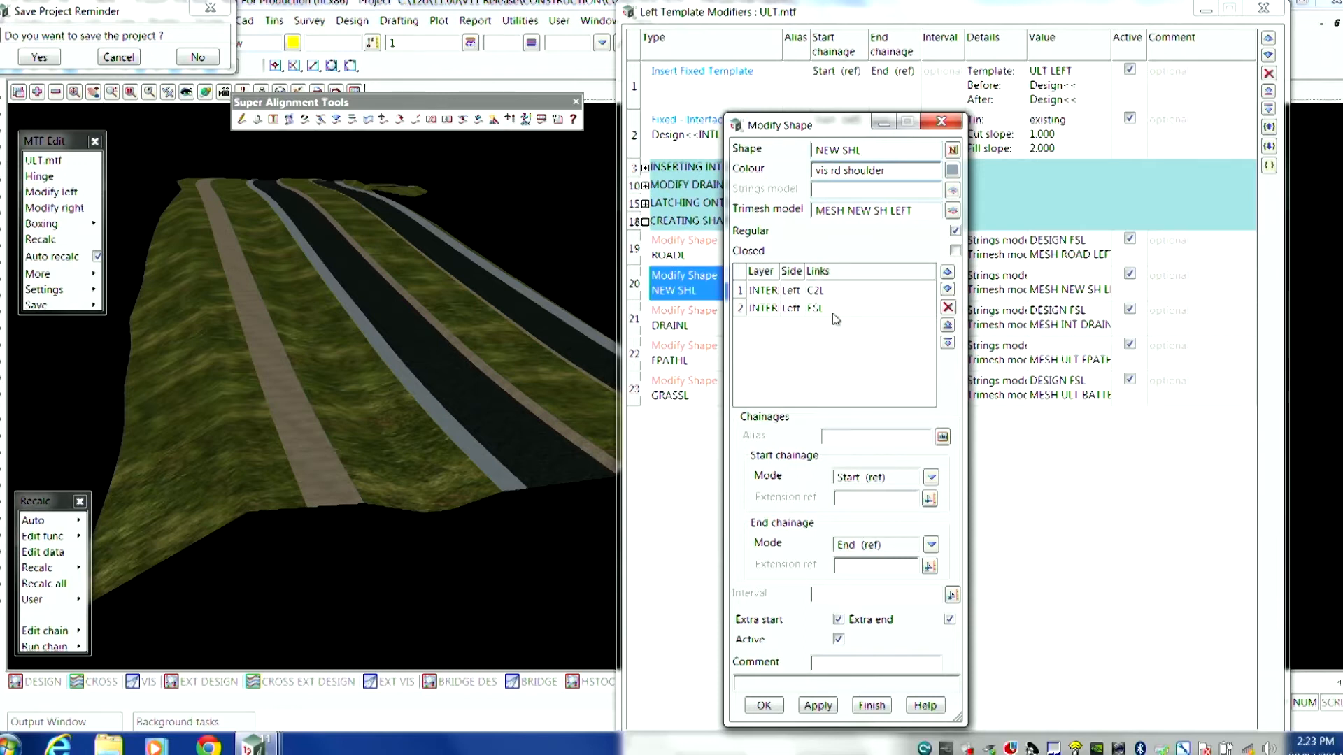
{"action": "double_click", "coordinate": [764, 291]}
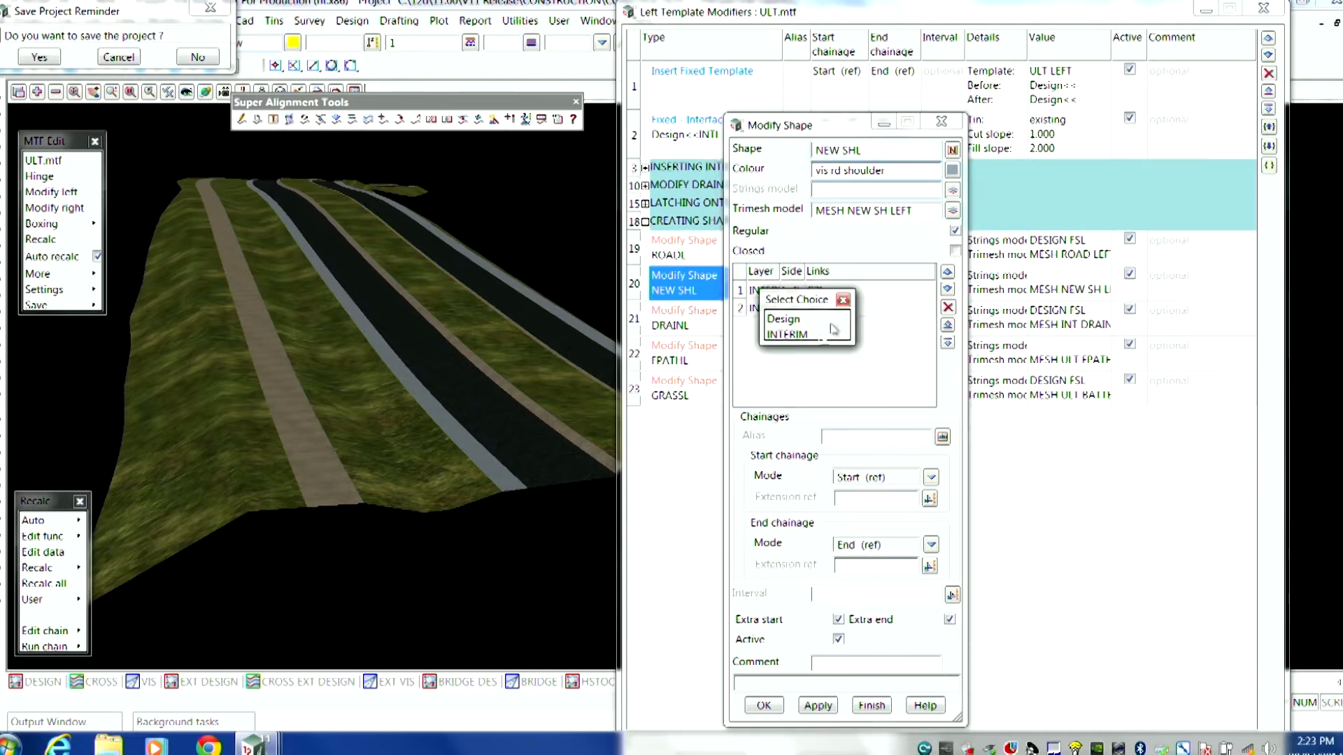
{"action": "left_click", "coordinate": [843, 300]}
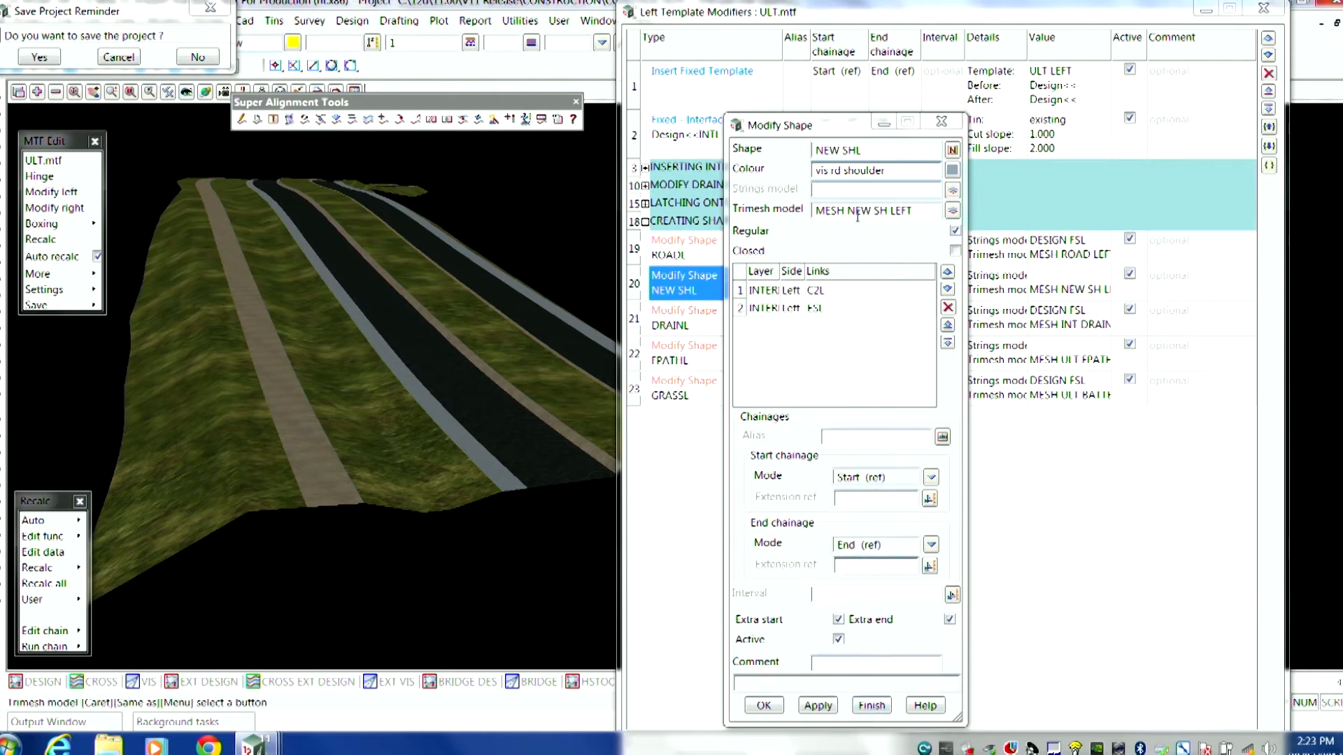
{"action": "left_click", "coordinate": [869, 705]}
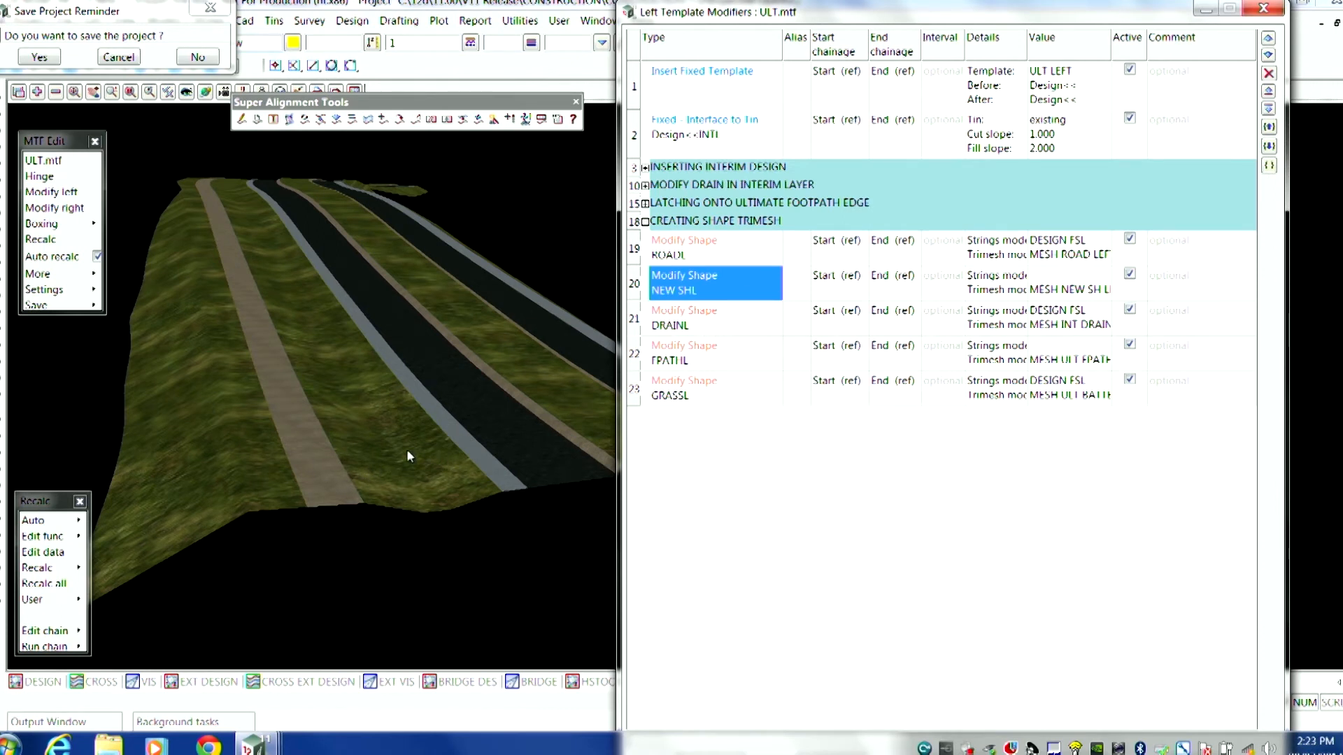
Step: Review the DRAINL shape modifier's colour, models and INTERIM layer links, and close it unchanged
{"action": "left_click", "coordinate": [702, 321]}
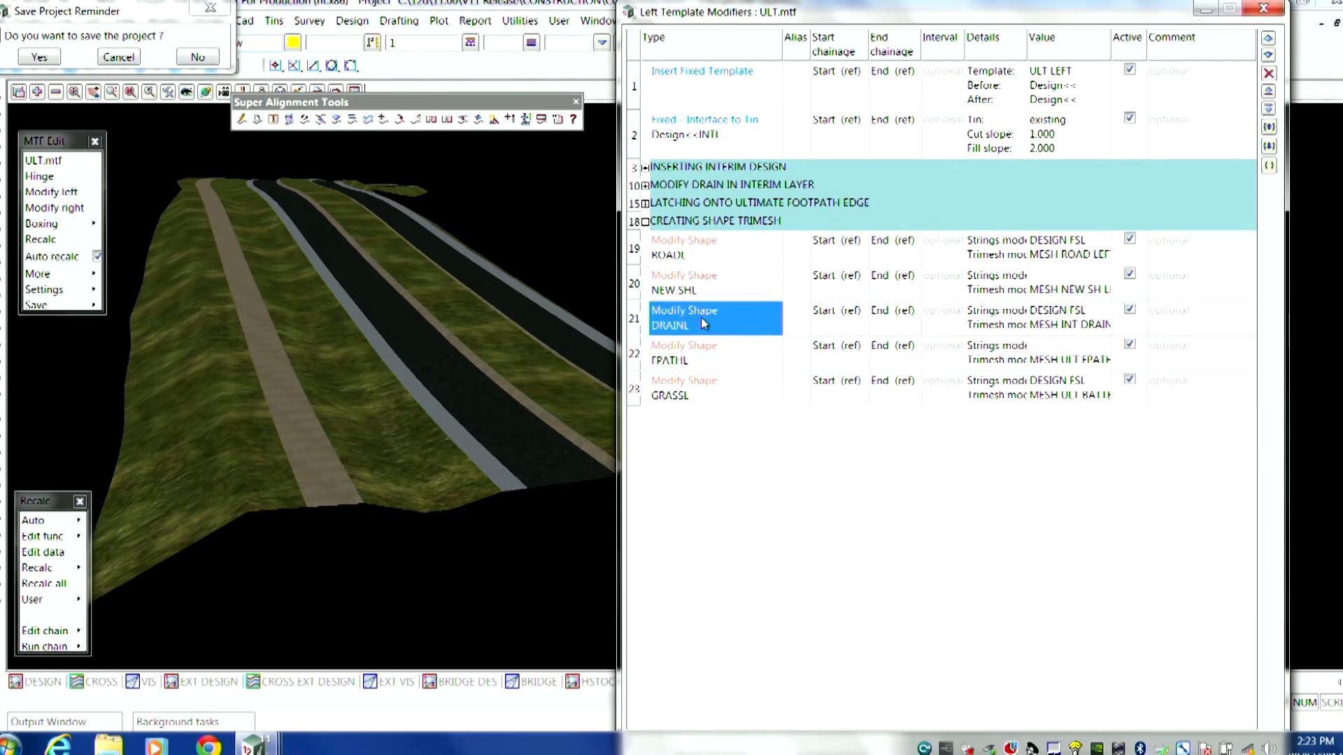
{"action": "double_click", "coordinate": [703, 323]}
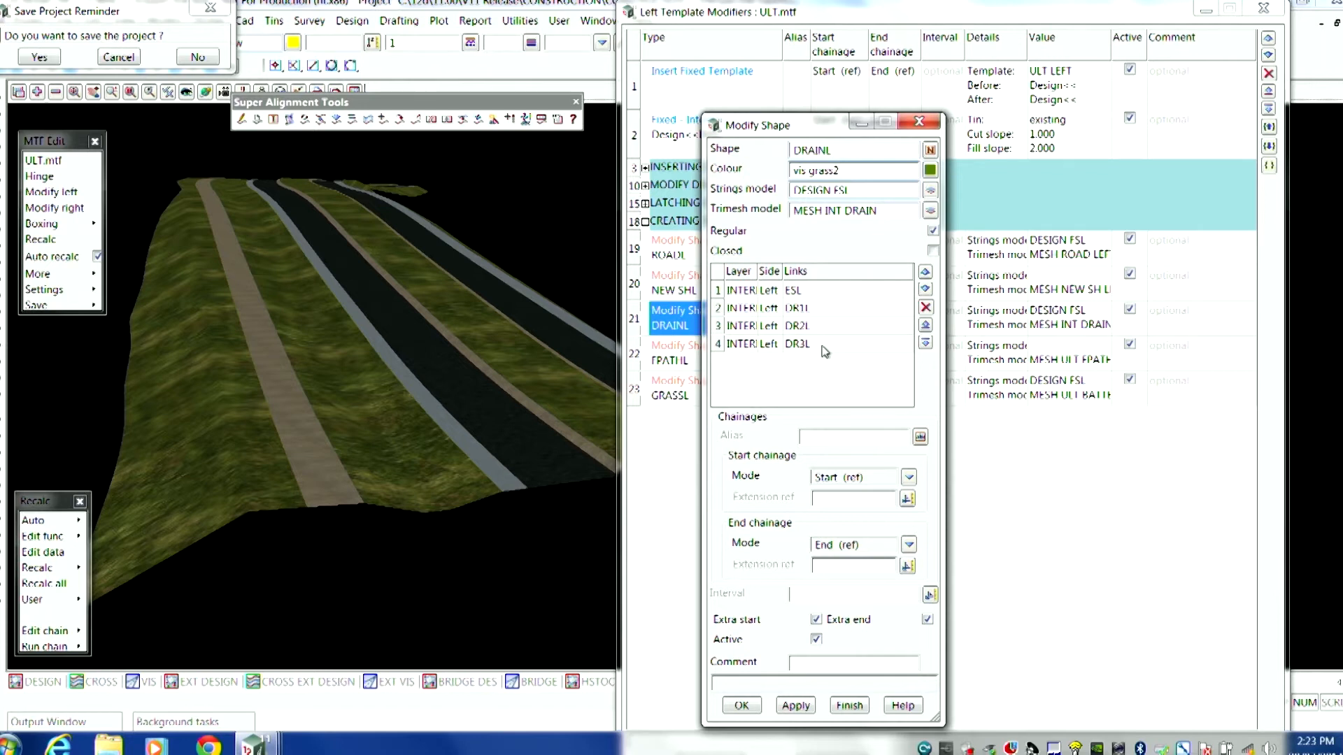
{"action": "left_click", "coordinate": [849, 705]}
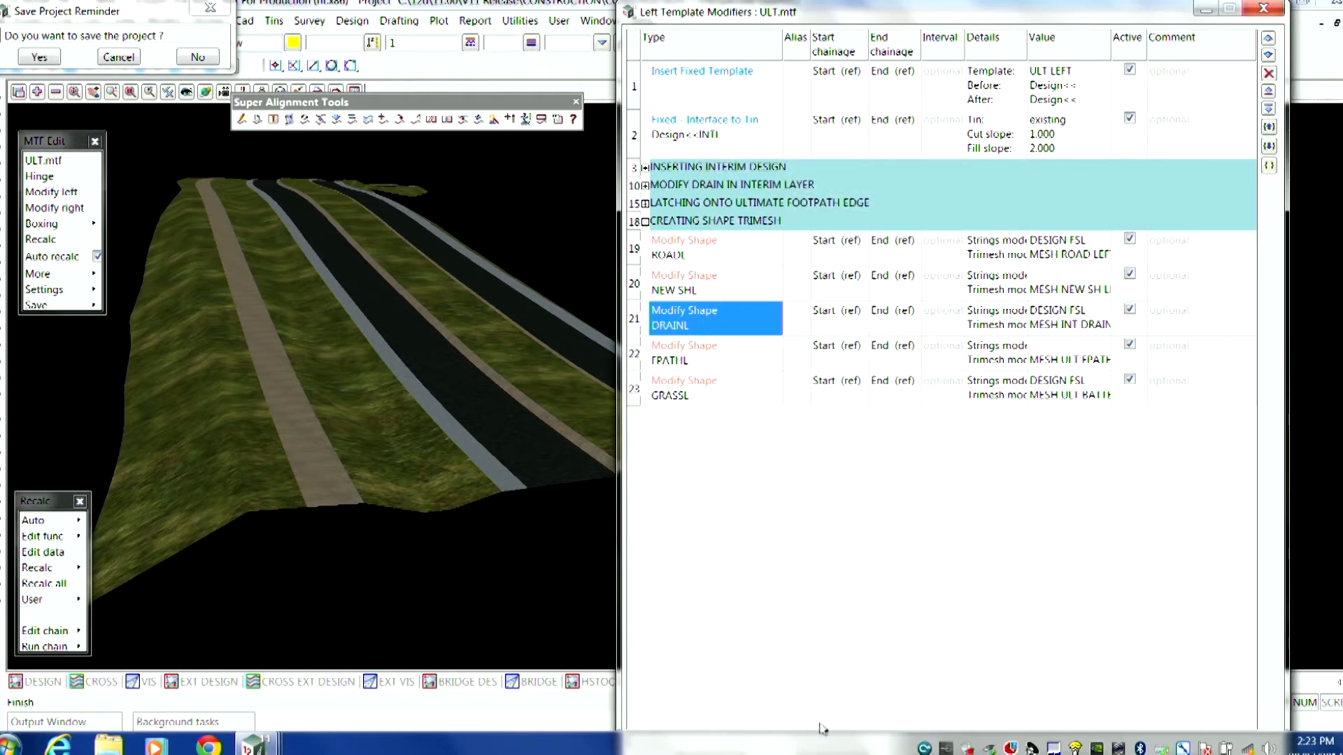
Step: Review the FPATHL and GRASSL shape modifiers without changing them, and close the ULT.mtf modifiers list
{"action": "double_click", "coordinate": [718, 364]}
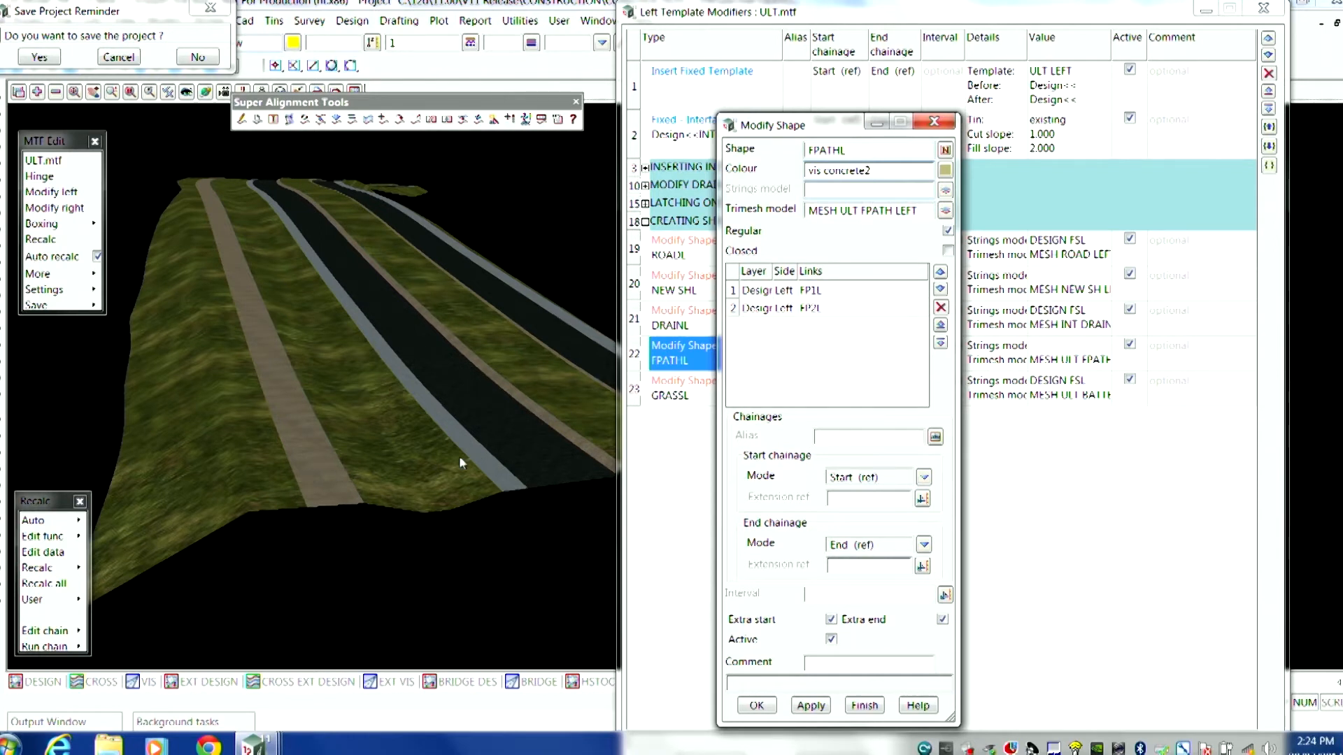
{"action": "left_click", "coordinate": [865, 705]}
{"action": "double_click", "coordinate": [729, 390]}
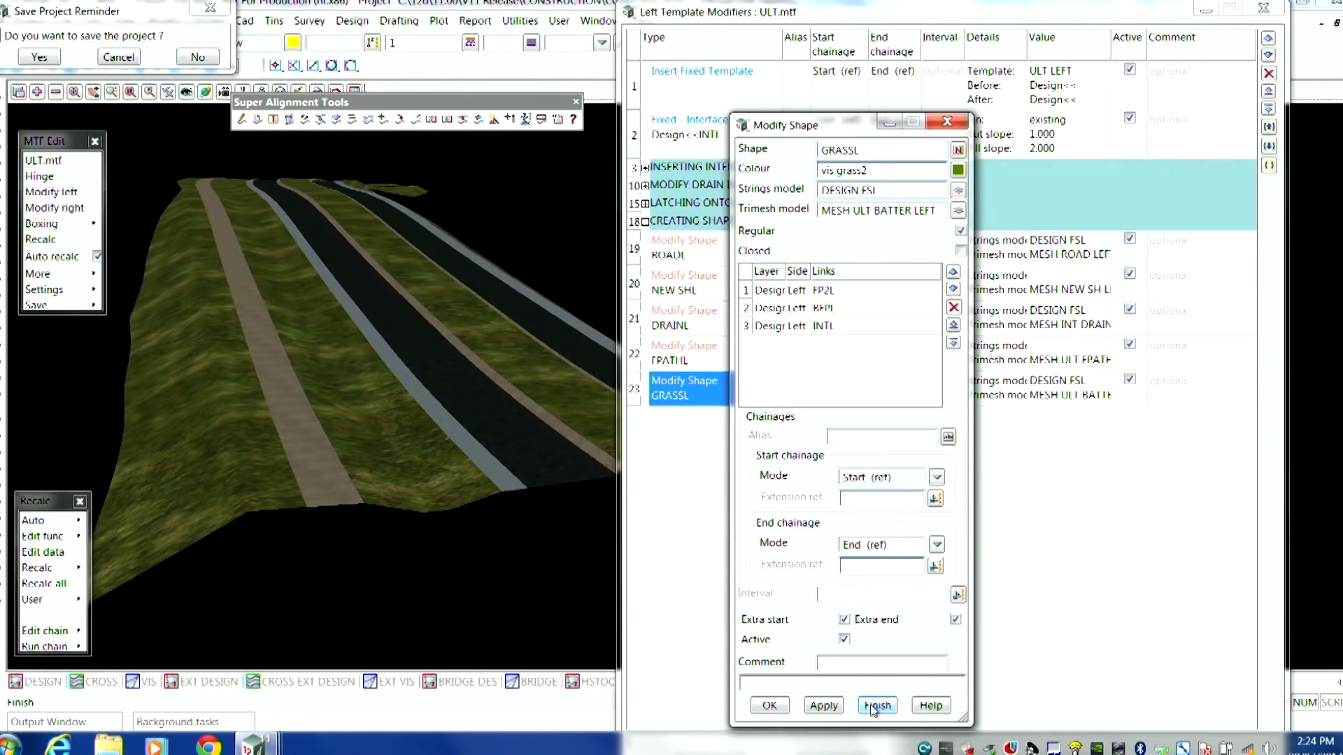
{"action": "left_click", "coordinate": [874, 706]}
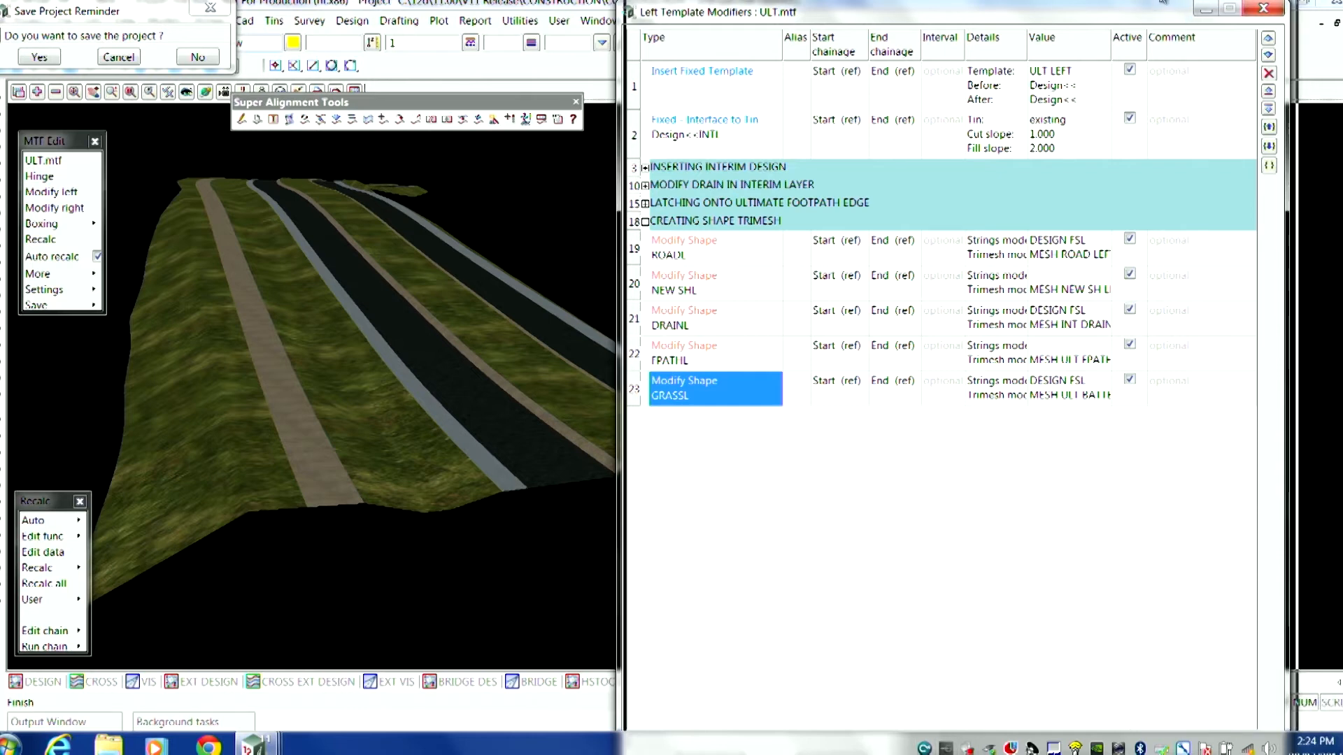
{"action": "left_click_drag", "start_coordinate": [1157, 16], "coordinate": [1165, 7]}
{"action": "left_click", "coordinate": [1275, 5]}
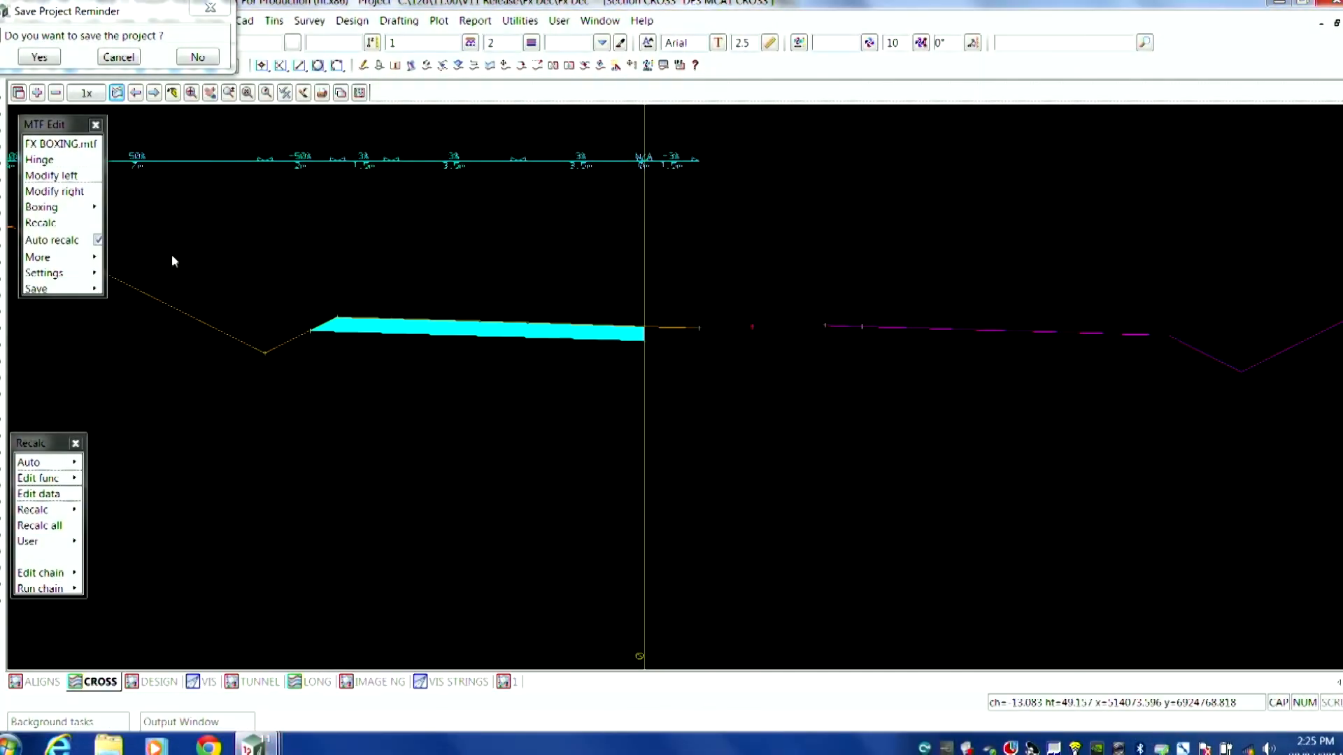
Step: Quit the FX BOXING.mtf editor without saving and open the DES MCA1 apply templates function from its string in the DESIGN plan
{"action": "left_click", "coordinate": [96, 125]}
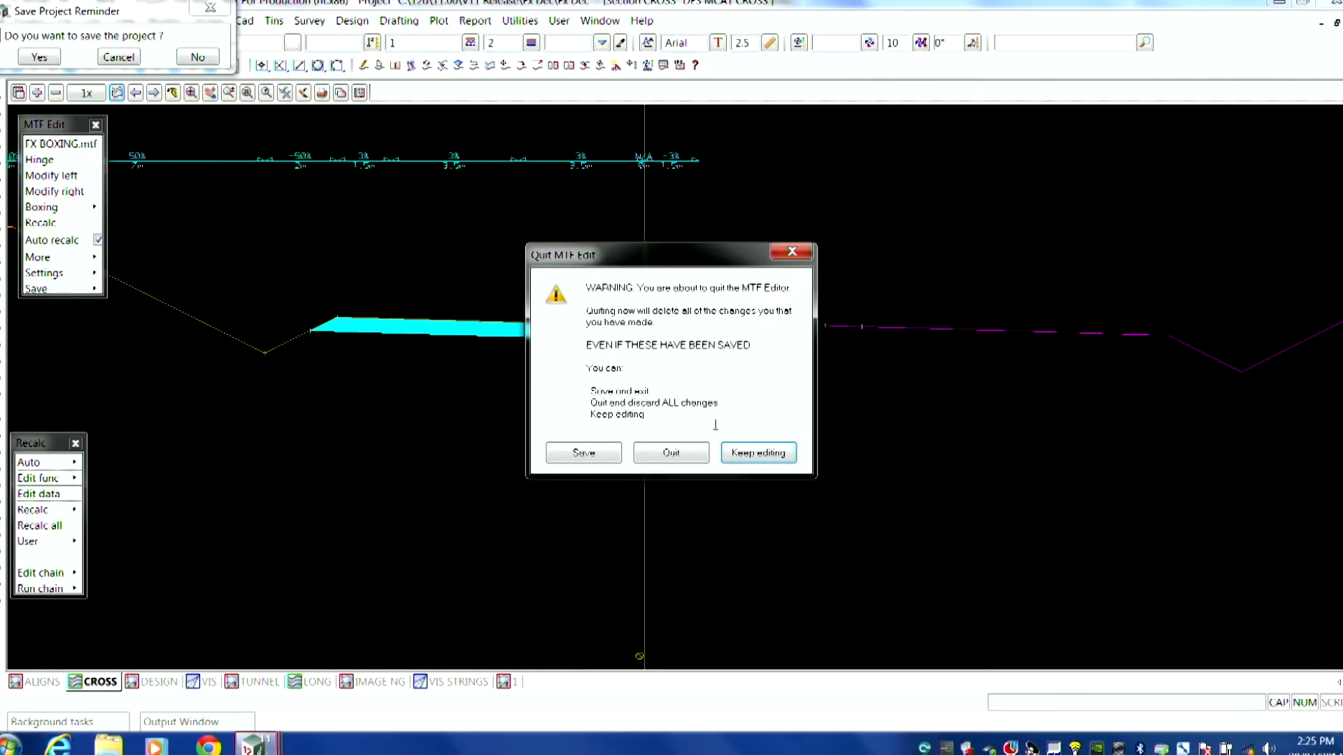
{"action": "left_click", "coordinate": [661, 447]}
{"action": "left_click", "coordinate": [178, 682]}
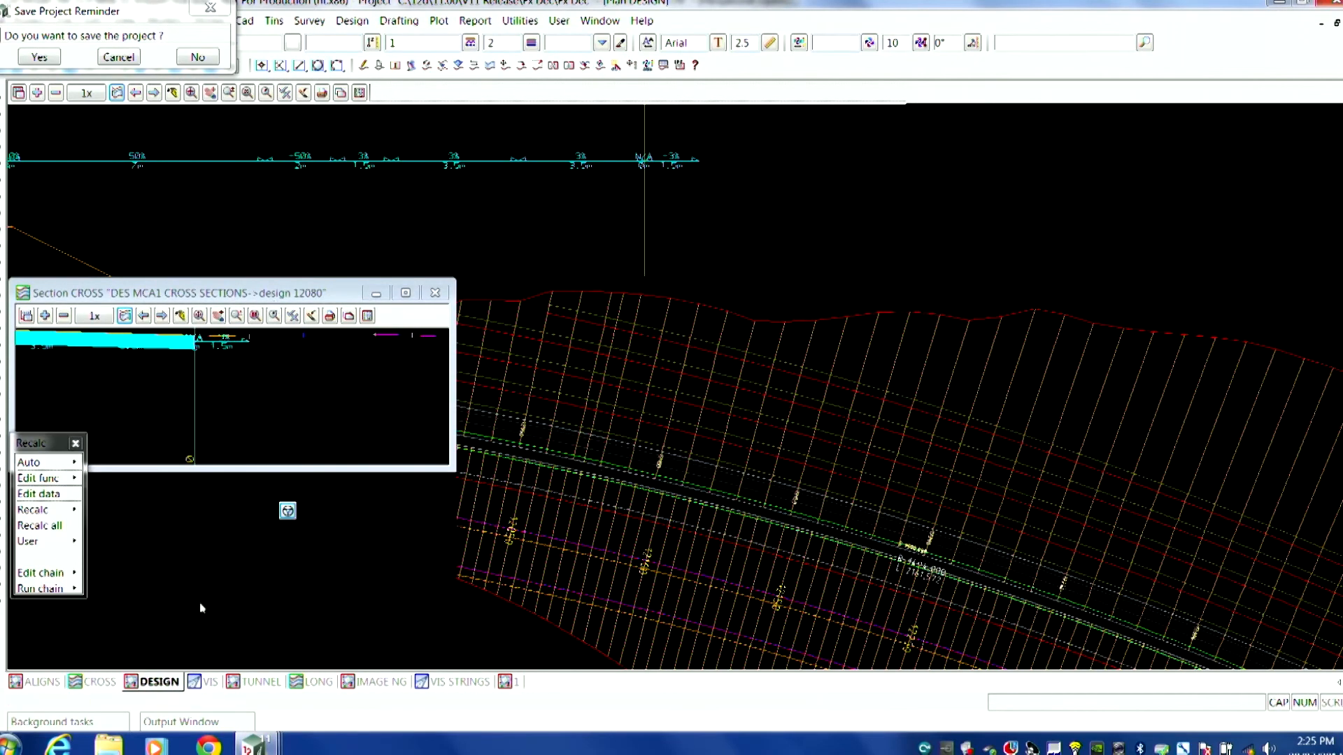
{"action": "left_click", "coordinate": [30, 481]}
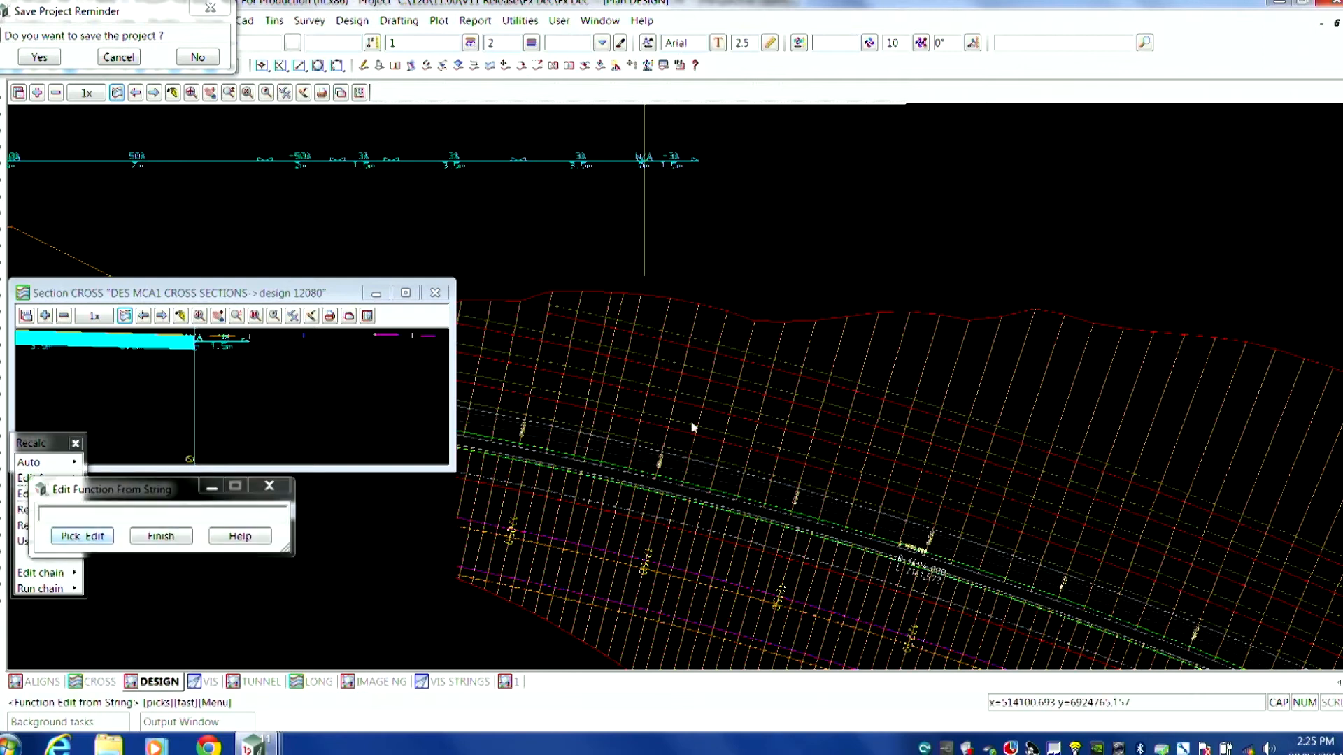
{"action": "left_click", "coordinate": [716, 372]}
Step: Set the DES MCA1 function's MTF file to FX DEC AND TUNNEL.mtf, apply the function, and close it
{"action": "left_click_drag", "start_coordinate": [836, 275], "coordinate": [775, 131]}
{"action": "left_click", "coordinate": [1041, 218]}
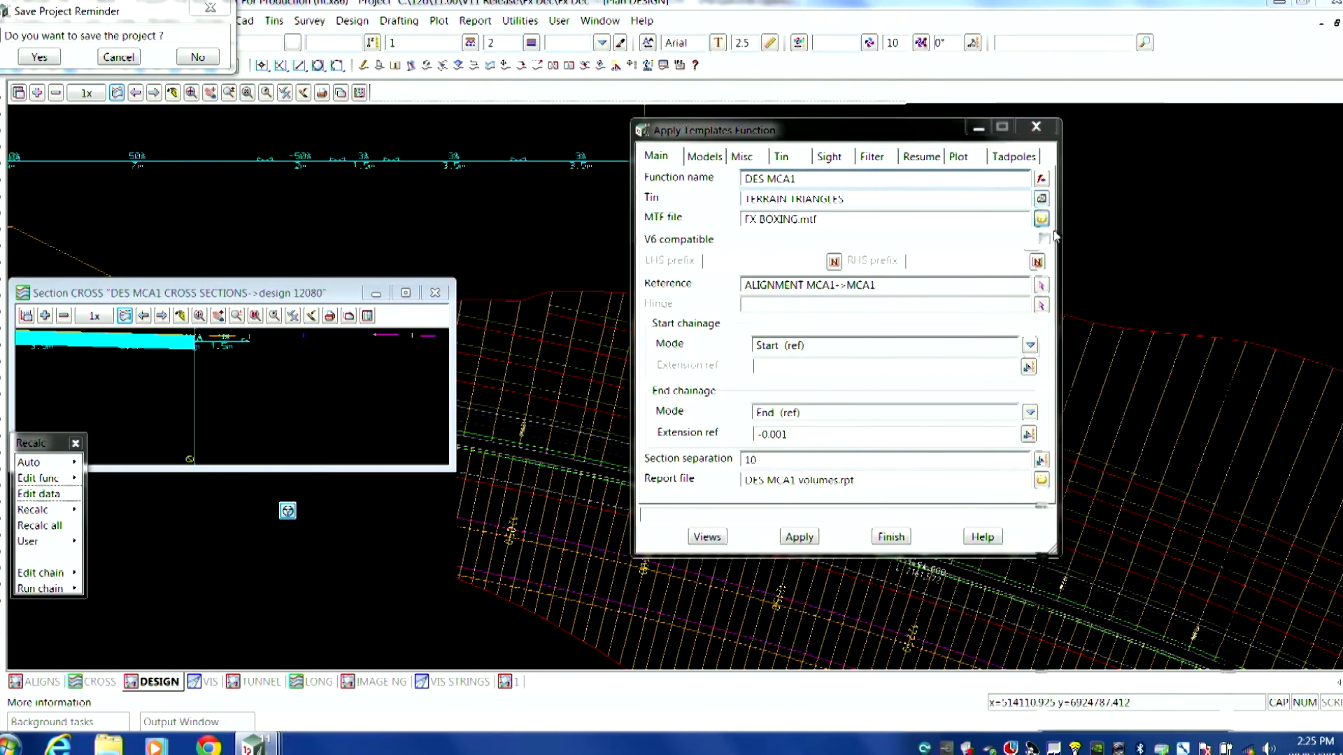
{"action": "double_click", "coordinate": [1108, 287]}
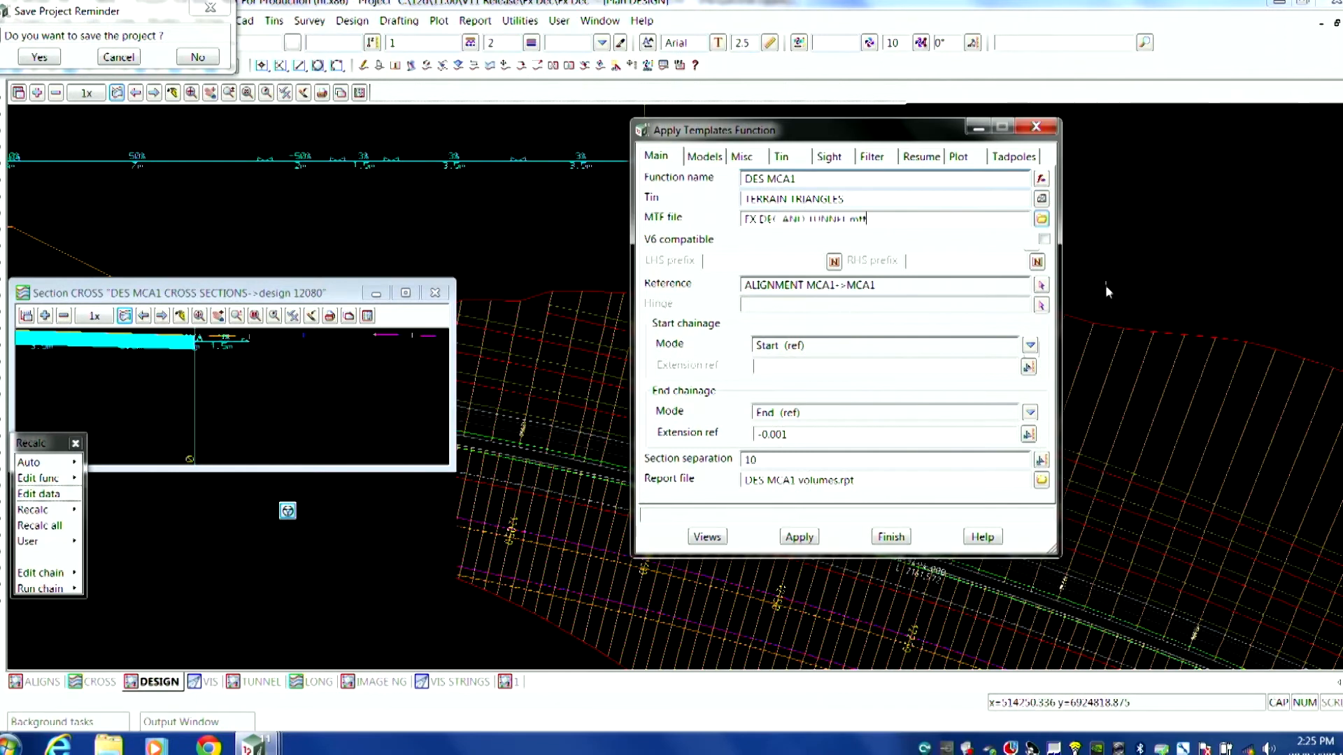
{"action": "left_click", "coordinate": [799, 537]}
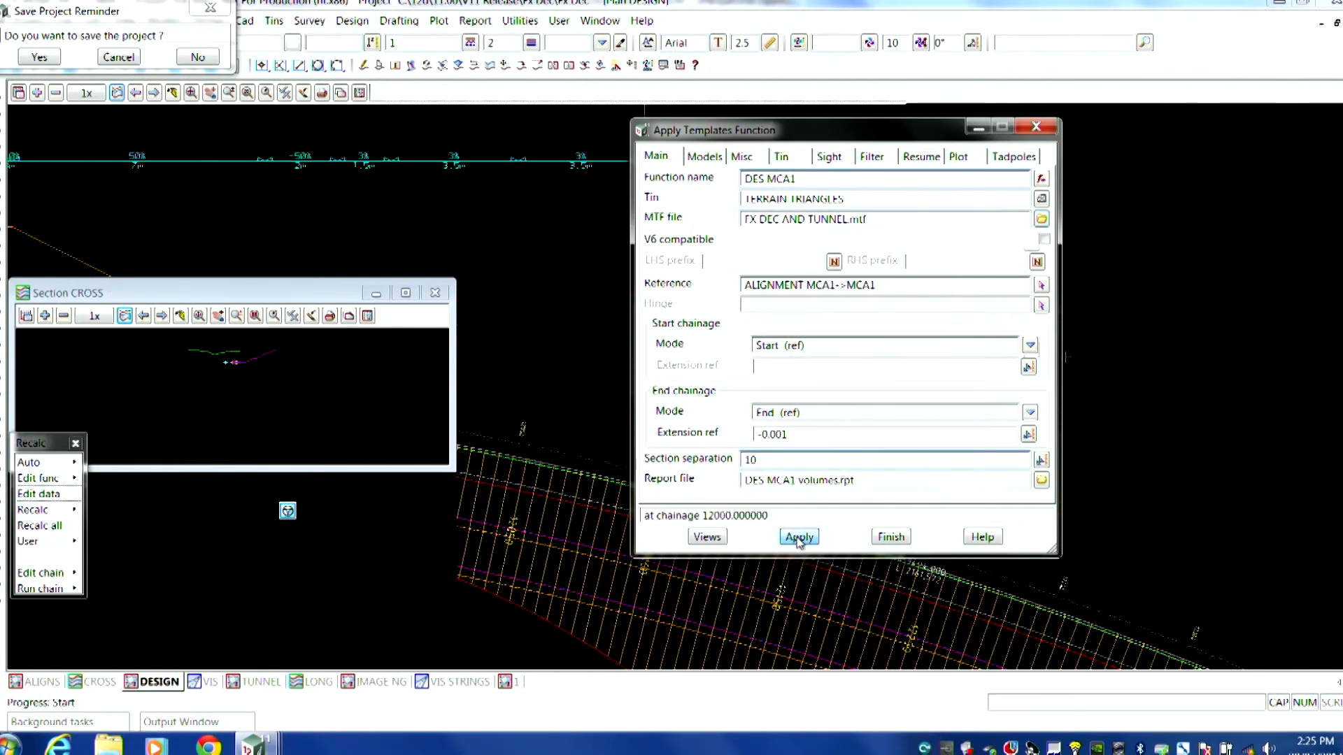
{"action": "left_click", "coordinate": [891, 537]}
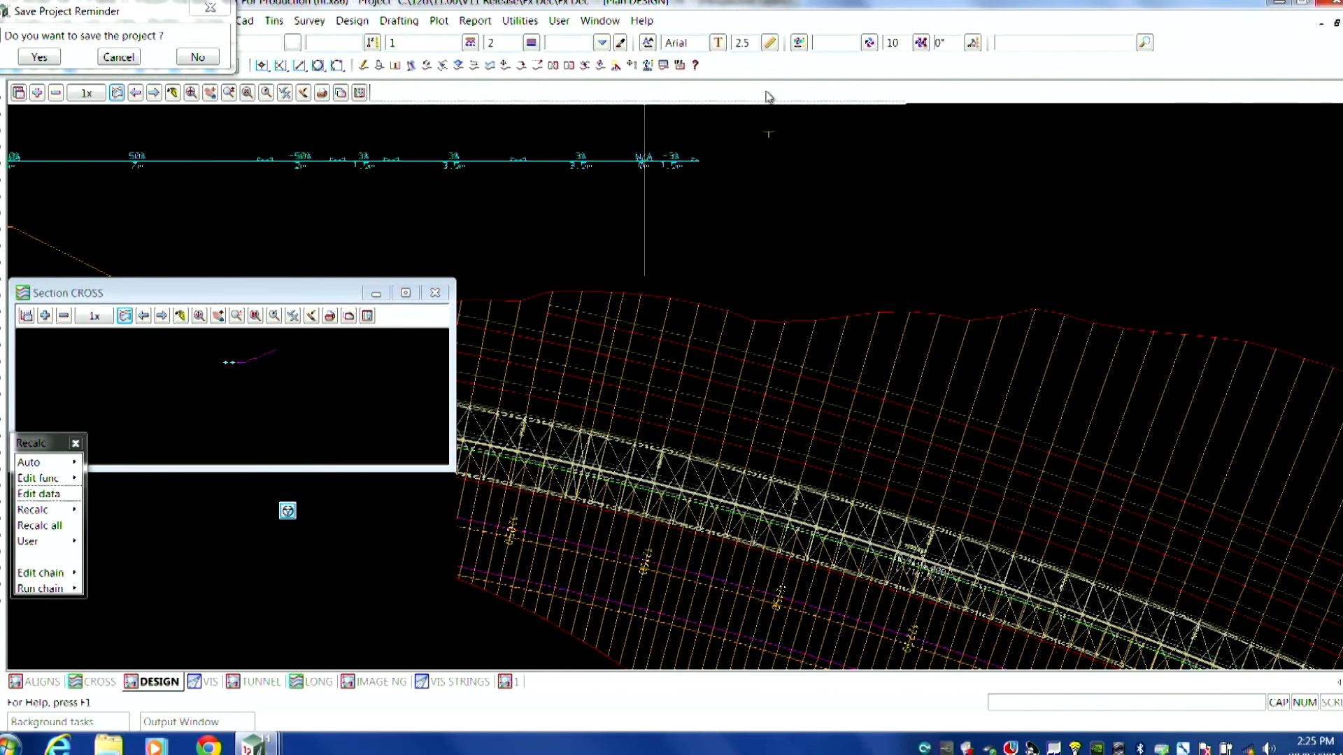
Step: Tile the views vertically, maximise the DESIGN plan, and examine the tunnel trimesh along the road
{"action": "left_click", "coordinate": [598, 21]}
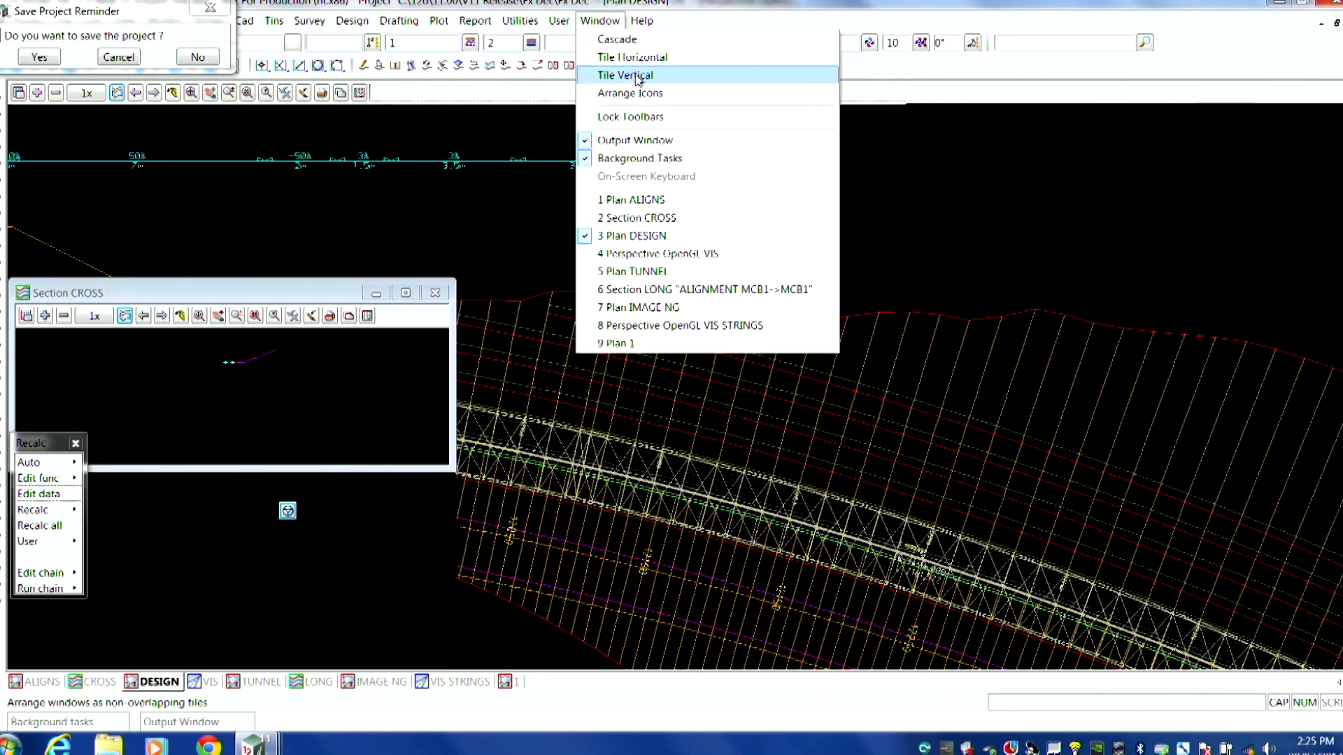
{"action": "left_click", "coordinate": [629, 76]}
{"action": "double_click", "coordinate": [597, 292]}
{"action": "scroll", "coordinate": [543, 356], "scroll_direction": "up", "scroll_amount": 2}
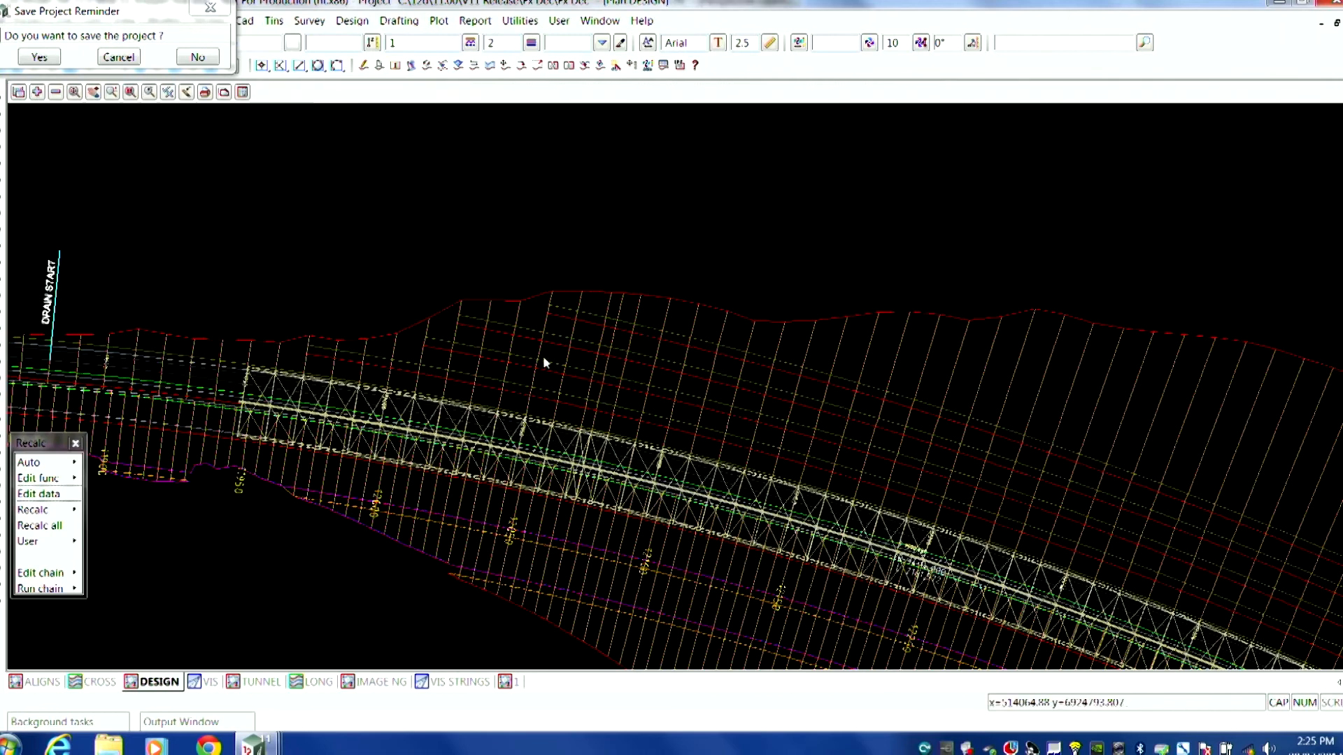
{"action": "scroll", "coordinate": [388, 394], "scroll_direction": "up", "scroll_amount": 1}
{"action": "scroll", "coordinate": [388, 394], "scroll_direction": "up", "scroll_amount": 2}
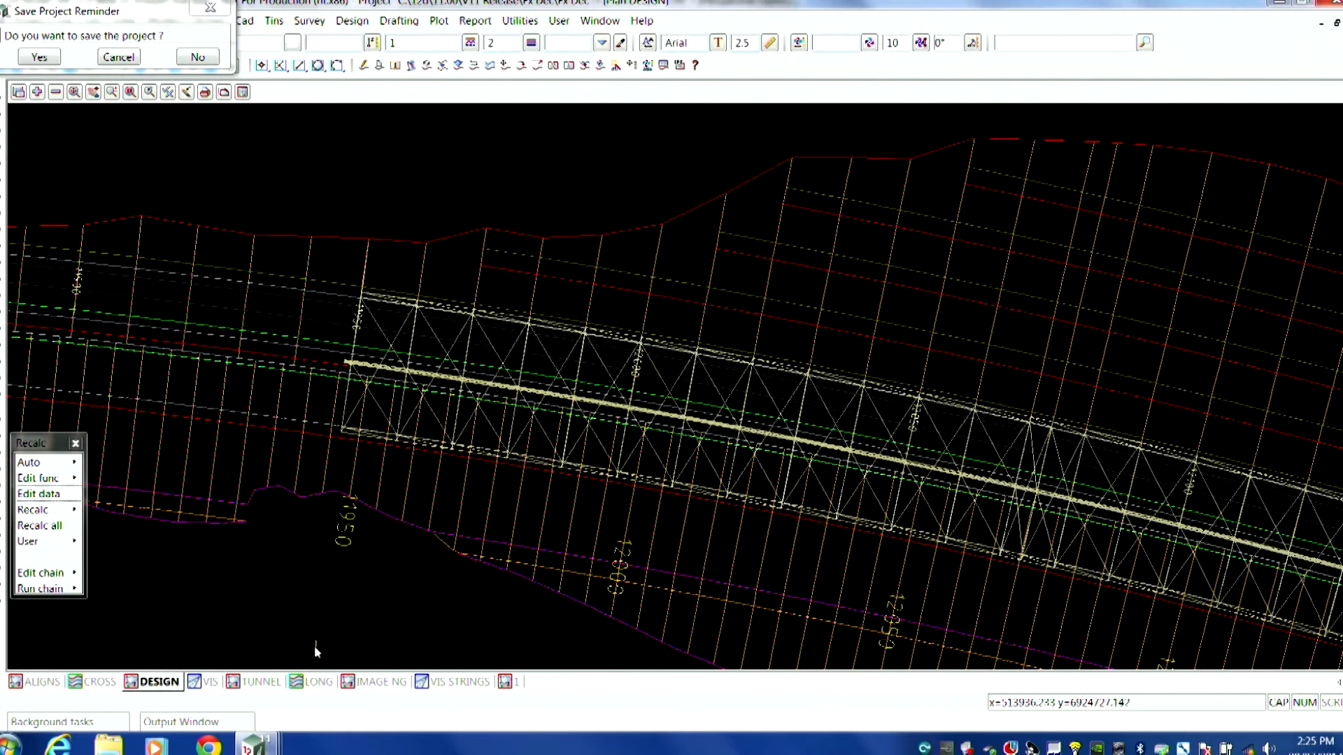
Step: Drive along the MCA1 alignment through the tunnel in the VIS perspective view, stop the drive, and close the string drive settings
{"action": "left_click", "coordinate": [207, 683]}
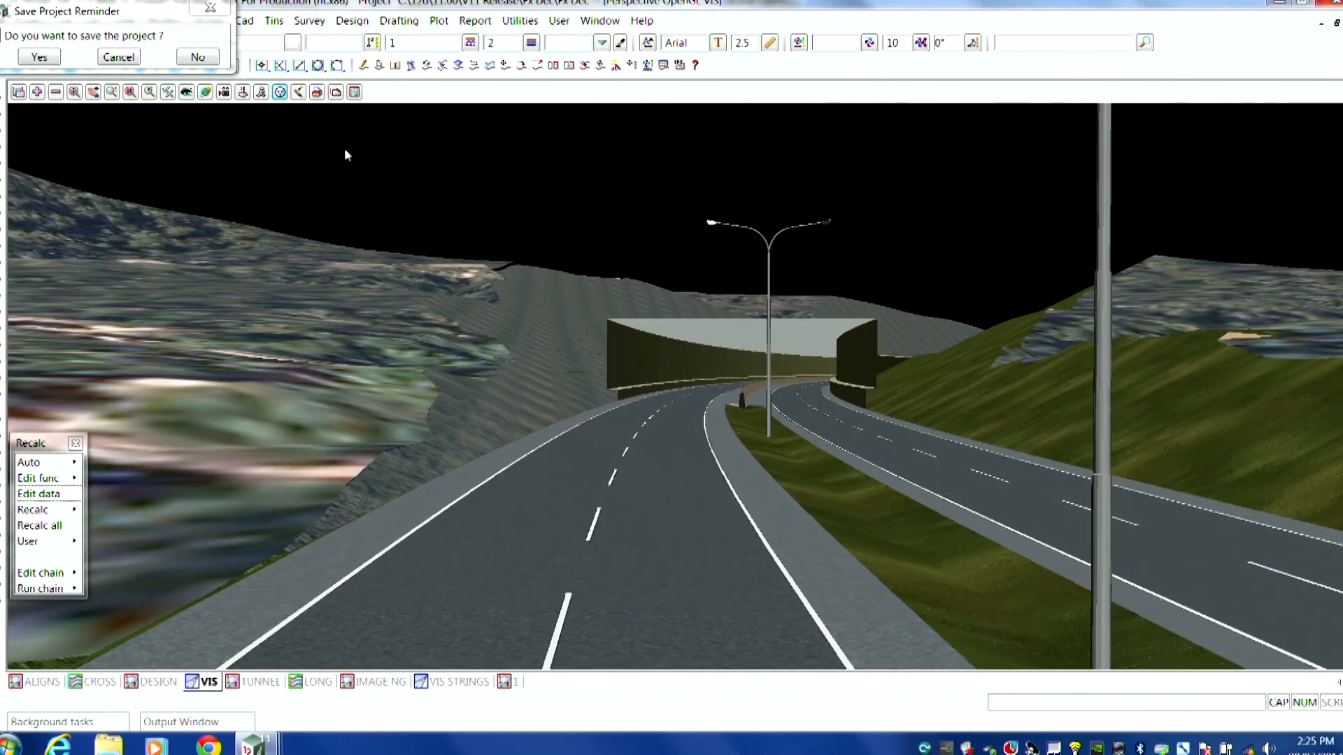
{"action": "left_click", "coordinate": [278, 94]}
{"action": "left_click_drag", "start_coordinate": [395, 115], "coordinate": [153, 125]}
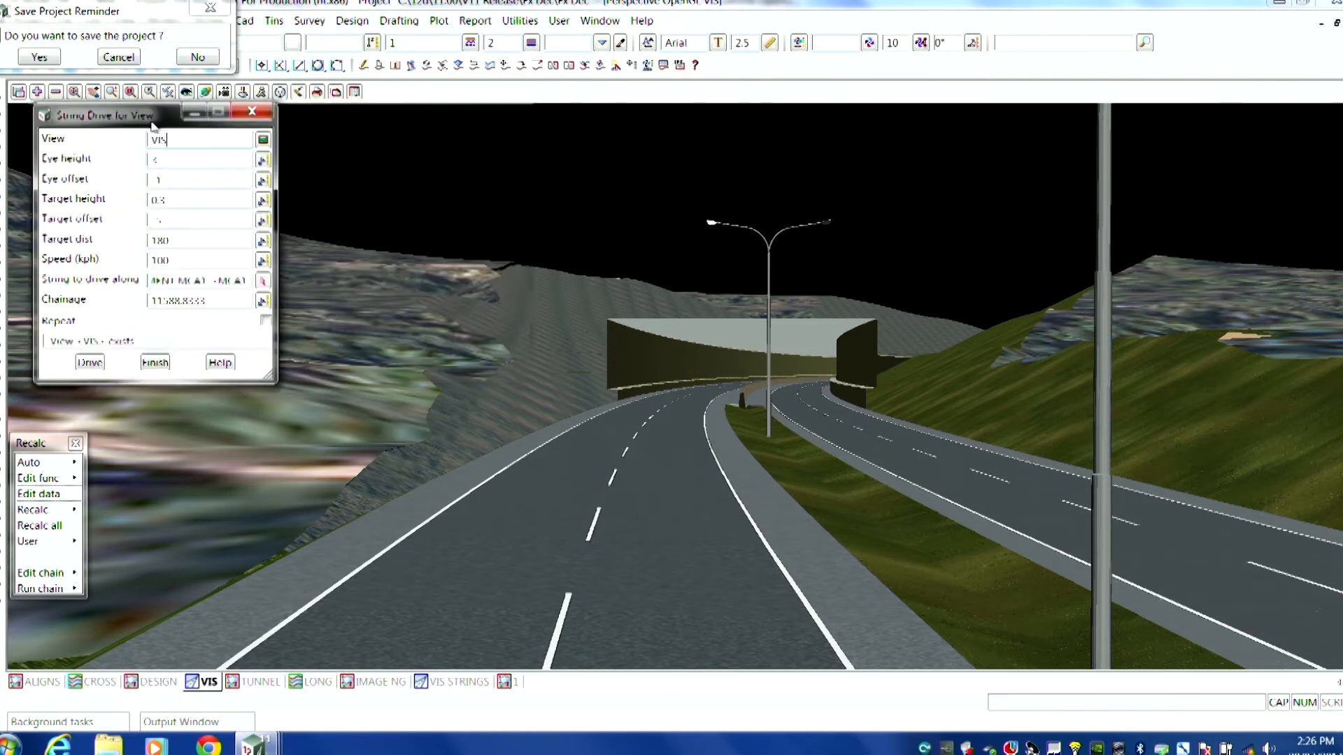
{"action": "left_click", "coordinate": [89, 362]}
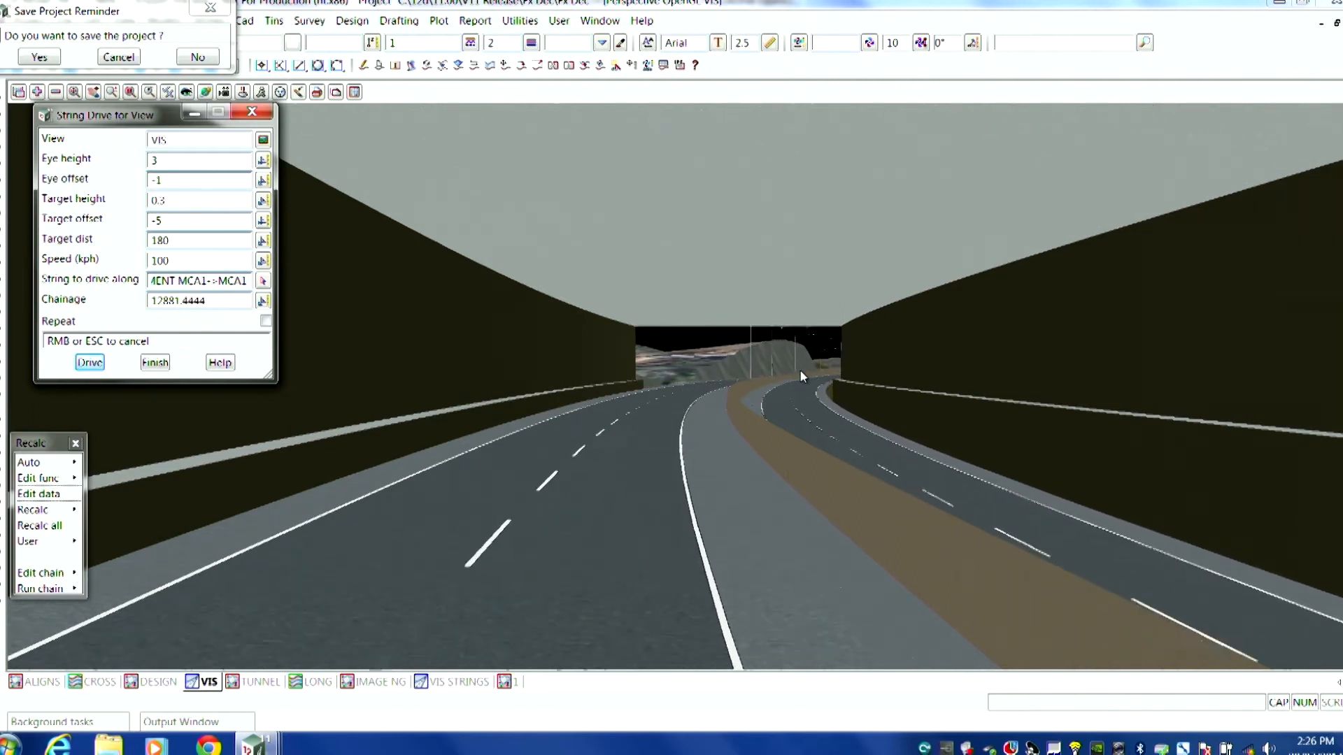
{"action": "right_click", "coordinate": [745, 459]}
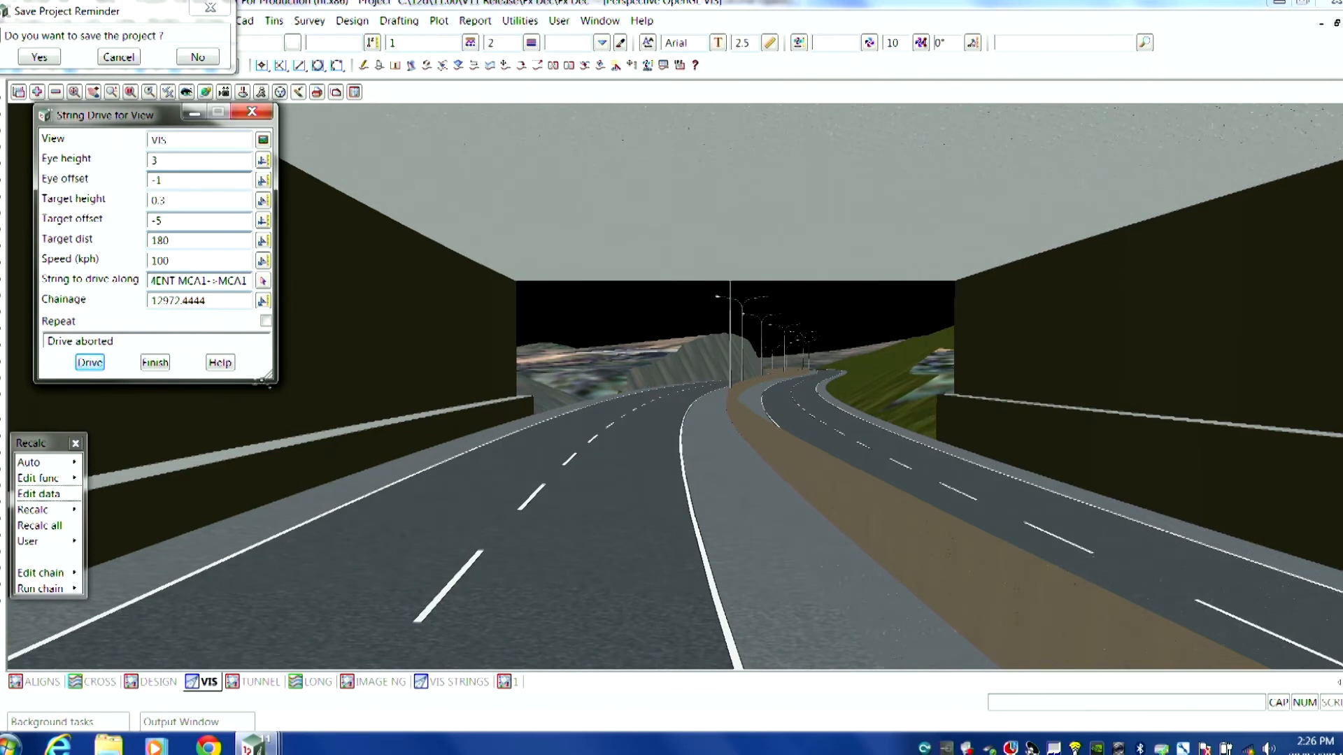
{"action": "left_click", "coordinate": [155, 362]}
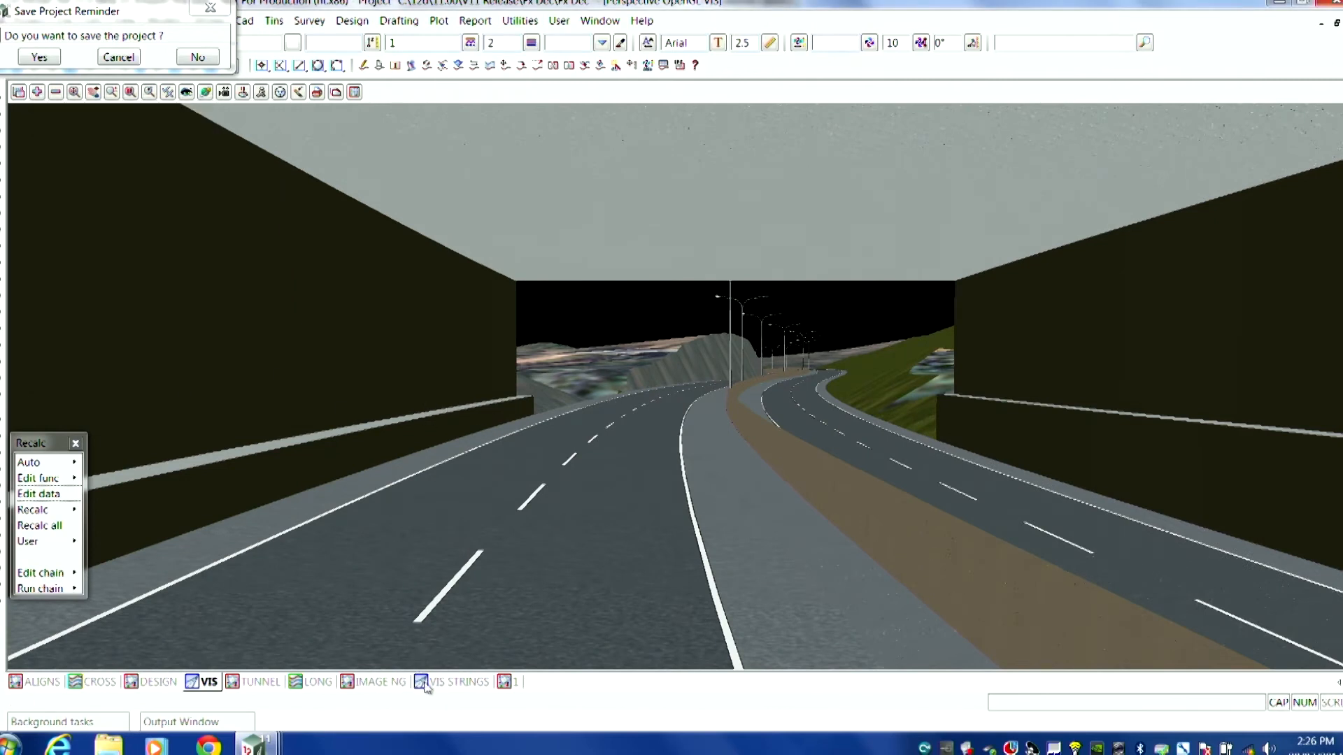
Step: Open FX DEC AND TUNNEL.mtf for editing from the DESIGN plan and bring the TUNNEL profile plan back into view
{"action": "left_click", "coordinate": [269, 683]}
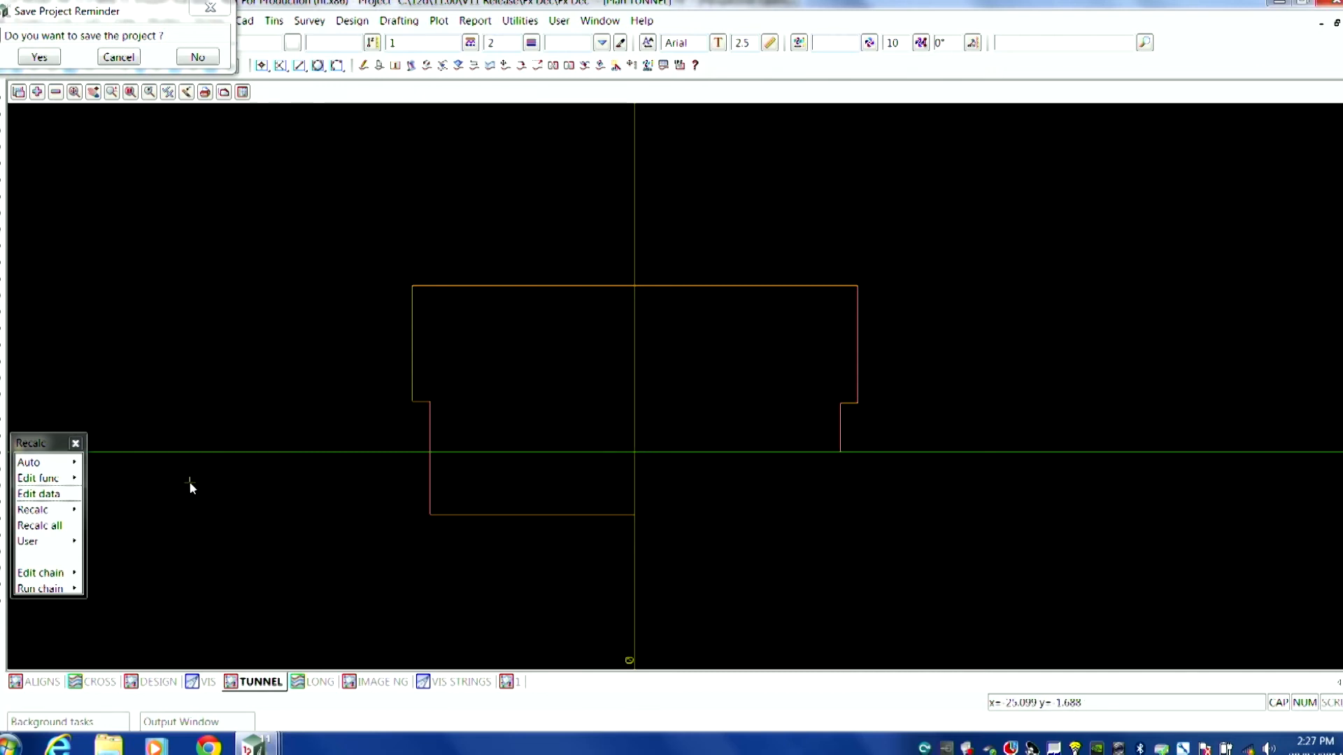
{"action": "left_click", "coordinate": [151, 682]}
{"action": "left_click", "coordinate": [42, 495]}
{"action": "left_click", "coordinate": [952, 260]}
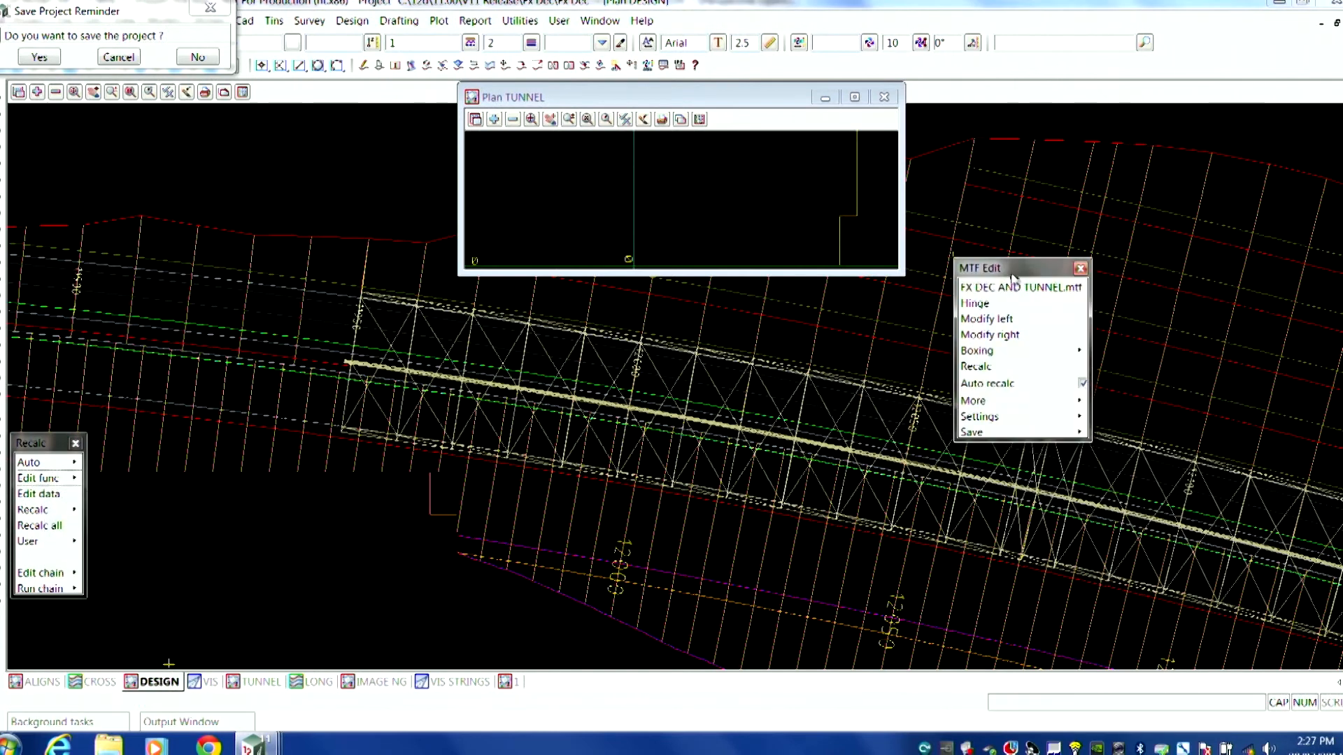
{"action": "left_click_drag", "start_coordinate": [1014, 271], "coordinate": [86, 127]}
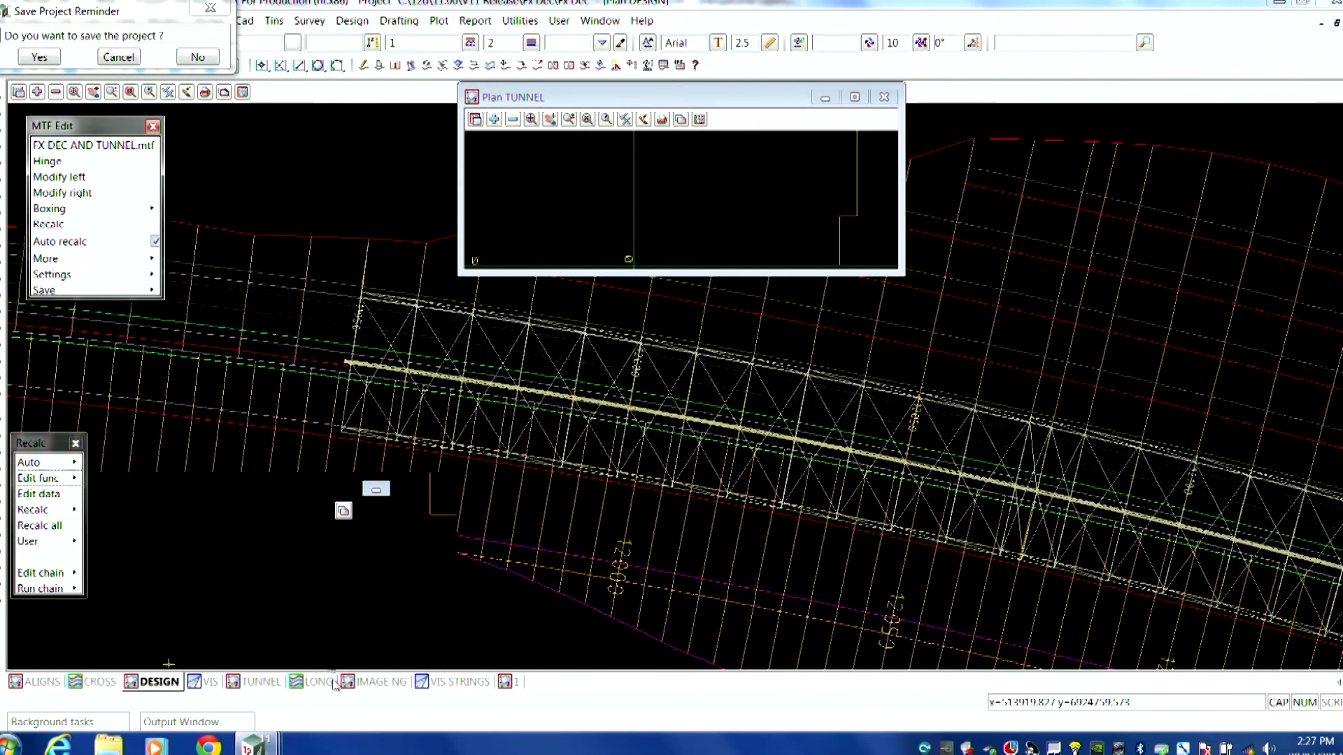
{"action": "left_click", "coordinate": [263, 684]}
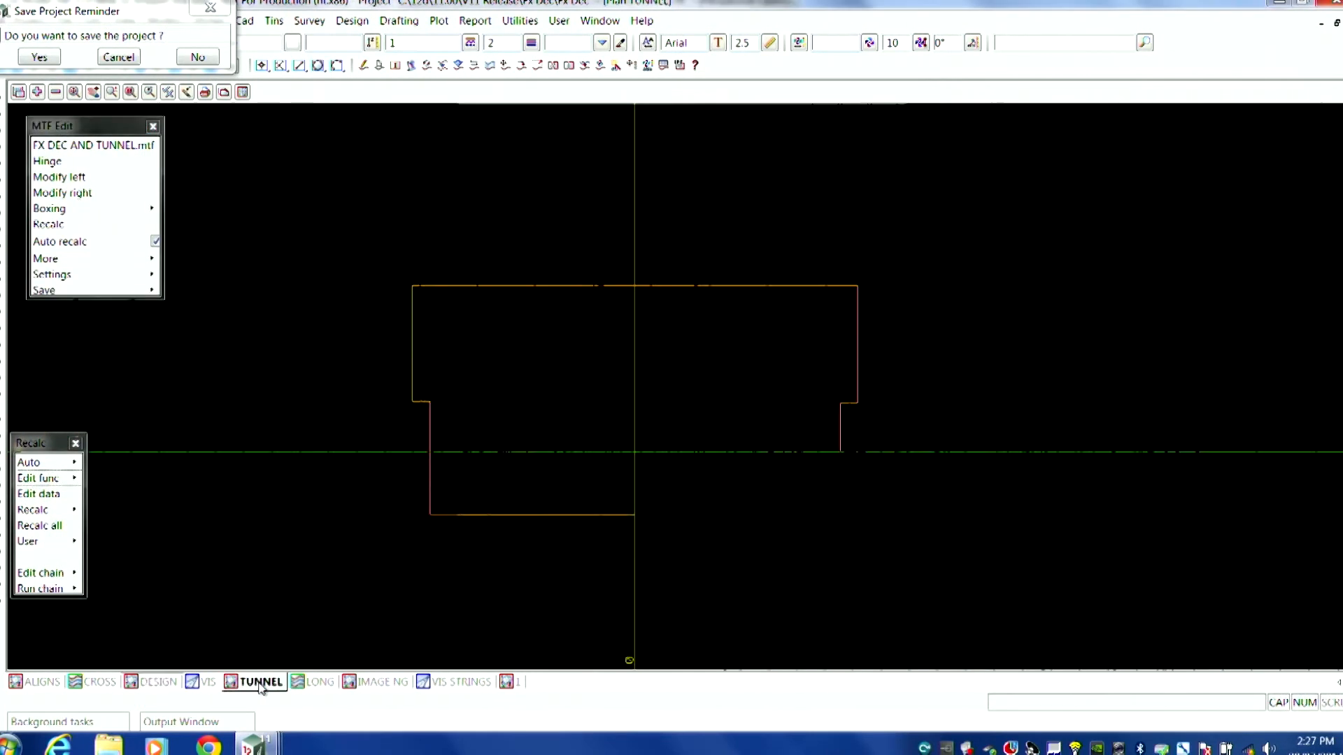
Step: Enlarge the right template modifiers list, review the BARRIER shape modifier's colour, models and links, and close that modifier unchanged
{"action": "left_click", "coordinate": [81, 192]}
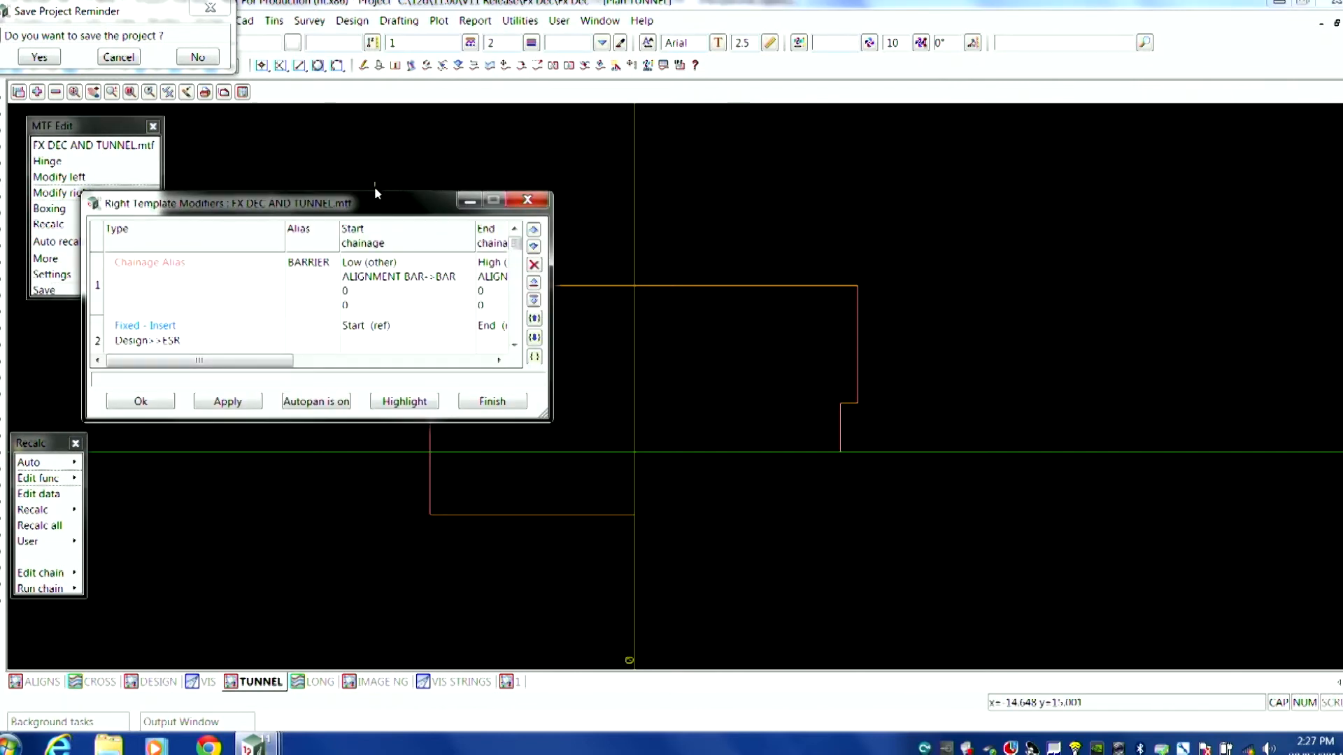
{"action": "left_click_drag", "start_coordinate": [375, 204], "coordinate": [1021, 61]}
{"action": "left_click_drag", "start_coordinate": [1206, 275], "coordinate": [1280, 570]}
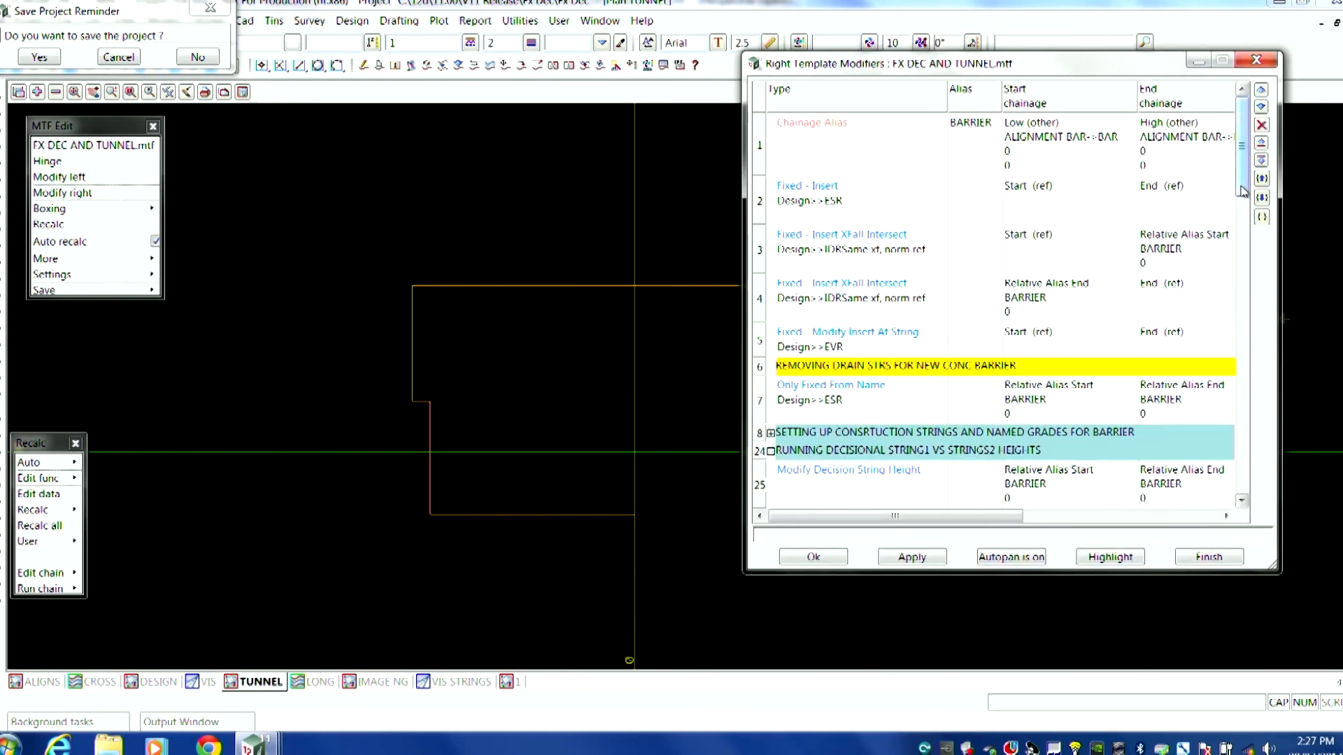
{"action": "scroll", "coordinate": [879, 428], "scroll_direction": "down", "scroll_amount": 10}
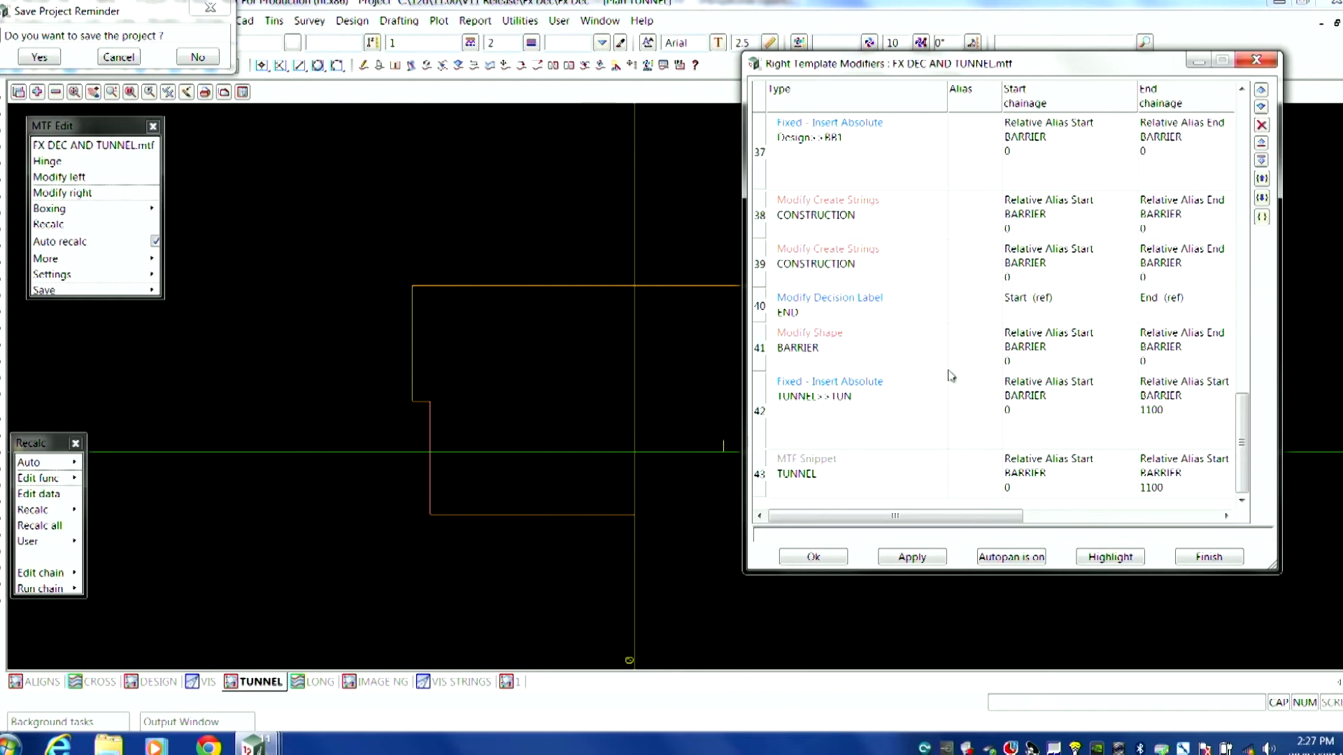
{"action": "double_click", "coordinate": [894, 353]}
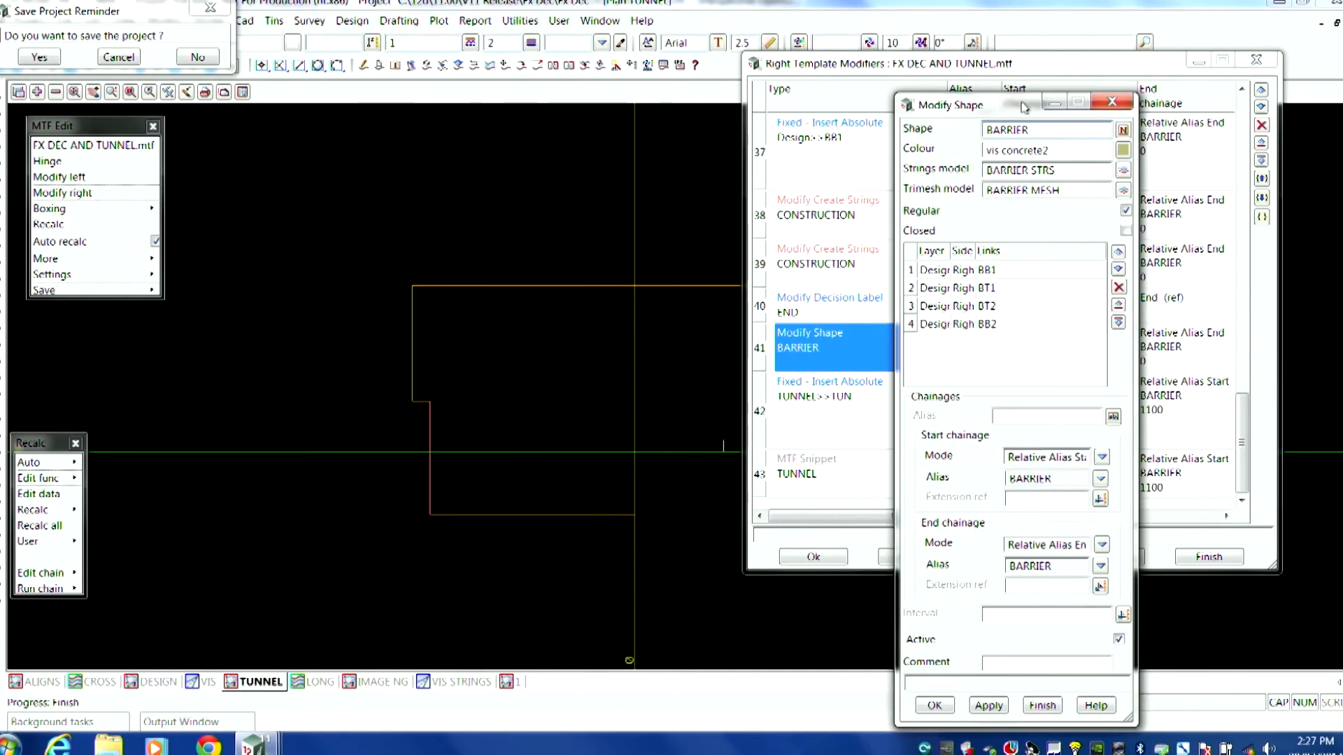
{"action": "left_click", "coordinate": [1040, 707]}
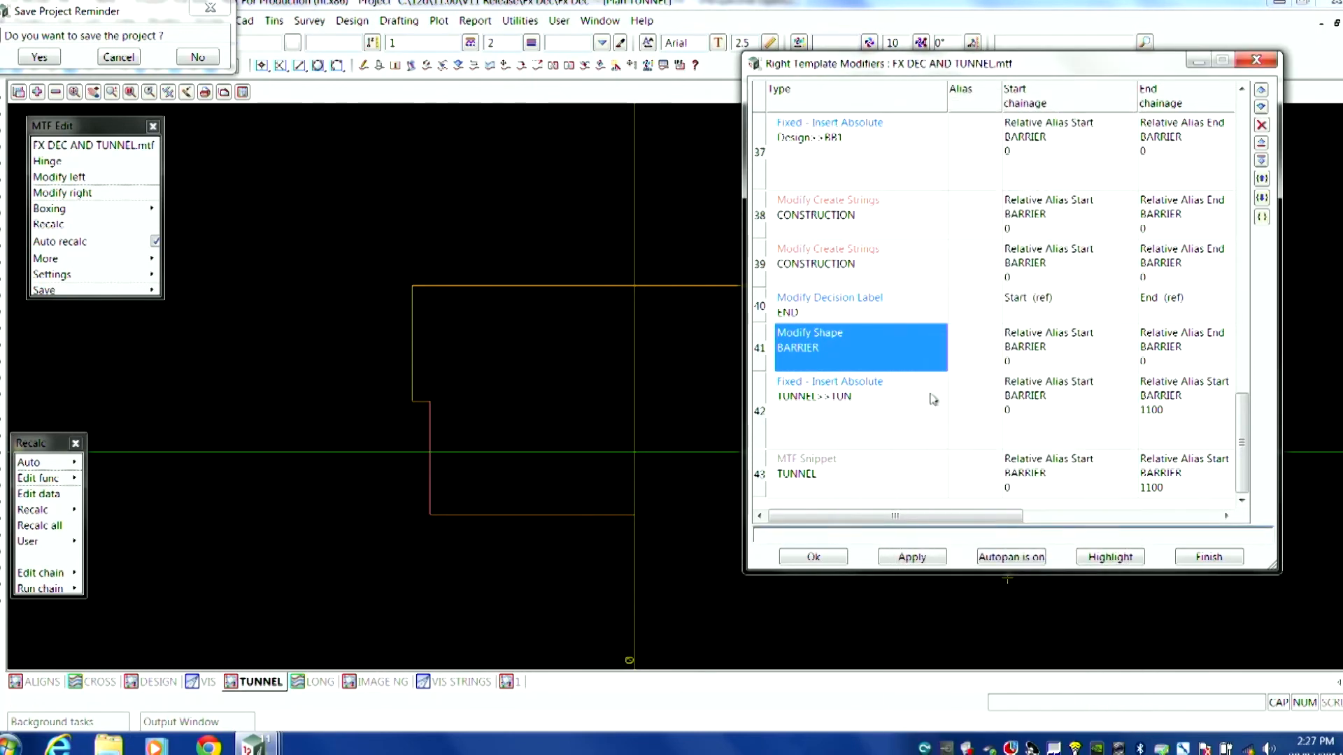
Step: Review the TUN insert absolute modifier on the TUNNEL layer against the barrier alignment in the ALIGNS plan, and close it unchanged
{"action": "double_click", "coordinate": [825, 412]}
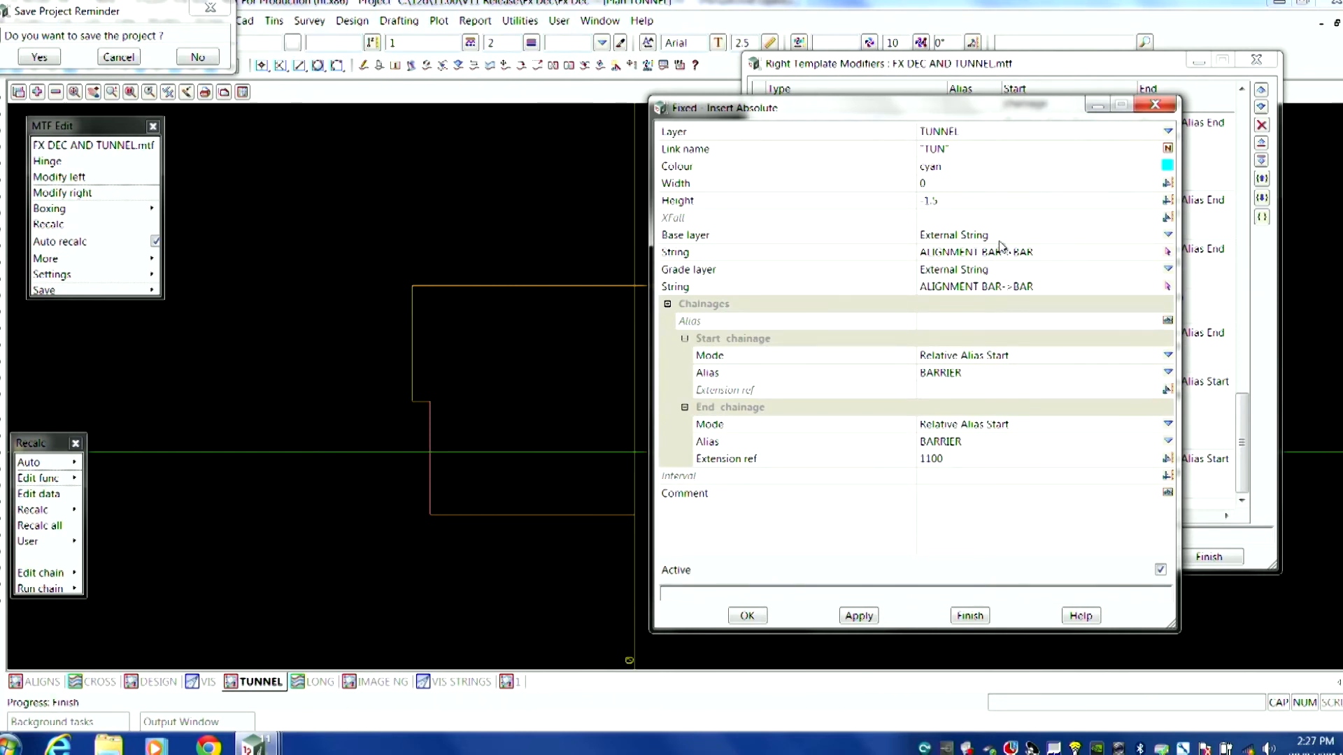
{"action": "left_click", "coordinate": [48, 681]}
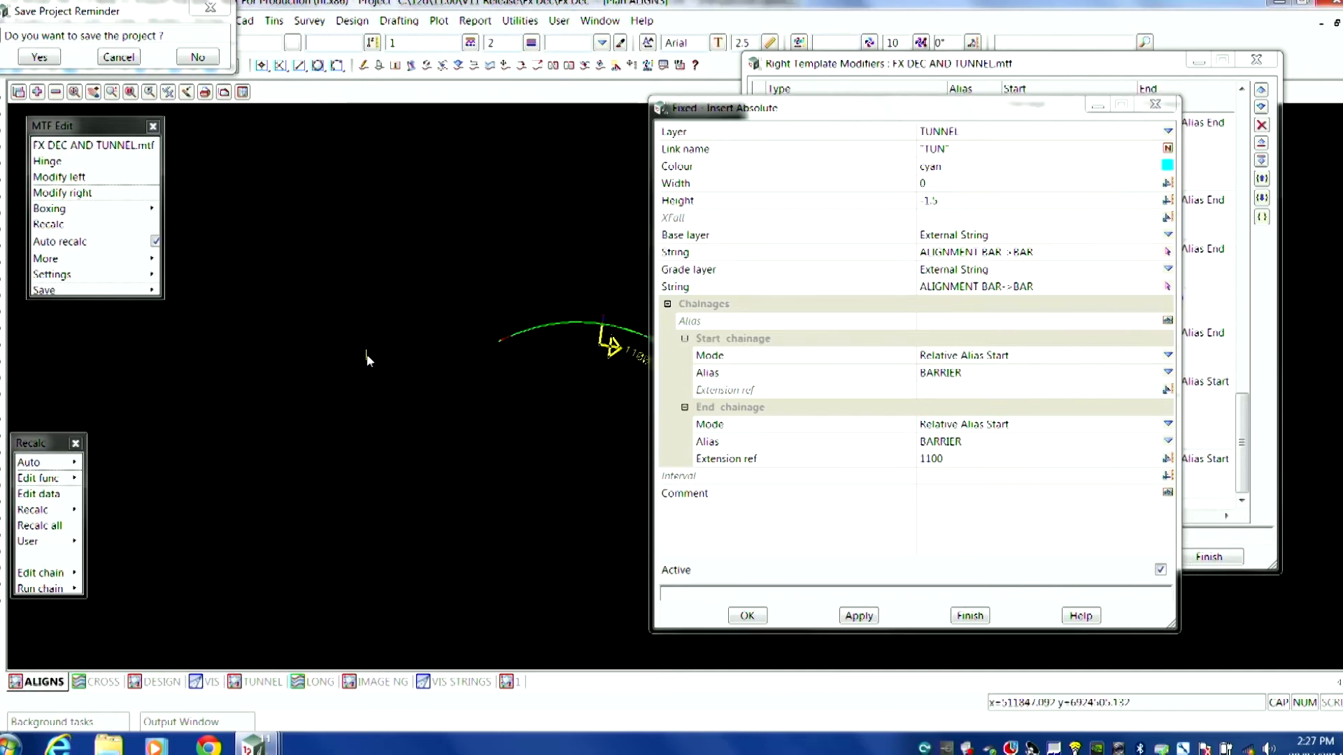
{"action": "scroll", "coordinate": [546, 326], "scroll_direction": "up", "scroll_amount": 5}
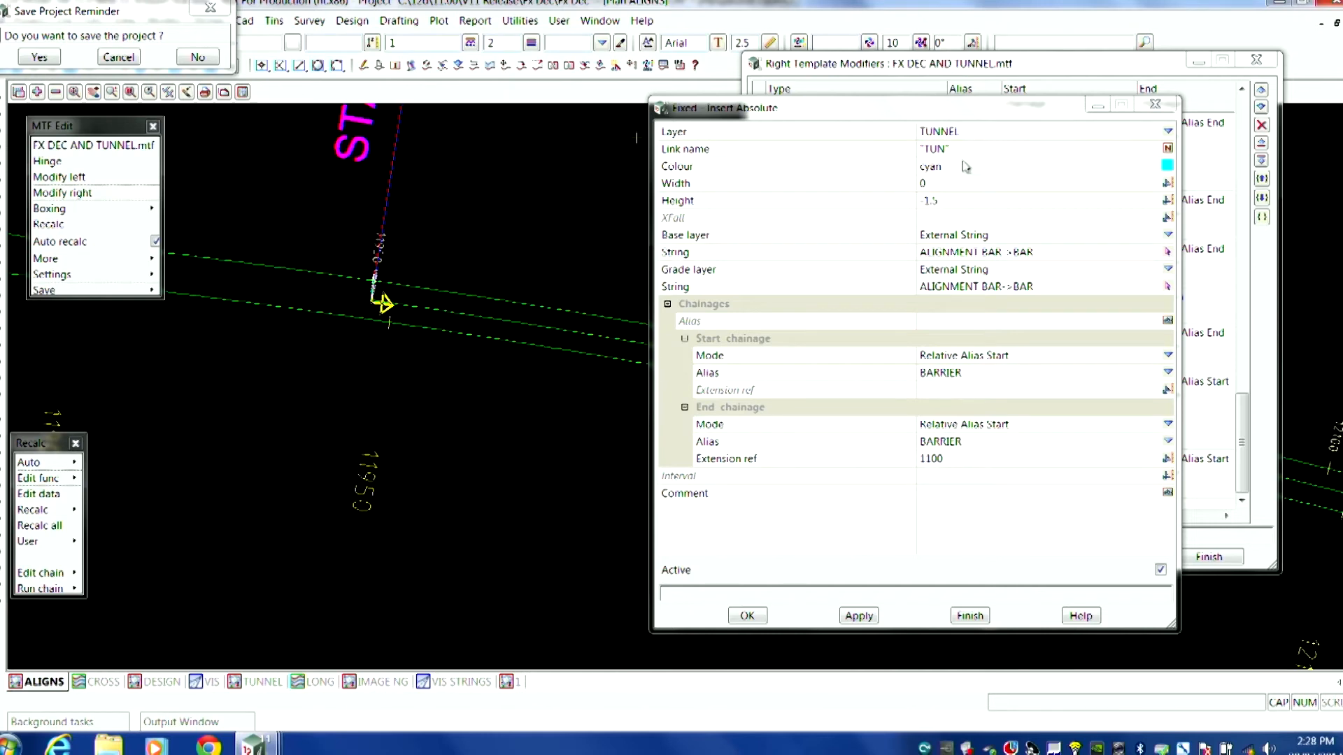
{"action": "left_click", "coordinate": [932, 112]}
{"action": "left_click_drag", "start_coordinate": [931, 120], "coordinate": [928, 133]}
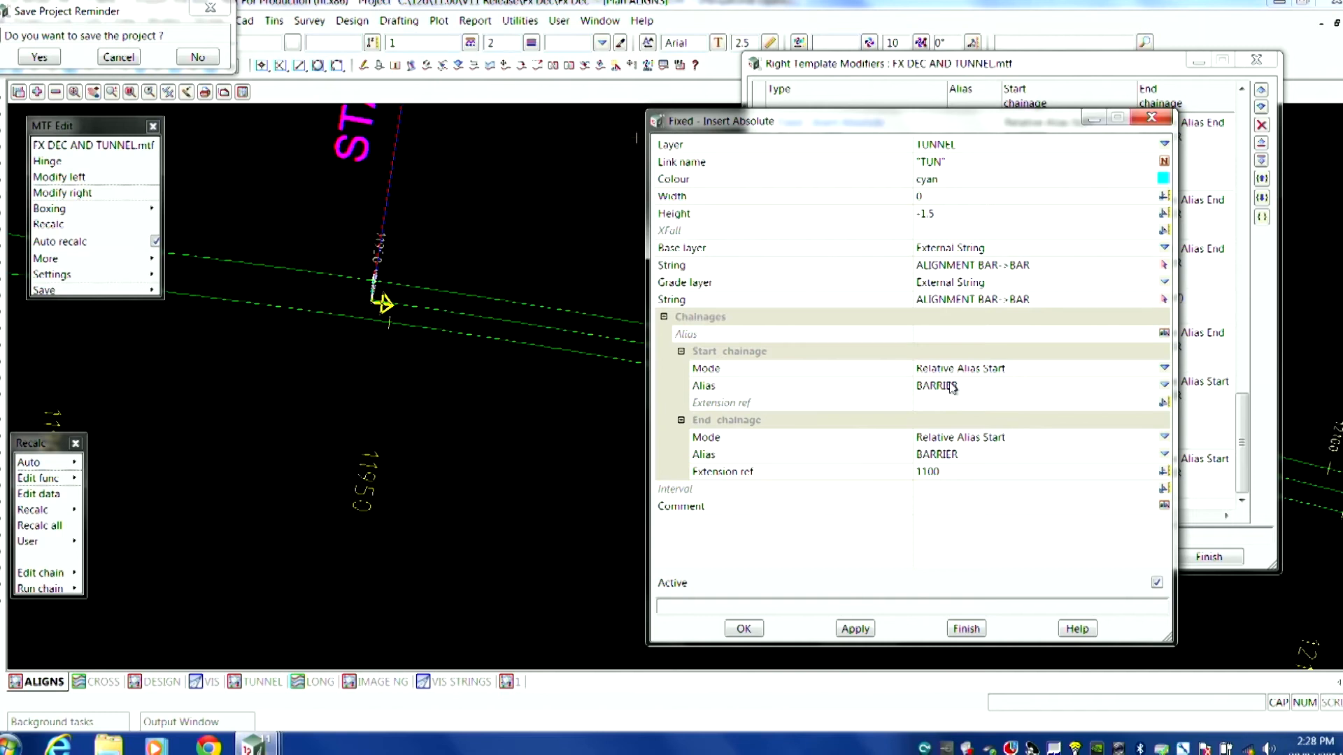
{"action": "left_click", "coordinate": [966, 629]}
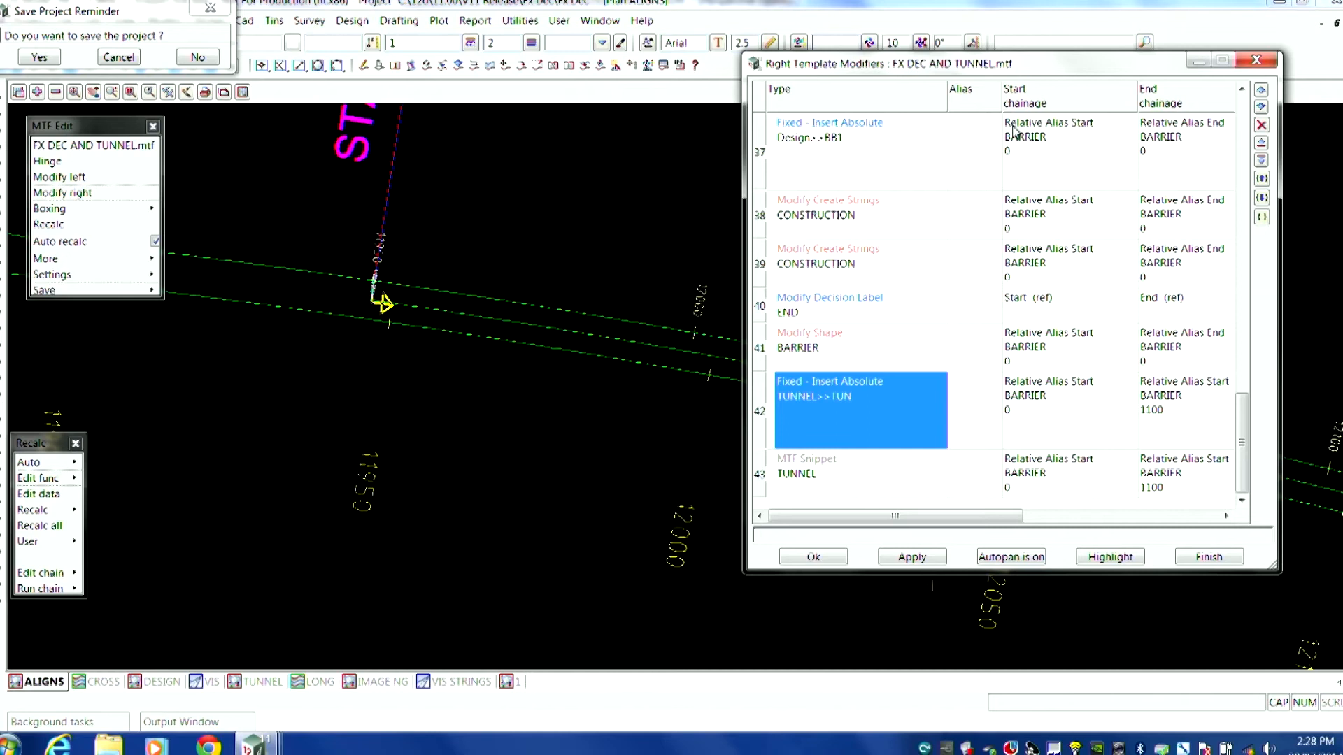
Step: Start a new trimesh snippet with the TUNNEL profile plan in view and name the trimesh TUN
{"action": "left_click_drag", "start_coordinate": [1063, 66], "coordinate": [1053, 684]}
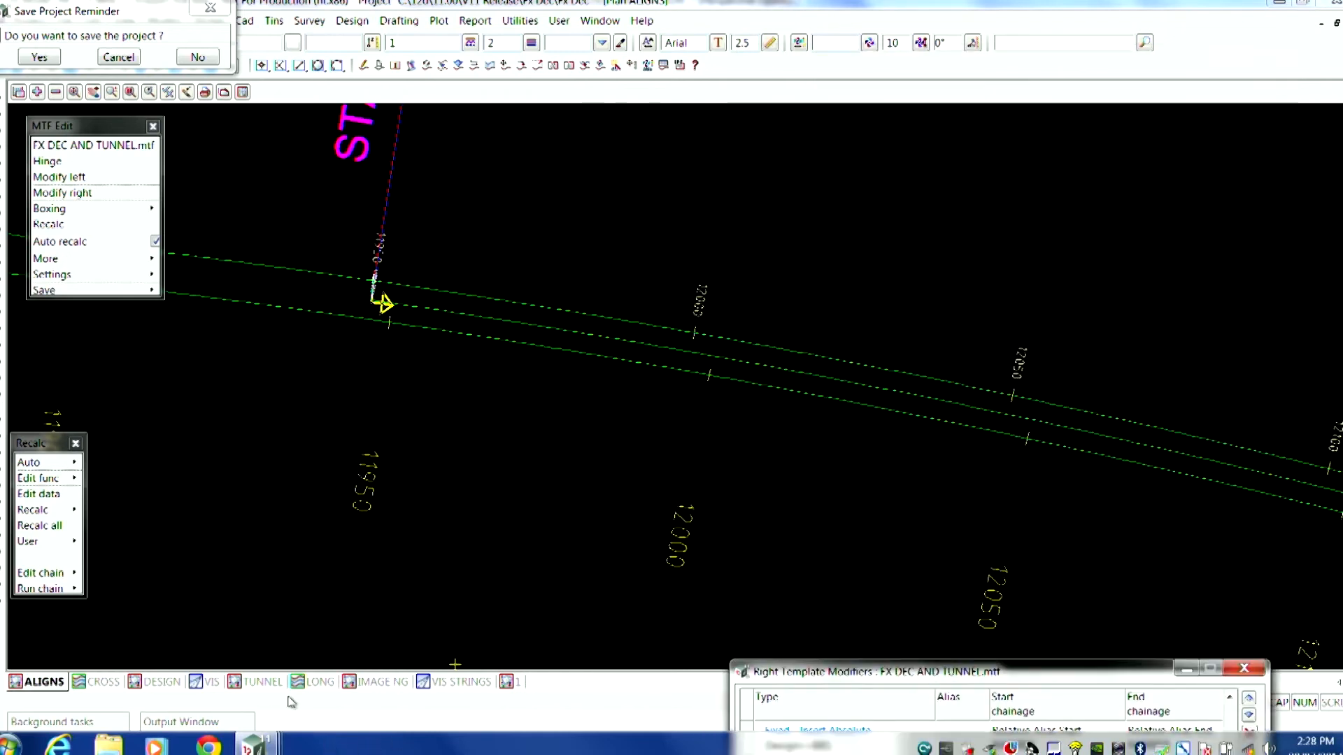
{"action": "left_click", "coordinate": [256, 682]}
{"action": "left_click", "coordinate": [352, 21]}
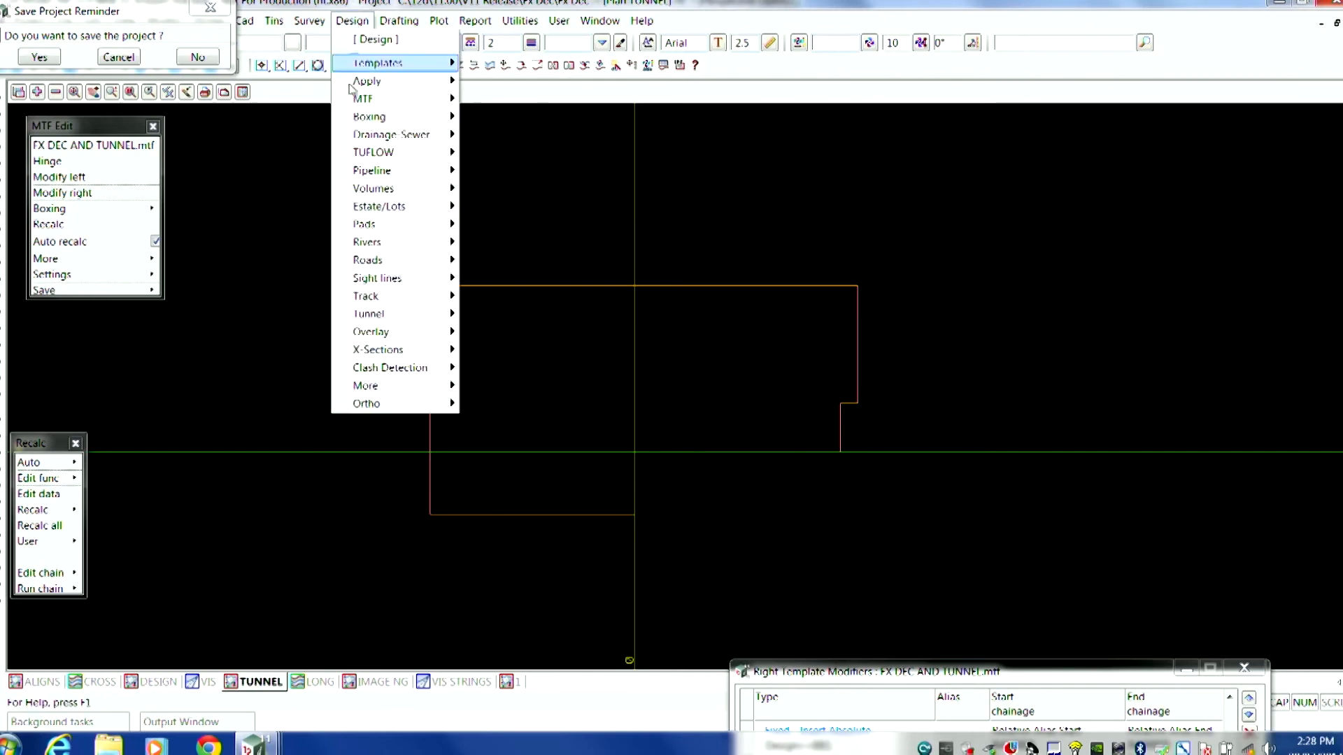
{"action": "mouse_move", "coordinate": [354, 104]}
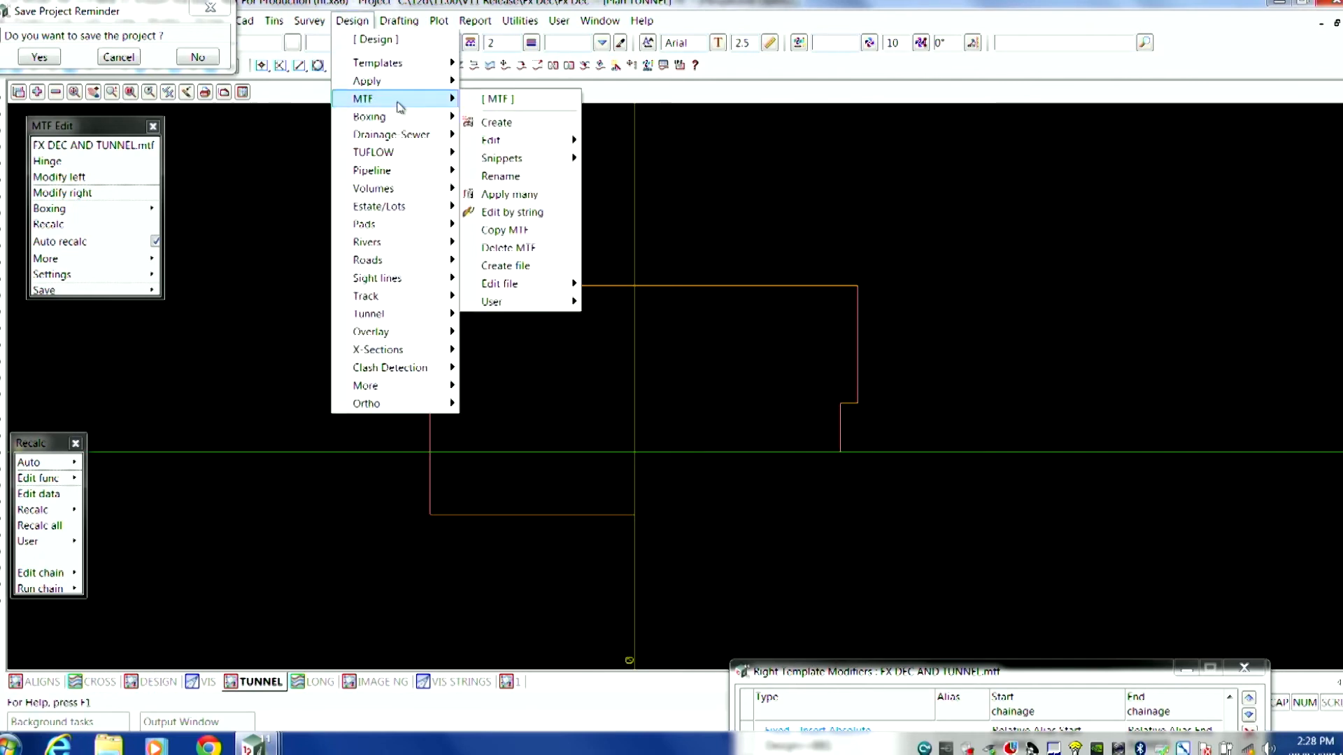
{"action": "mouse_move", "coordinate": [514, 138]}
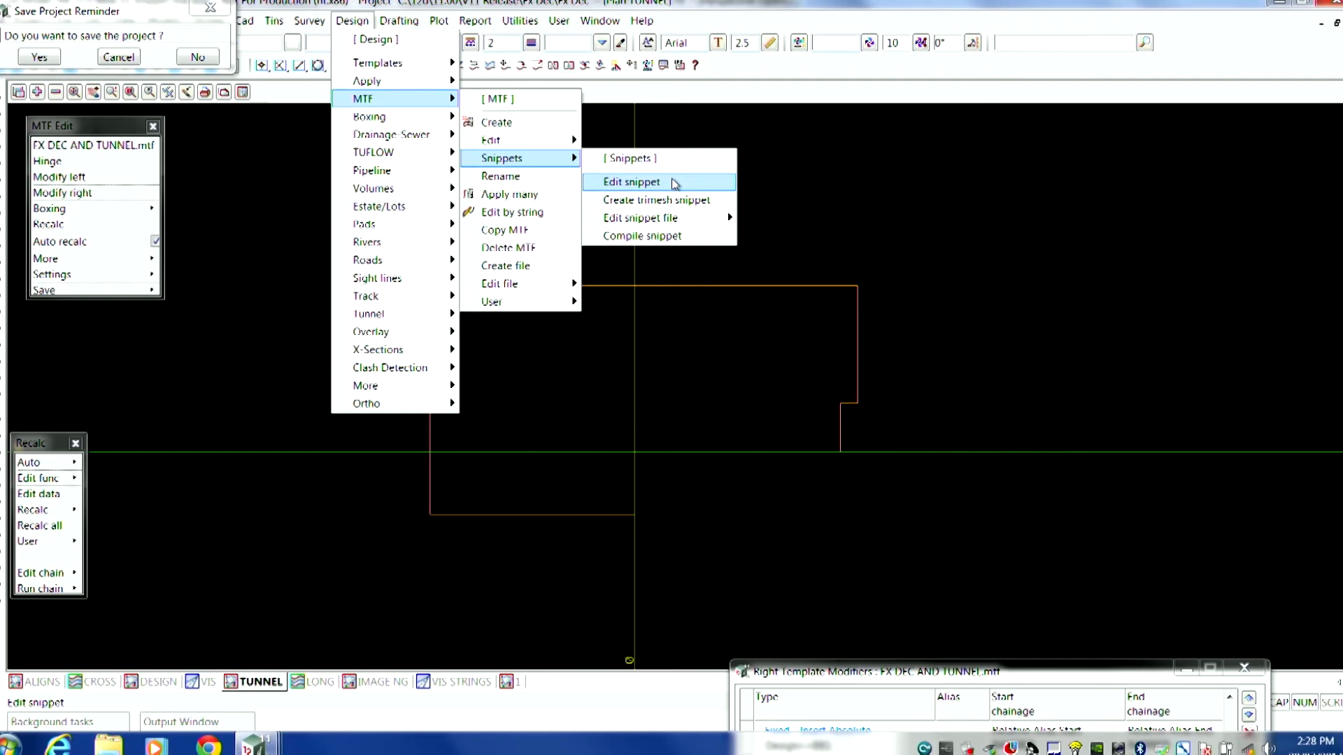
{"action": "left_click", "coordinate": [690, 201]}
{"action": "left_click_drag", "start_coordinate": [605, 315], "coordinate": [1074, 116]}
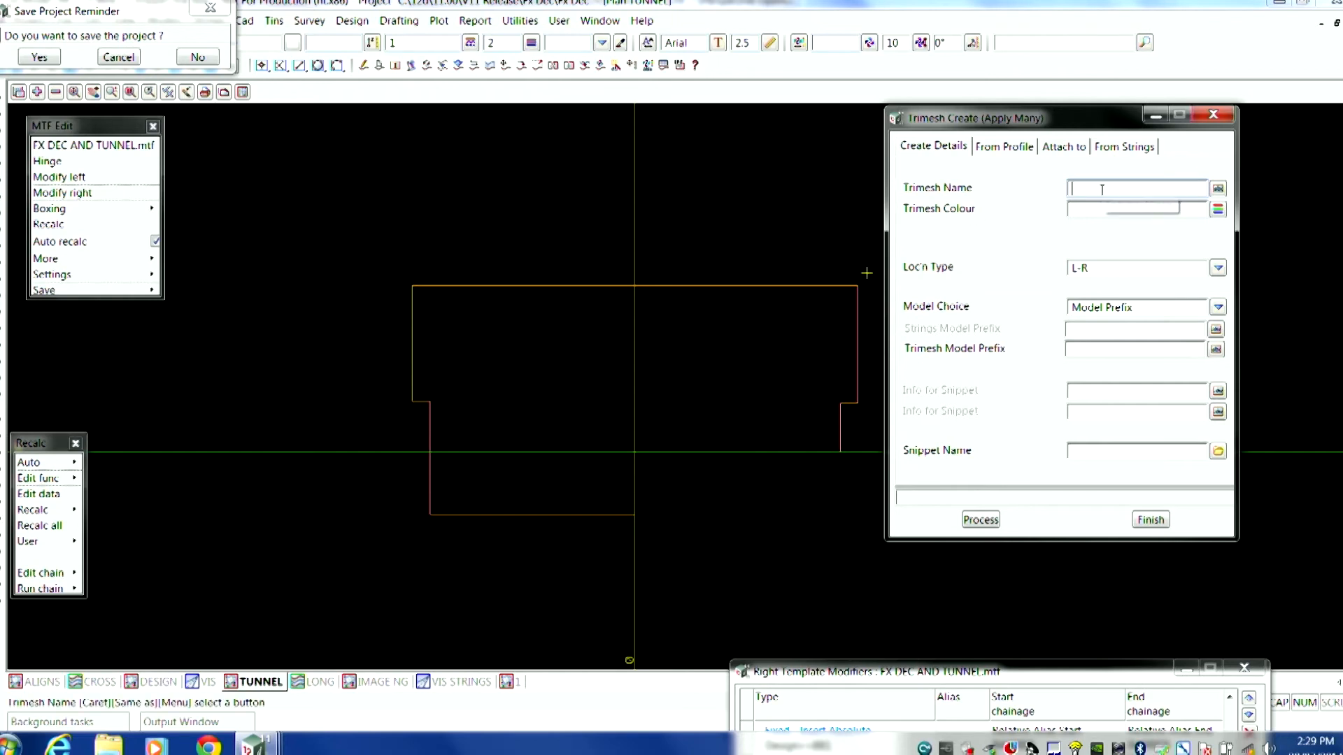
{"action": "type", "text": "TUN"}
{"action": "left_click", "coordinate": [1218, 451]}
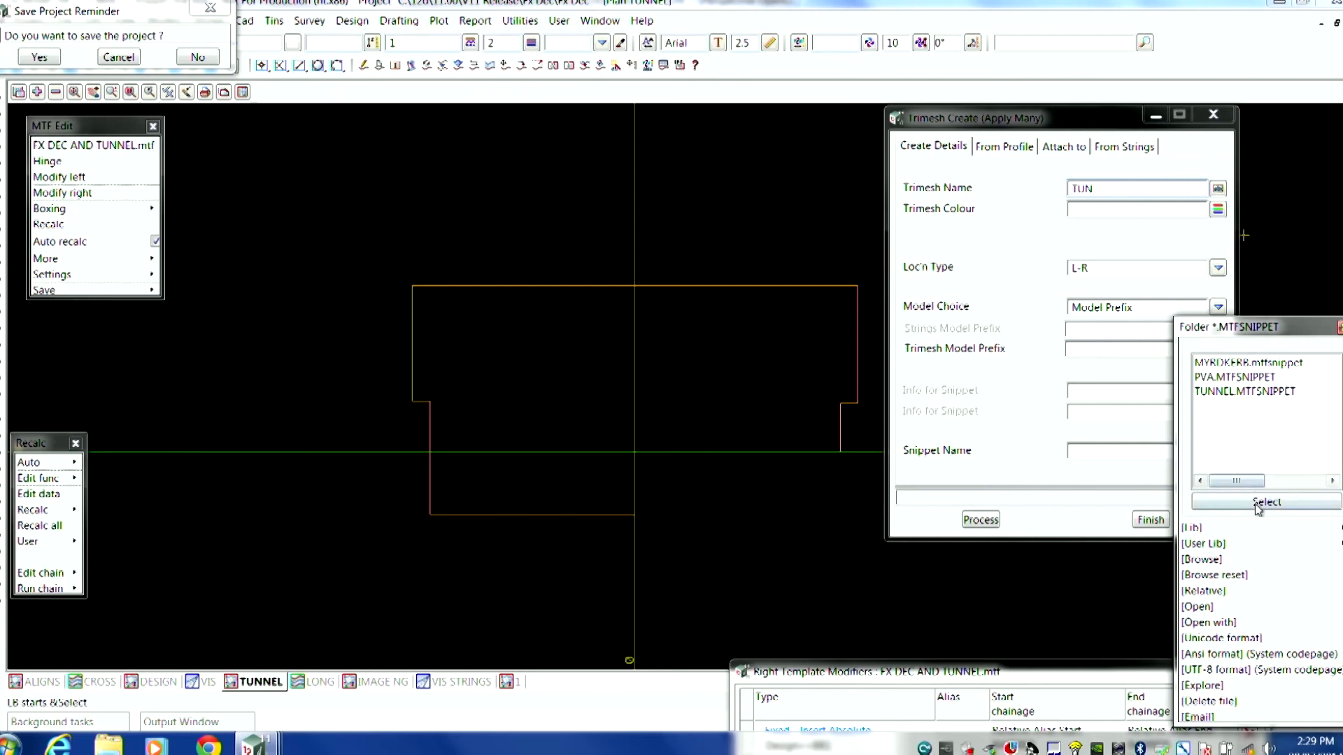
{"action": "left_click", "coordinate": [1339, 327]}
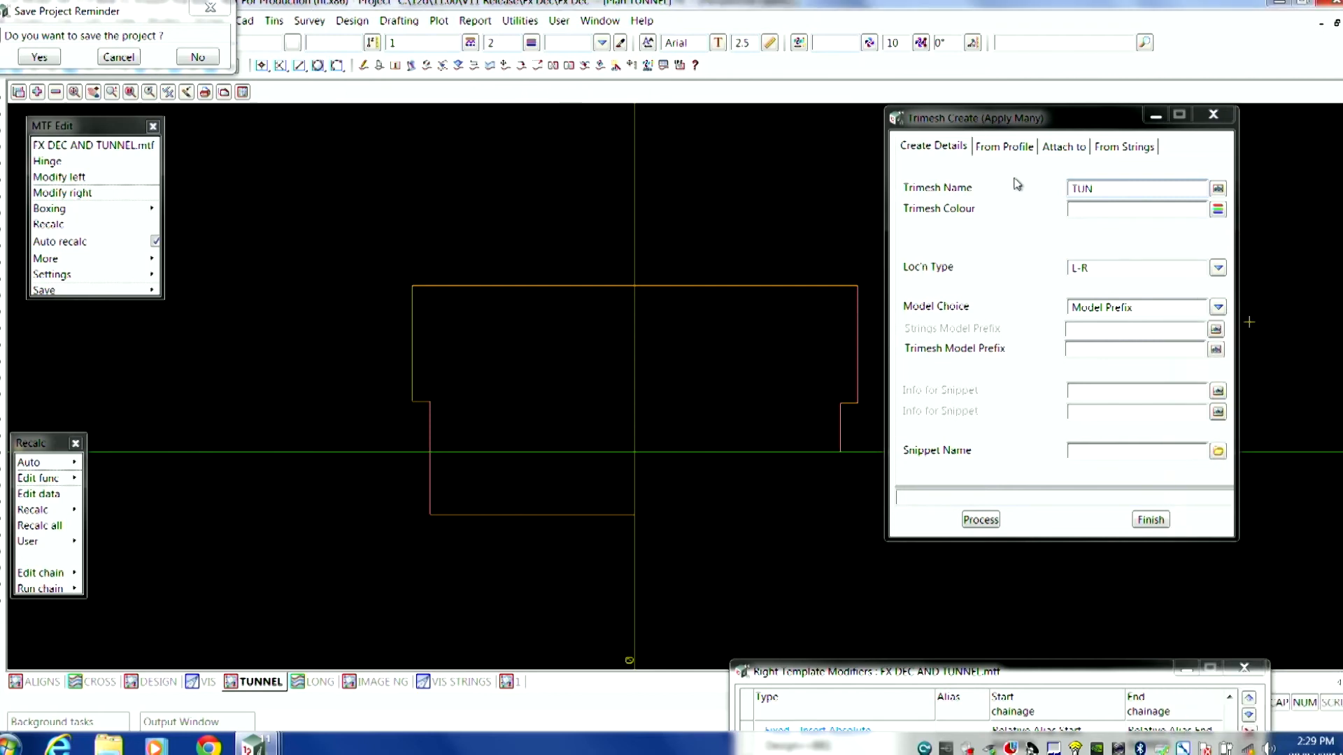
Step: Set the colour of the TUN trimesh to vis concrete1
{"action": "left_click", "coordinate": [1218, 211]}
{"action": "scroll", "coordinate": [1245, 391], "scroll_direction": "down", "scroll_amount": 6}
{"action": "scroll", "coordinate": [1311, 442], "scroll_direction": "up", "scroll_amount": 1}
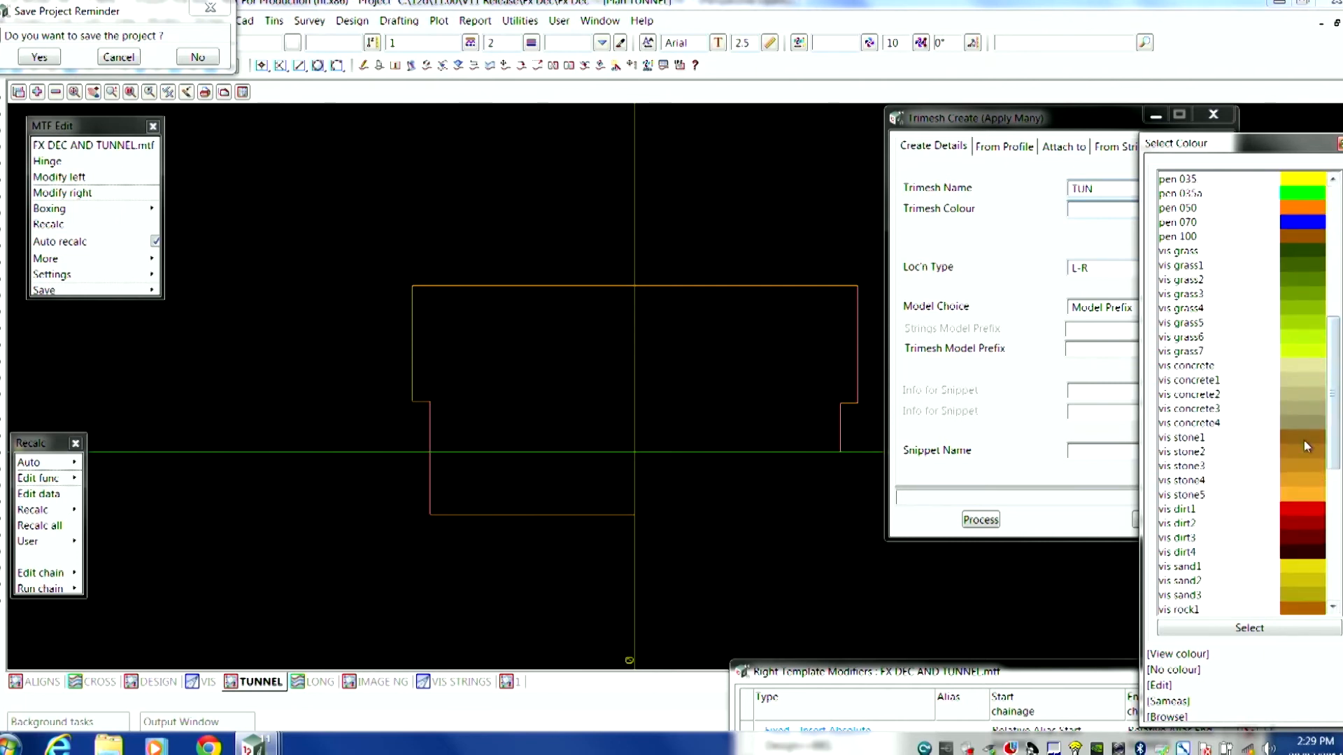
{"action": "left_click", "coordinate": [1299, 379]}
{"action": "left_click", "coordinate": [1300, 384]}
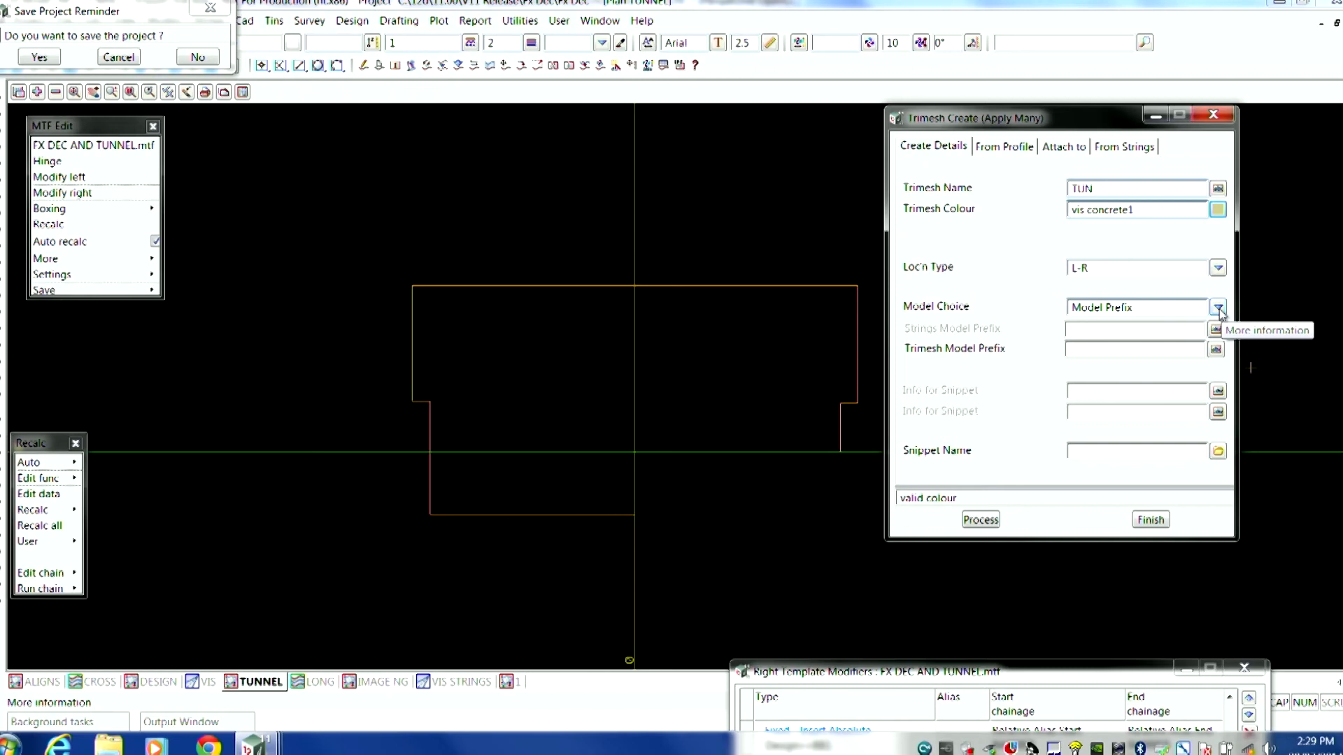
Step: Set the strings model prefix to DES MESH STR, the trimesh model prefix to DES MESH, and the snippet name to TUN
{"action": "left_click", "coordinate": [1112, 347]}
{"action": "left_click", "coordinate": [1111, 330]}
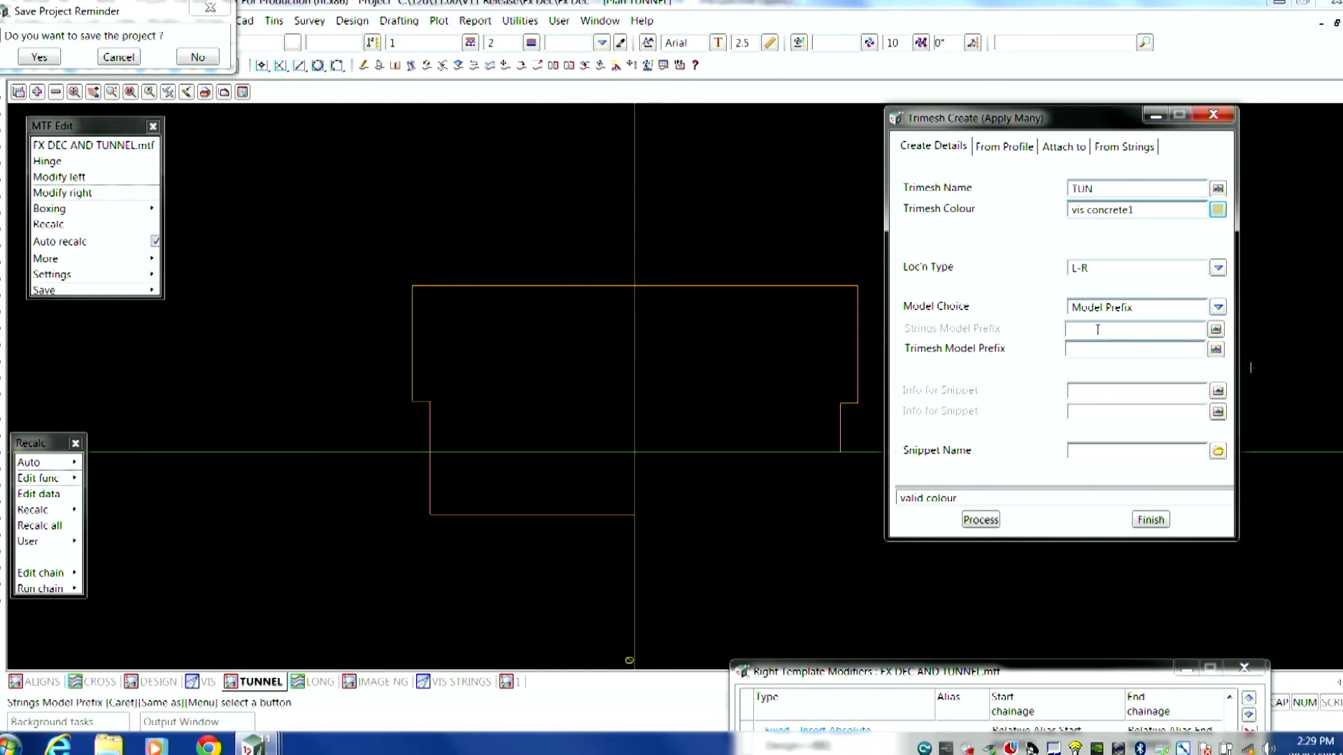
{"action": "type", "text": "DESI"}
{"action": "type", "text": " M"}
{"action": "type", "text": "ESH "}
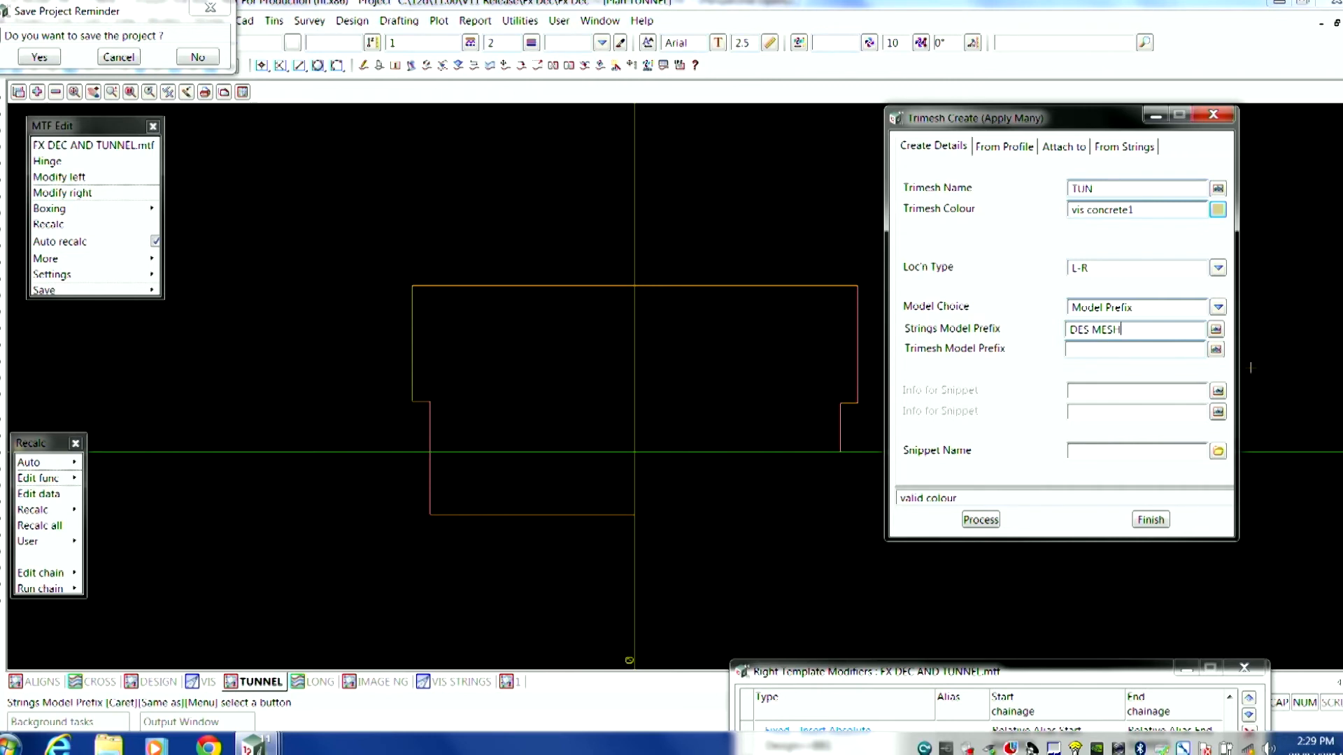
{"action": "type", "text": "STR"}
{"action": "left_click", "coordinate": [1107, 344]}
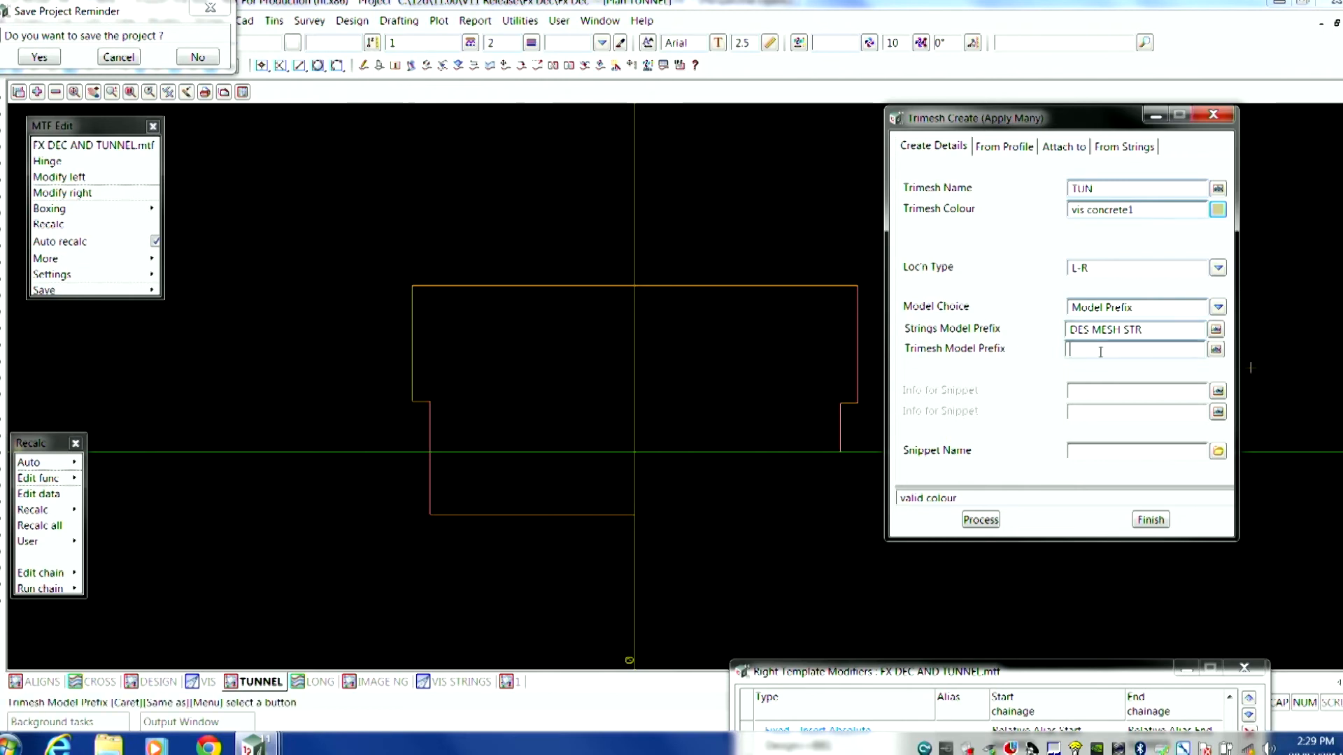
{"action": "type", "text": "DES MESH"}
{"action": "key", "text": "Tab"}
{"action": "type", "text": "TUN"}
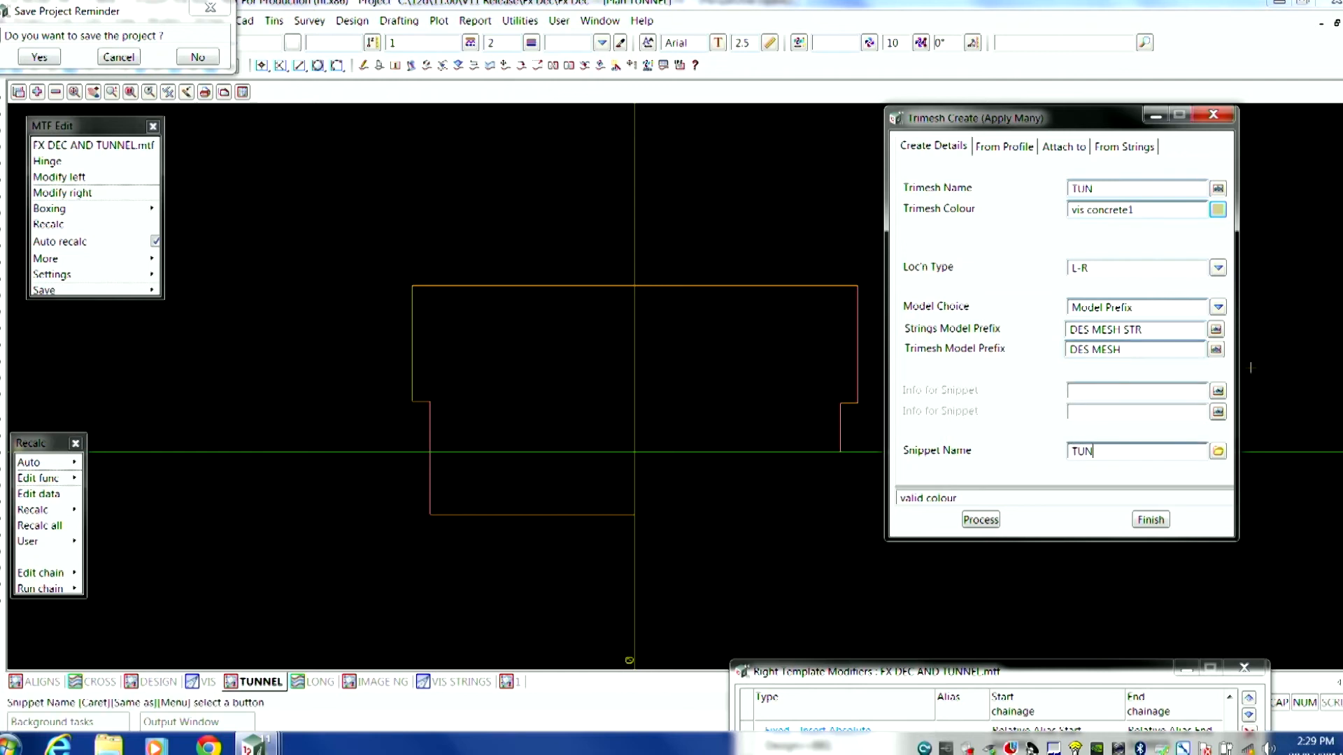
Step: Load the shape profile from the tunnel profile string, review the attachment type choices, and close the trimesh creation without processing it
{"action": "left_click", "coordinate": [1007, 146]}
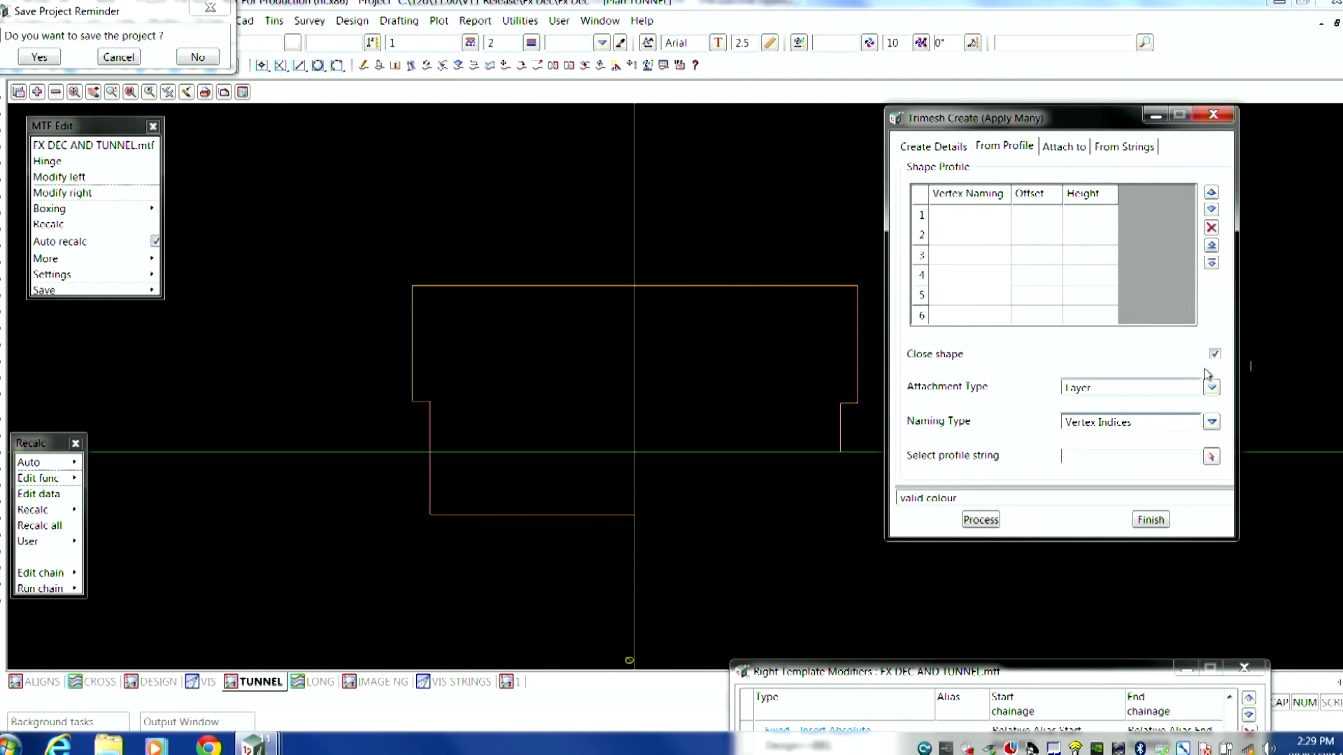
{"action": "left_click", "coordinate": [1211, 456]}
{"action": "left_click", "coordinate": [793, 286]}
{"action": "left_click", "coordinate": [794, 288]}
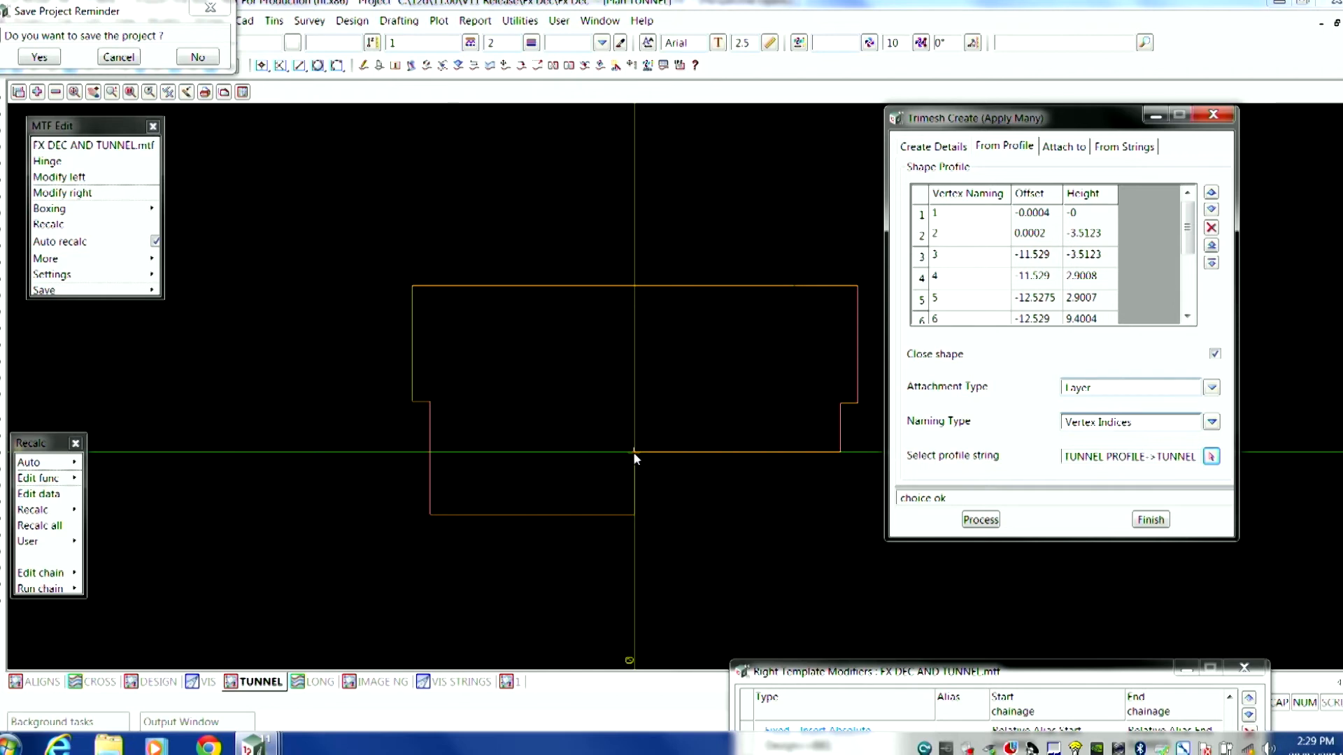
{"action": "left_click", "coordinate": [1212, 390]}
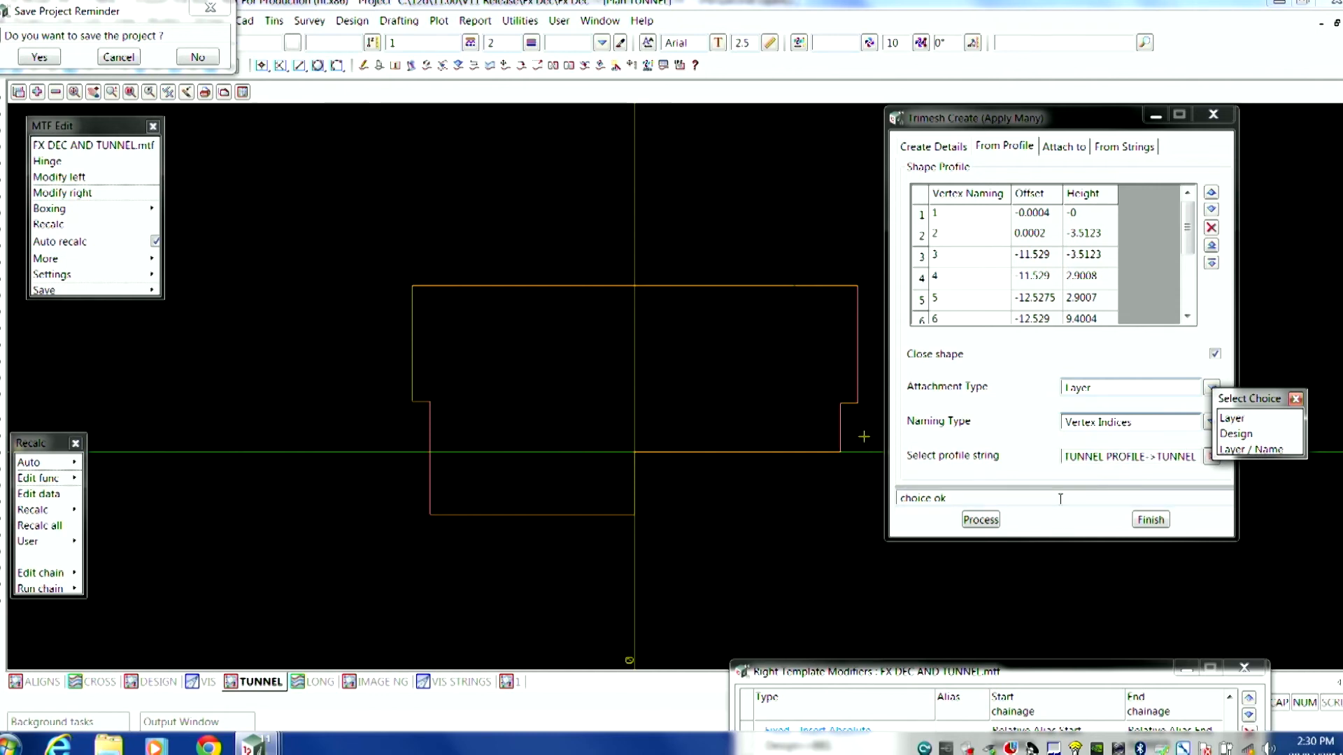
{"action": "left_click", "coordinate": [1151, 520]}
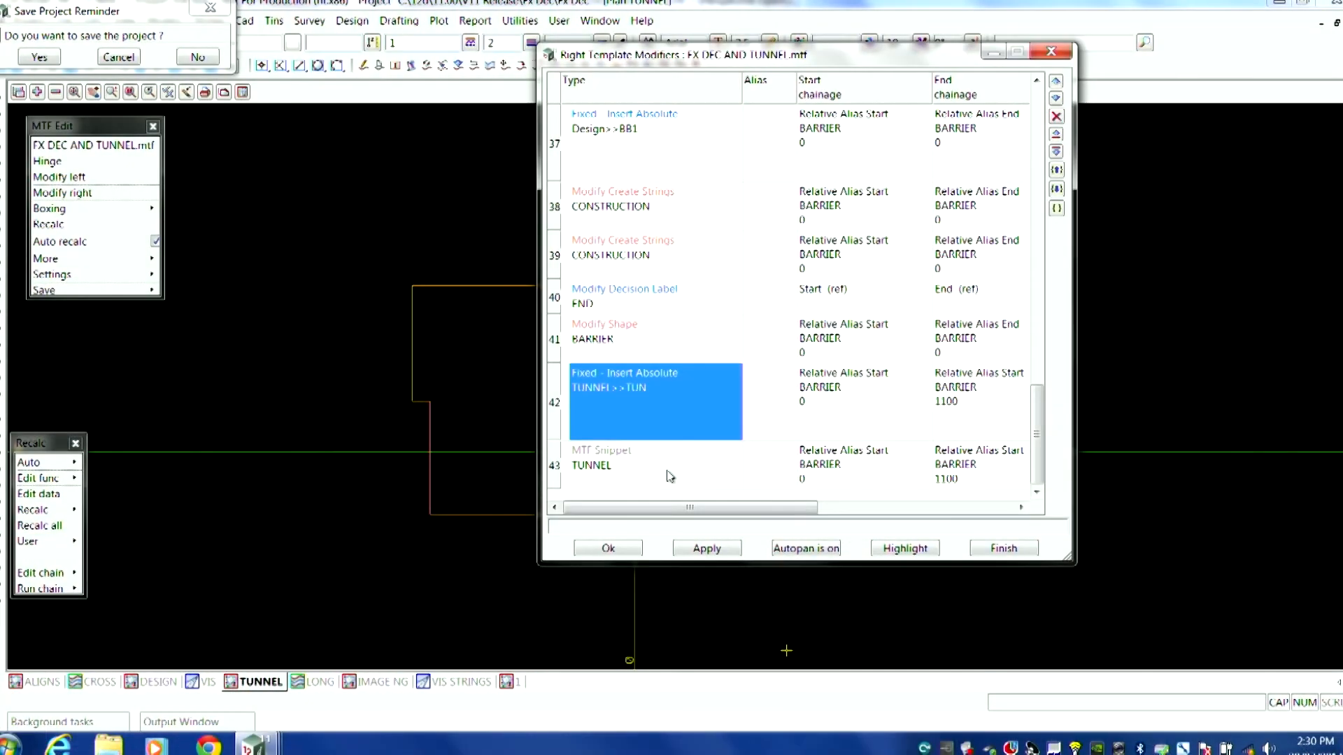
Step: Review the TUNNEL snippet modifier's chainages and attachment settings, close it unchanged, and view the tunnel in the VIS perspective view
{"action": "double_click", "coordinate": [661, 472]}
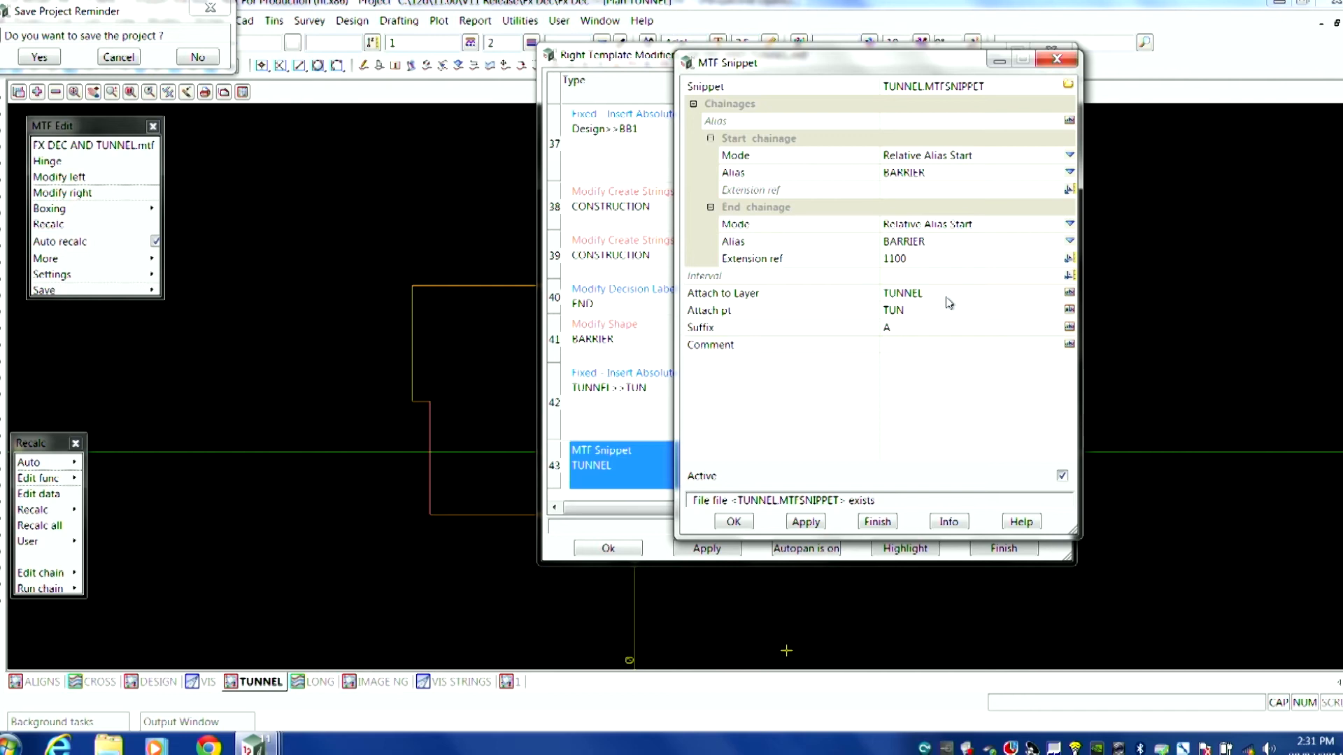
{"action": "left_click", "coordinate": [878, 523]}
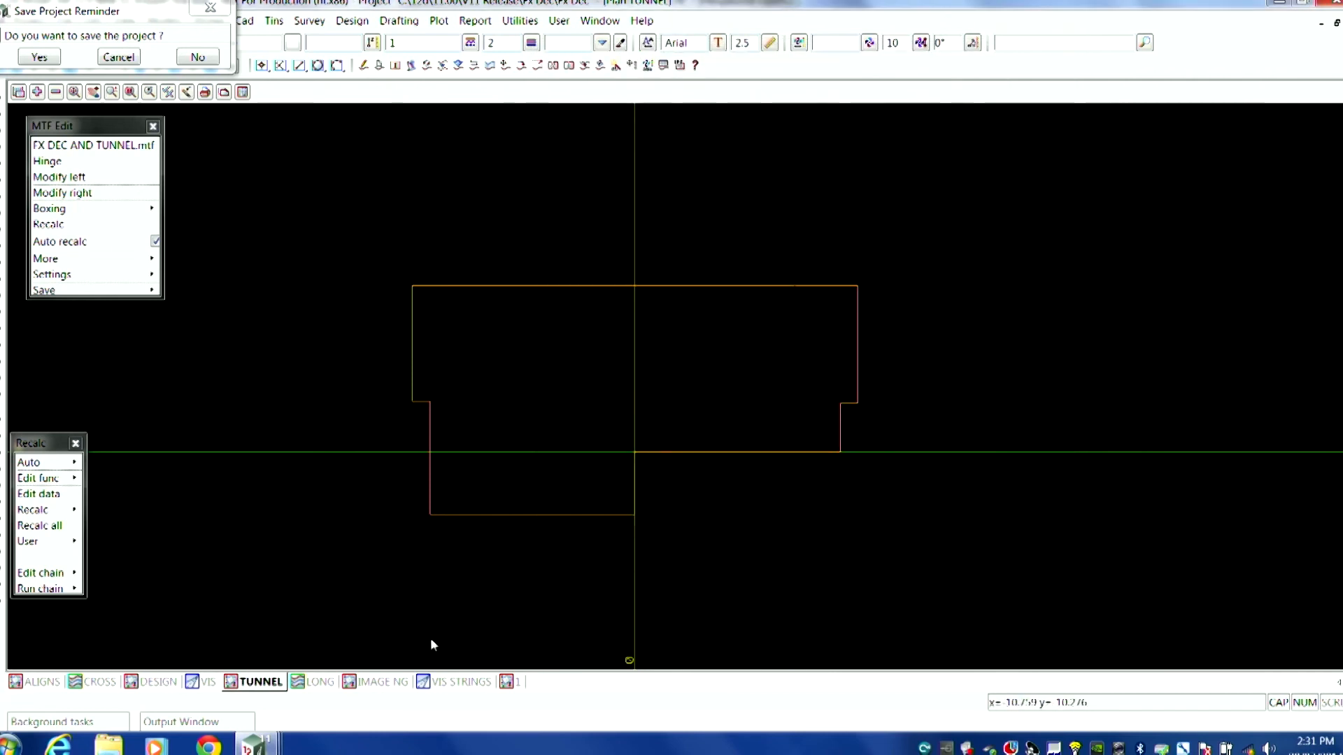
{"action": "left_click", "coordinate": [201, 683]}
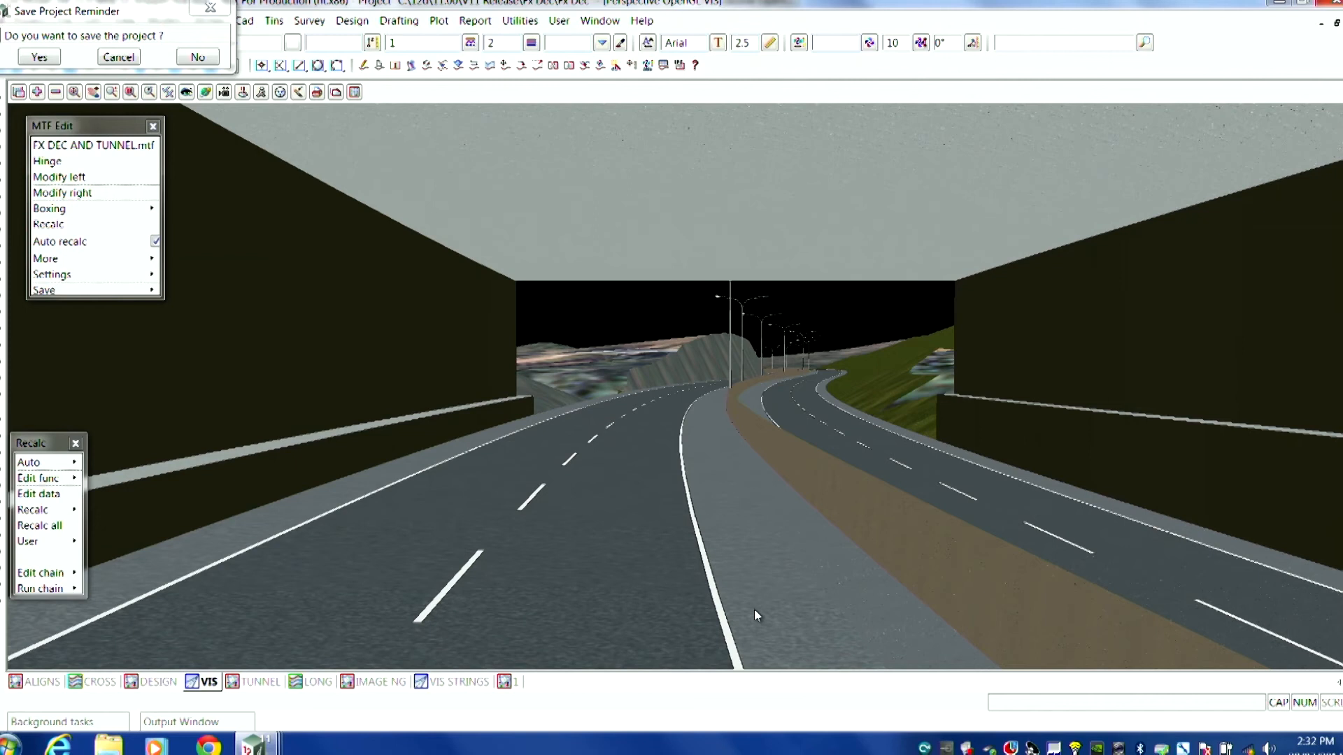
Step: Switch to the 12d Model window with the VIS FINAL view and open an enlarged left template modifiers list for AM RS2C01.mtf
{"action": "mouse_move", "coordinate": [255, 749]}
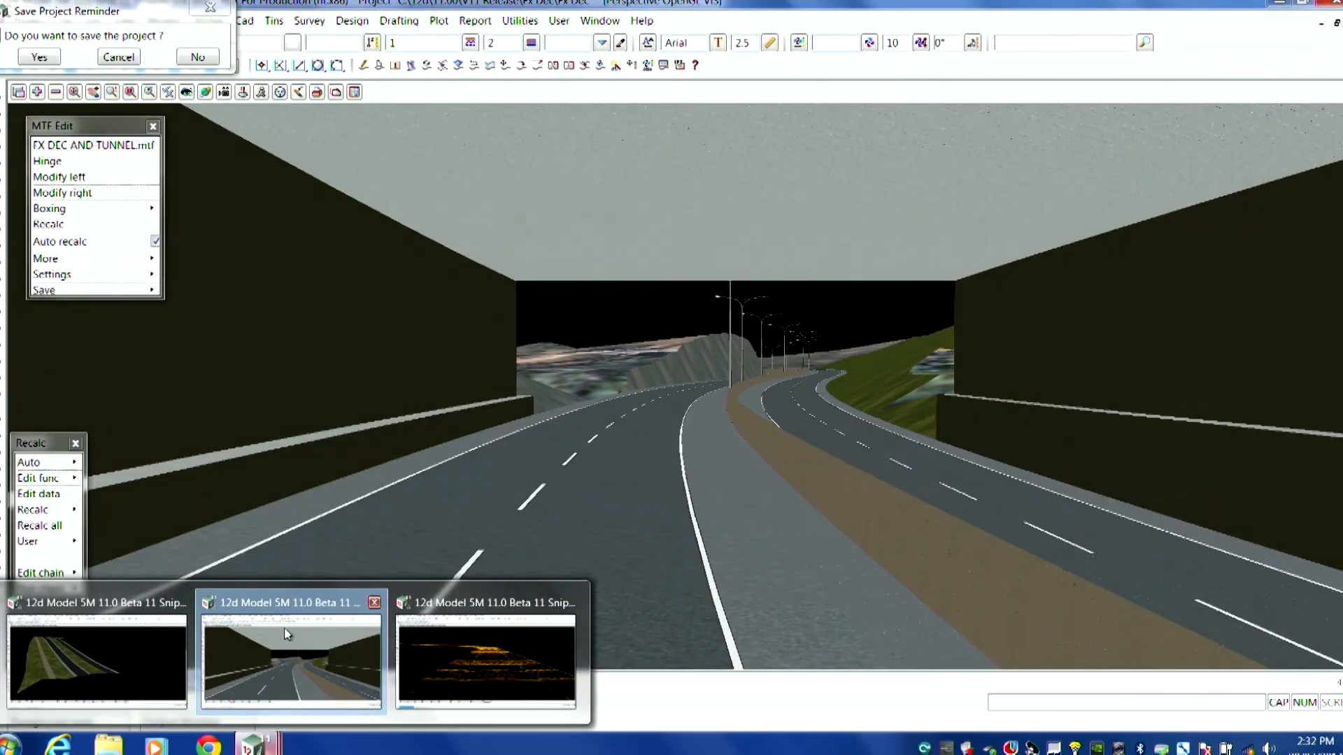
{"action": "left_click", "coordinate": [445, 606]}
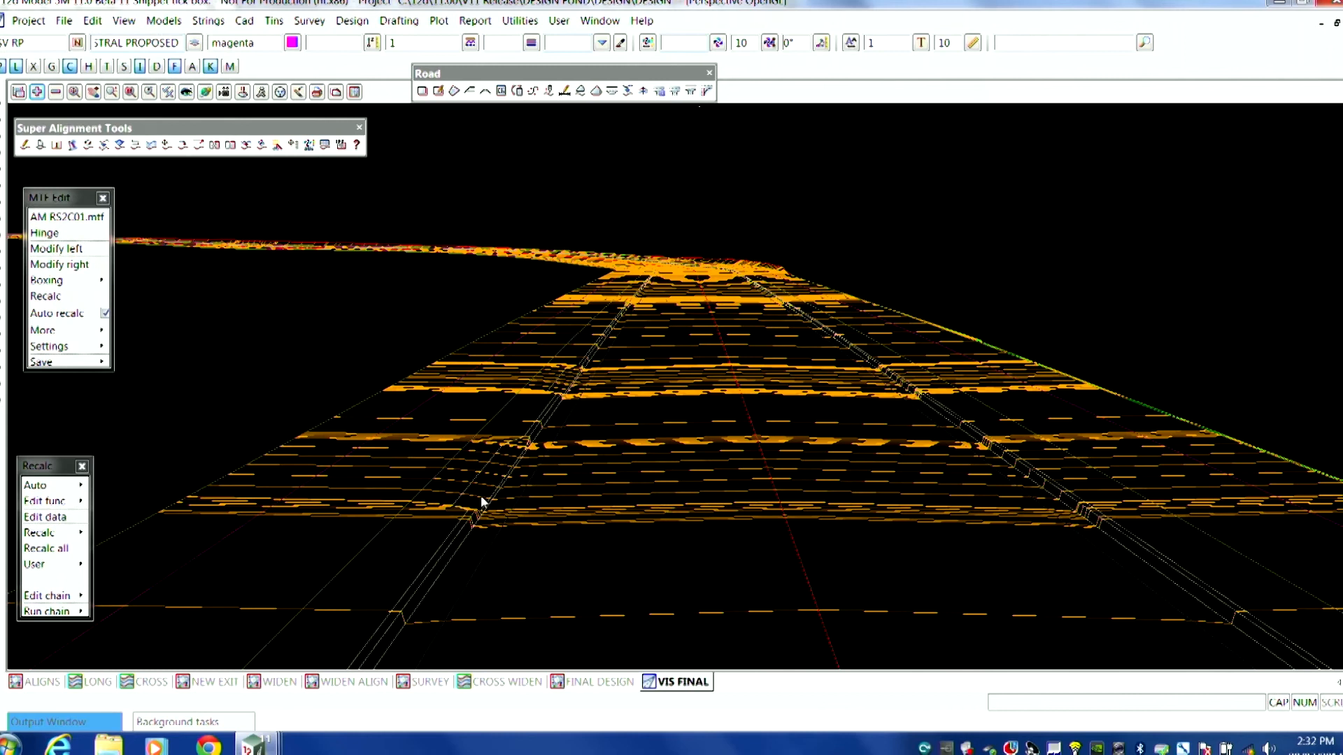
{"action": "left_click", "coordinate": [56, 248]}
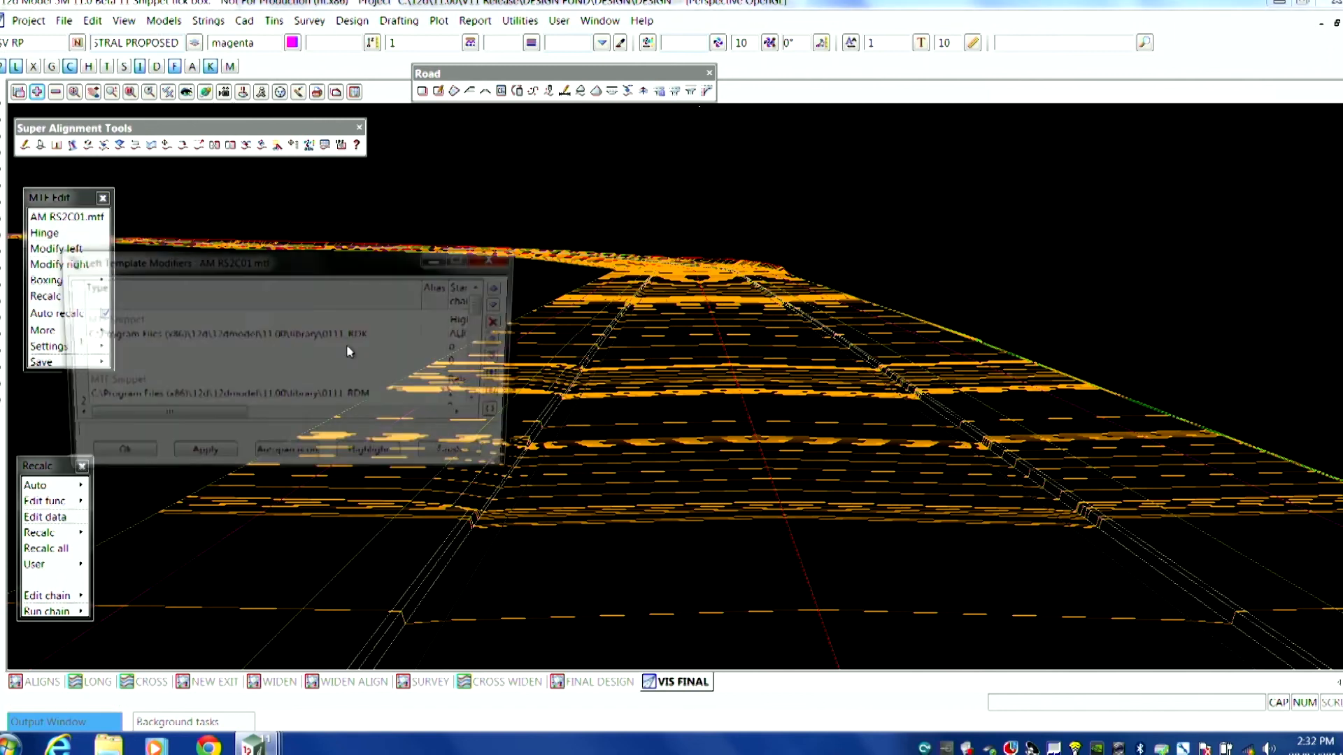
{"action": "left_click_drag", "start_coordinate": [664, 201], "coordinate": [937, 65]}
{"action": "left_click", "coordinate": [1139, 283]}
{"action": "left_click_drag", "start_coordinate": [1142, 278], "coordinate": [1307, 618]}
{"action": "scroll", "coordinate": [1275, 481], "scroll_direction": "down", "scroll_amount": 1}
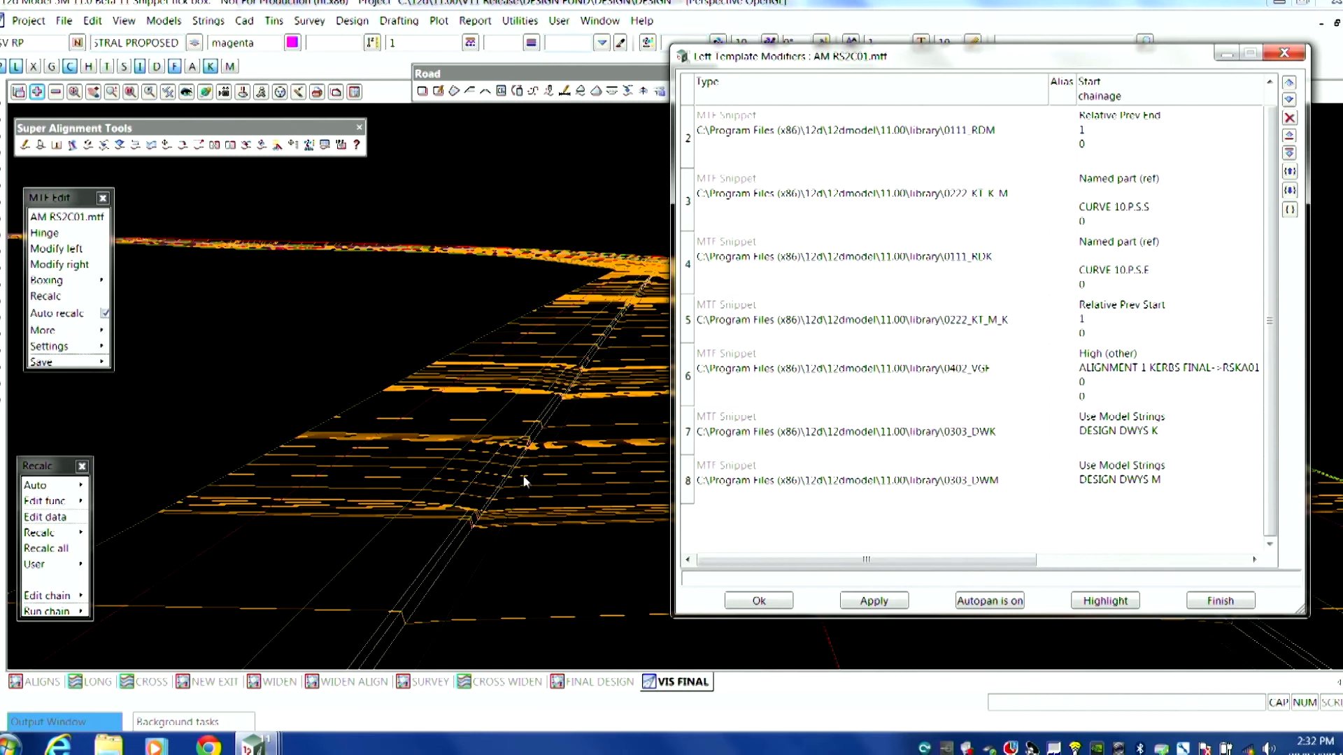
Step: Add an MTF Snippet modifier after the last 0303_DWM modifier in the left template modifiers
{"action": "left_click", "coordinate": [688, 495]}
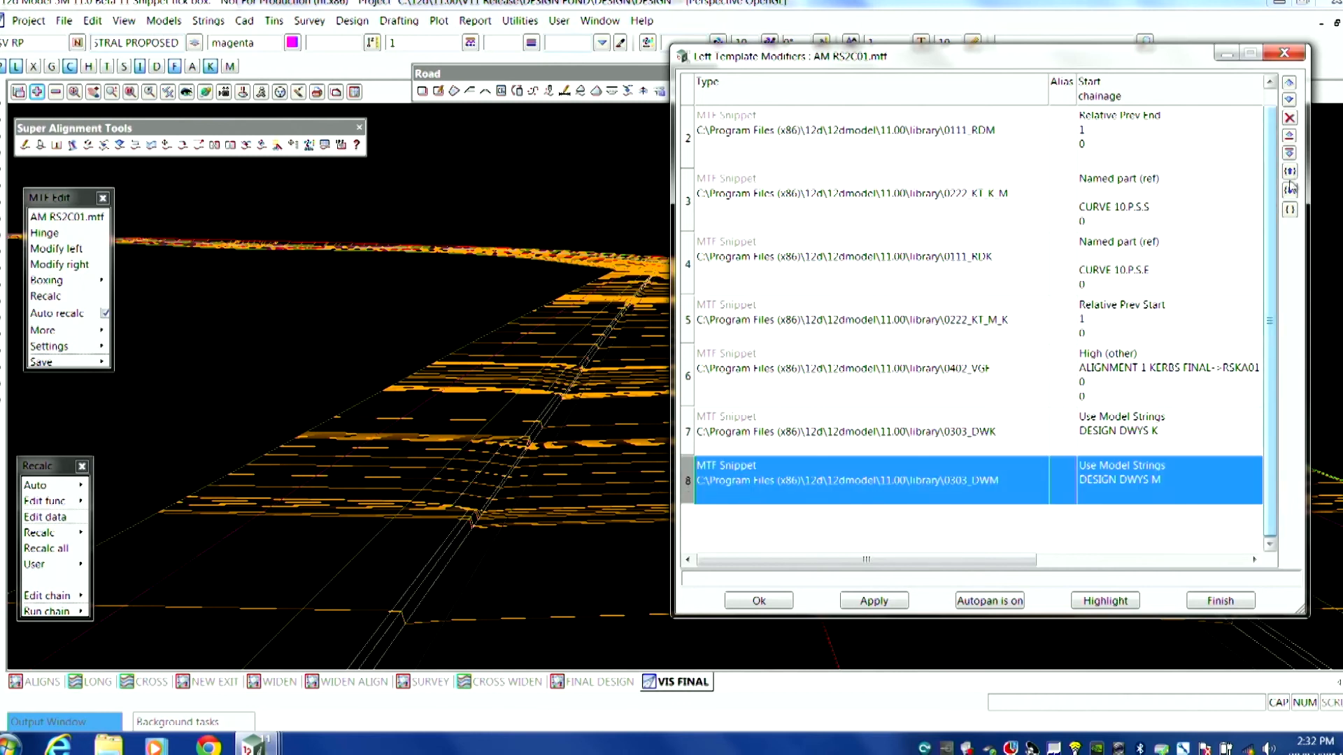
{"action": "left_click", "coordinate": [1289, 153]}
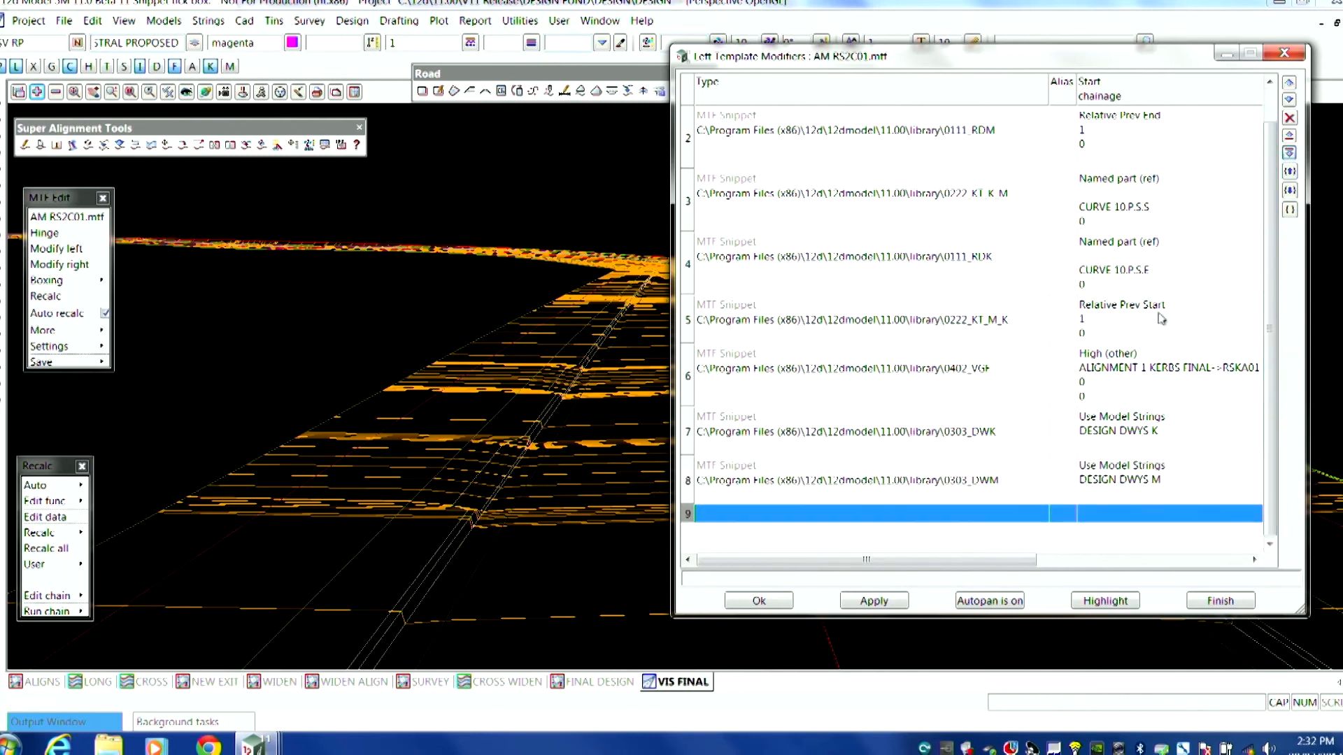
{"action": "left_click", "coordinate": [784, 519]}
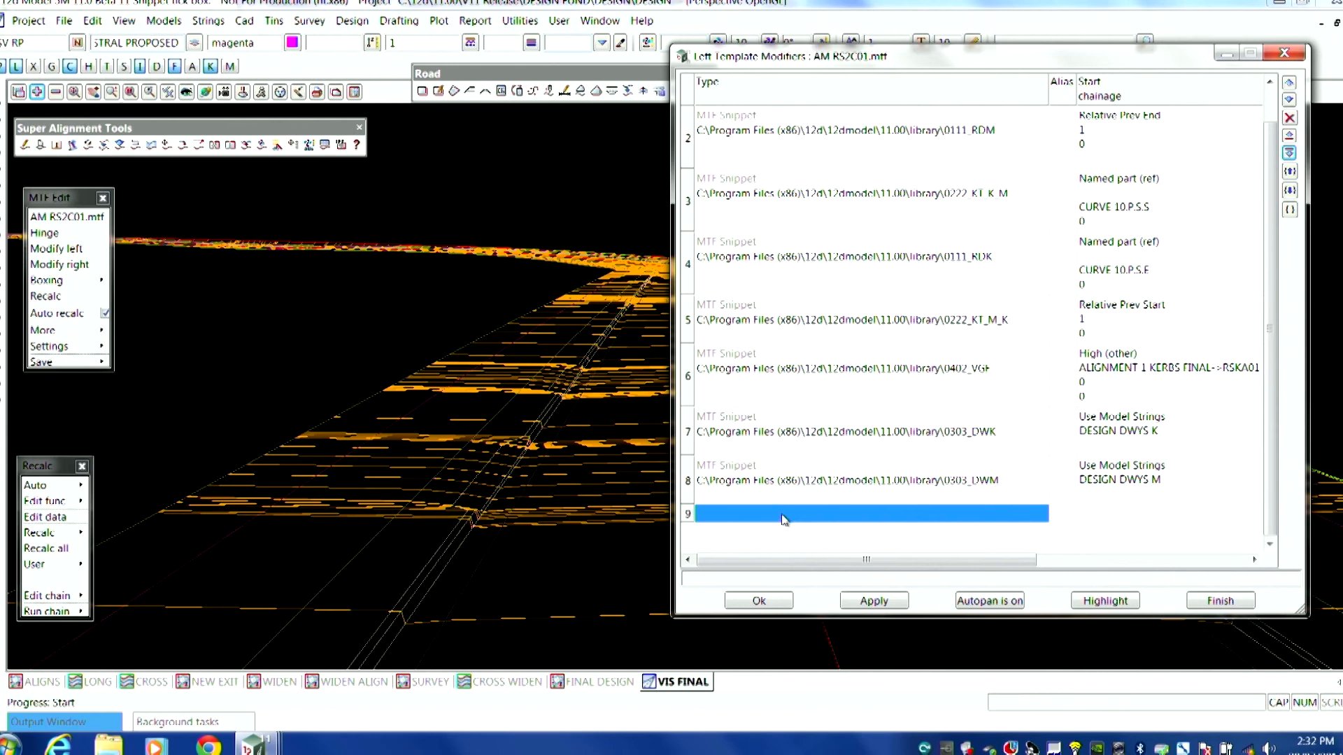
{"action": "right_click", "coordinate": [783, 519]}
{"action": "left_click", "coordinate": [818, 593]}
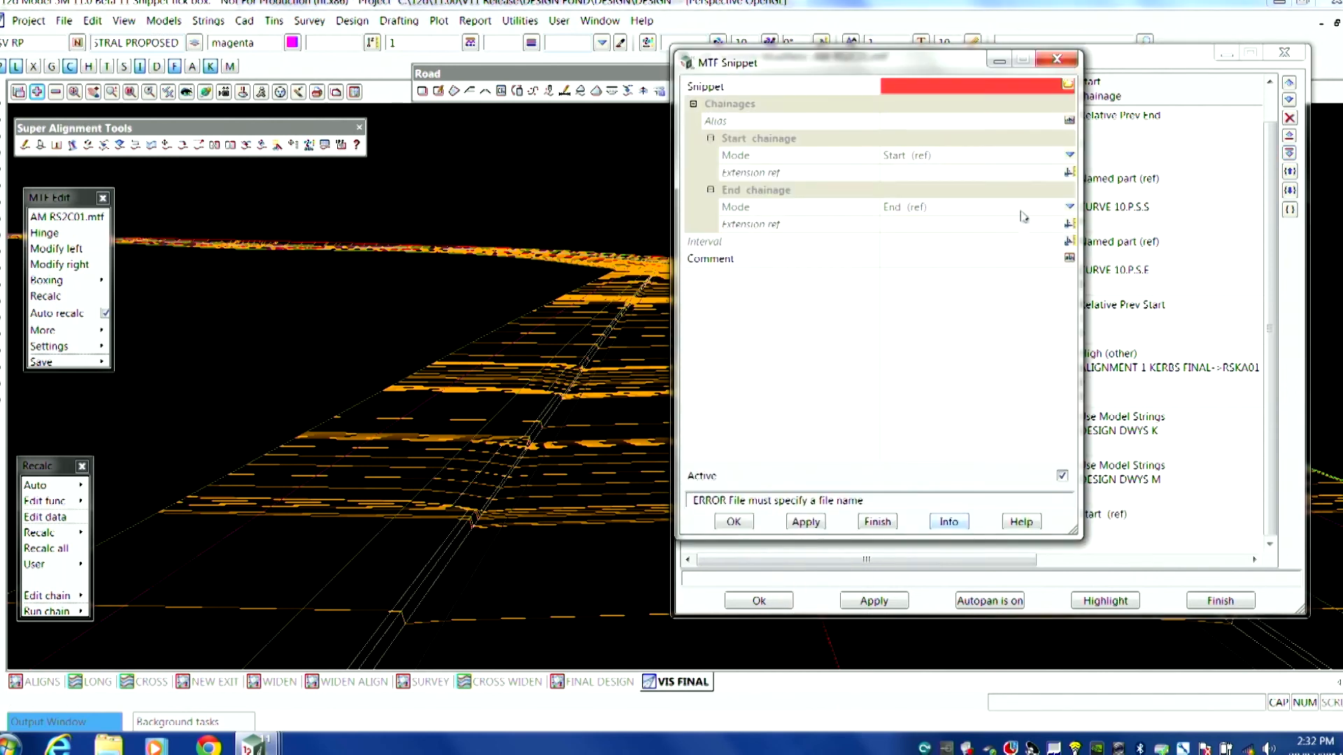
Step: Assign the library file AC0.MTFSNIPPET to the new snippet modifier, keeping its default trimesh name, colour and depth
{"action": "left_click", "coordinate": [1067, 85]}
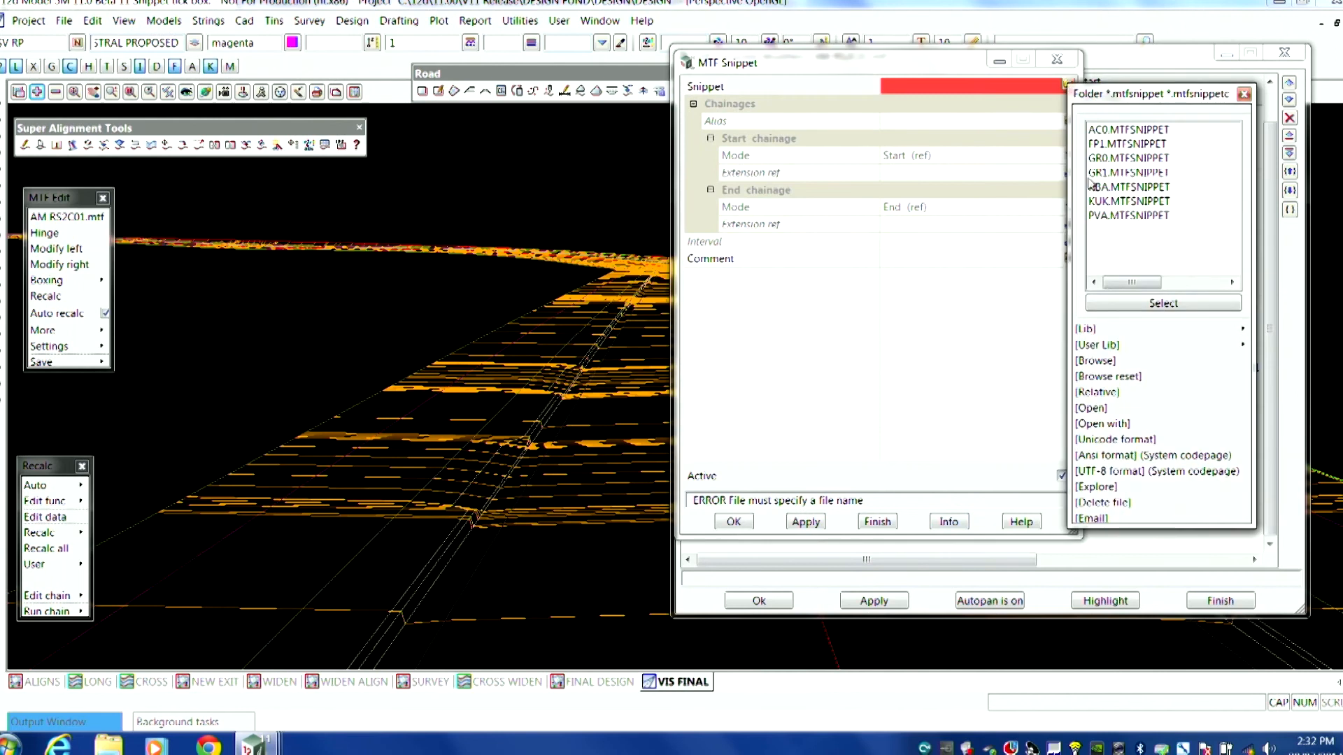
{"action": "left_click", "coordinate": [1226, 329]}
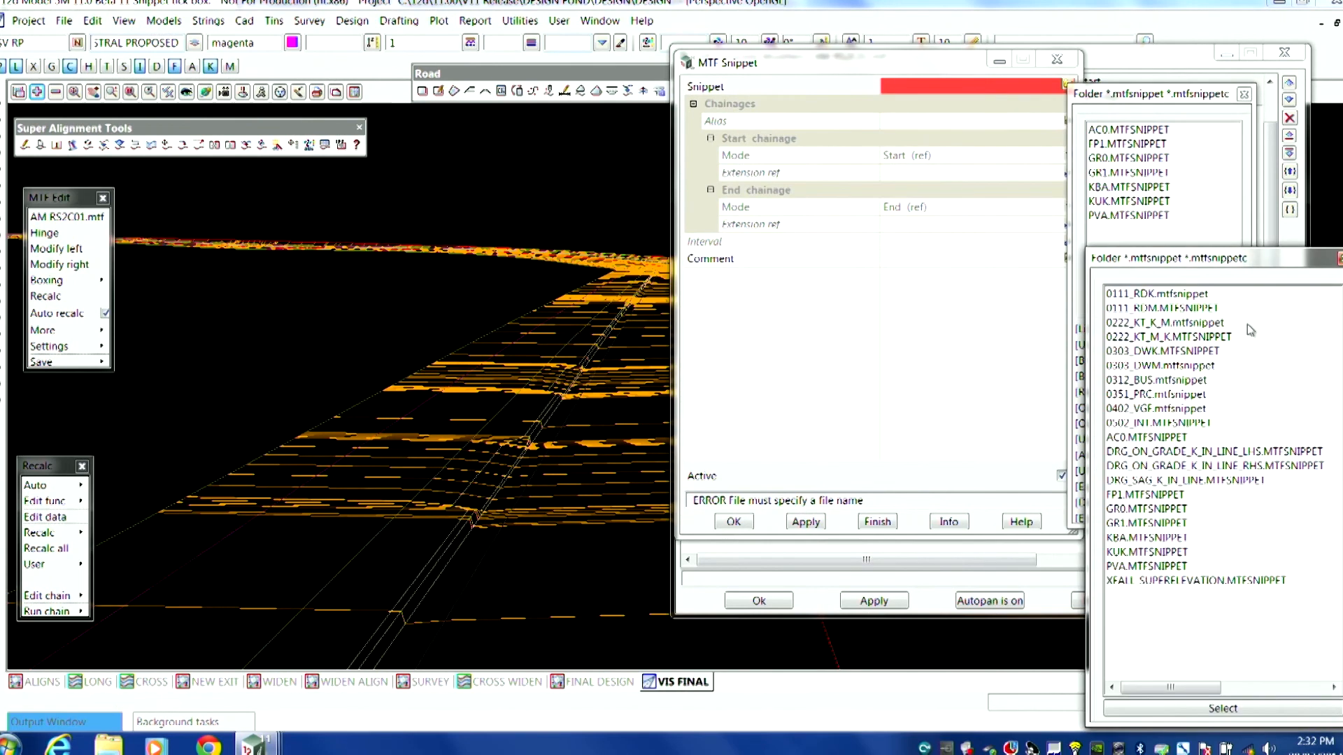
{"action": "left_click", "coordinate": [1140, 438]}
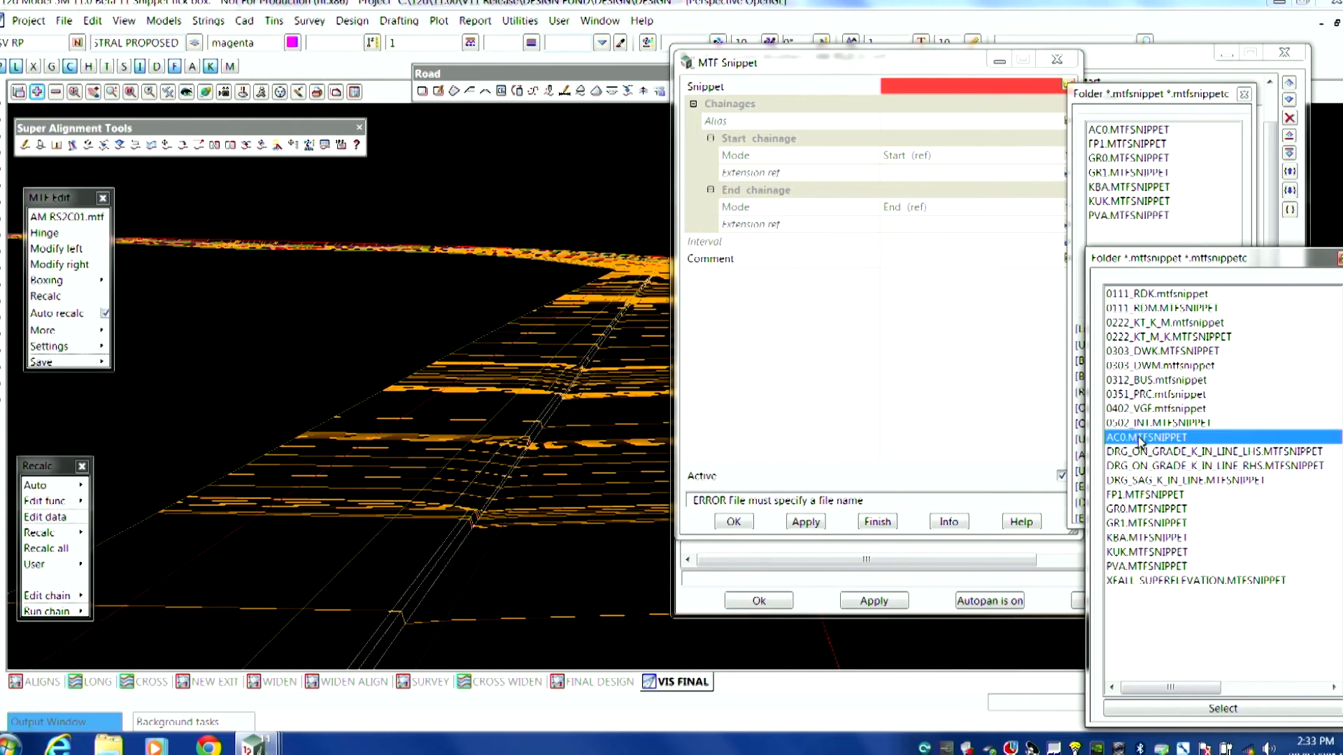
{"action": "double_click", "coordinate": [1140, 437]}
{"action": "left_click", "coordinate": [878, 522]}
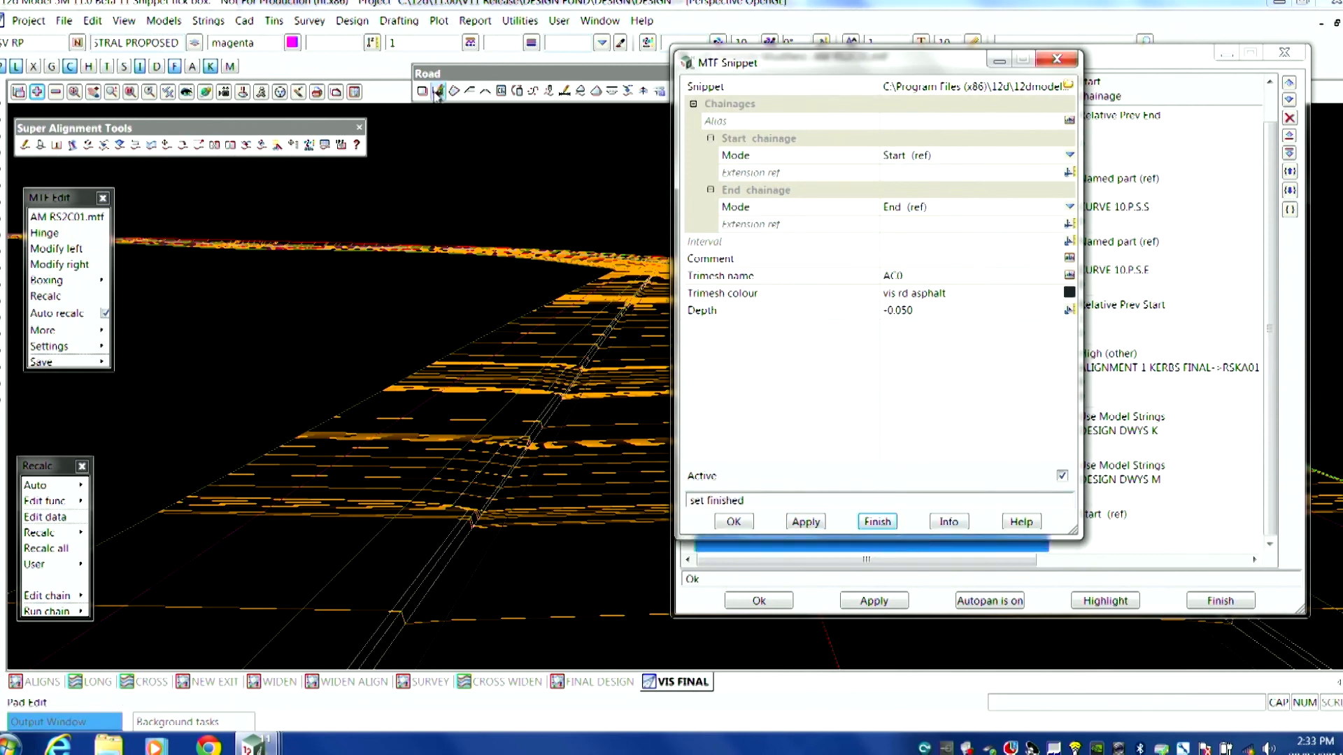
Step: Open the list of models to add to the VIS FINAL view and apply the AC0 snippet modifier to the template
{"action": "left_click", "coordinate": [38, 93]}
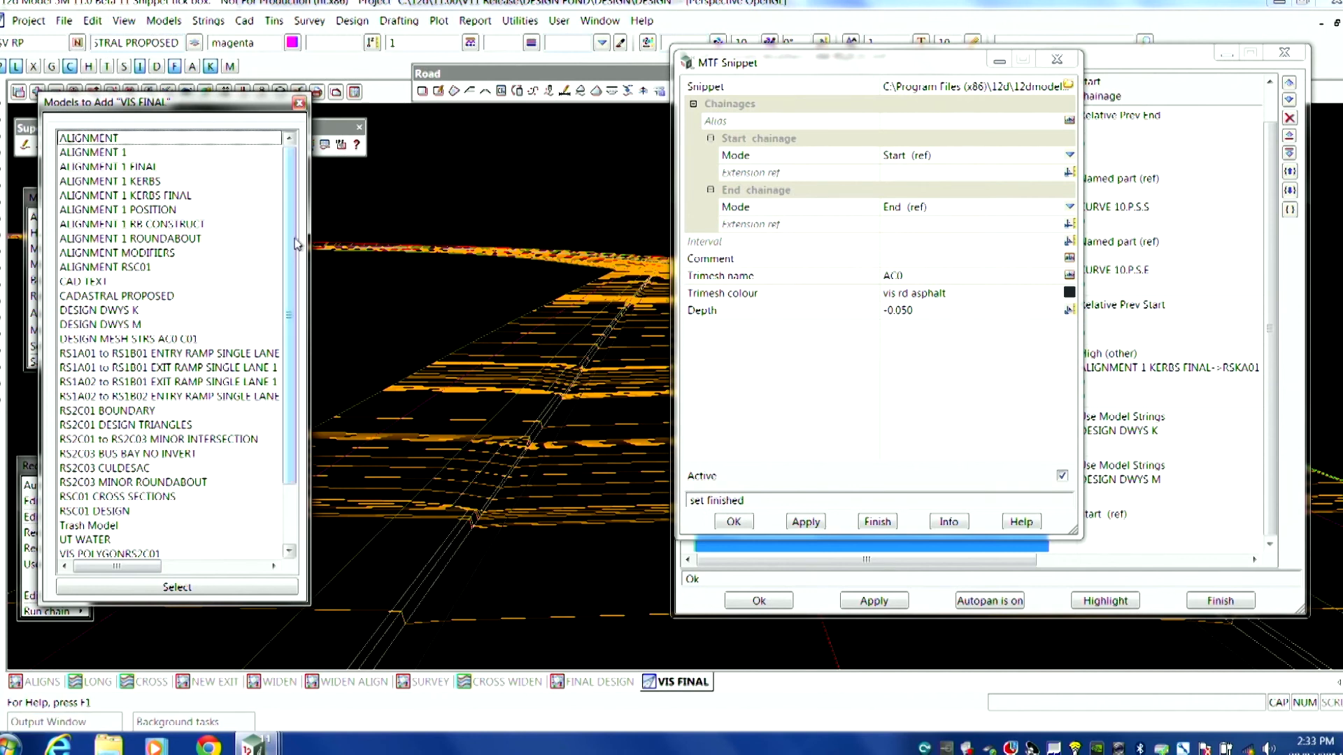
{"action": "left_click", "coordinate": [804, 522]}
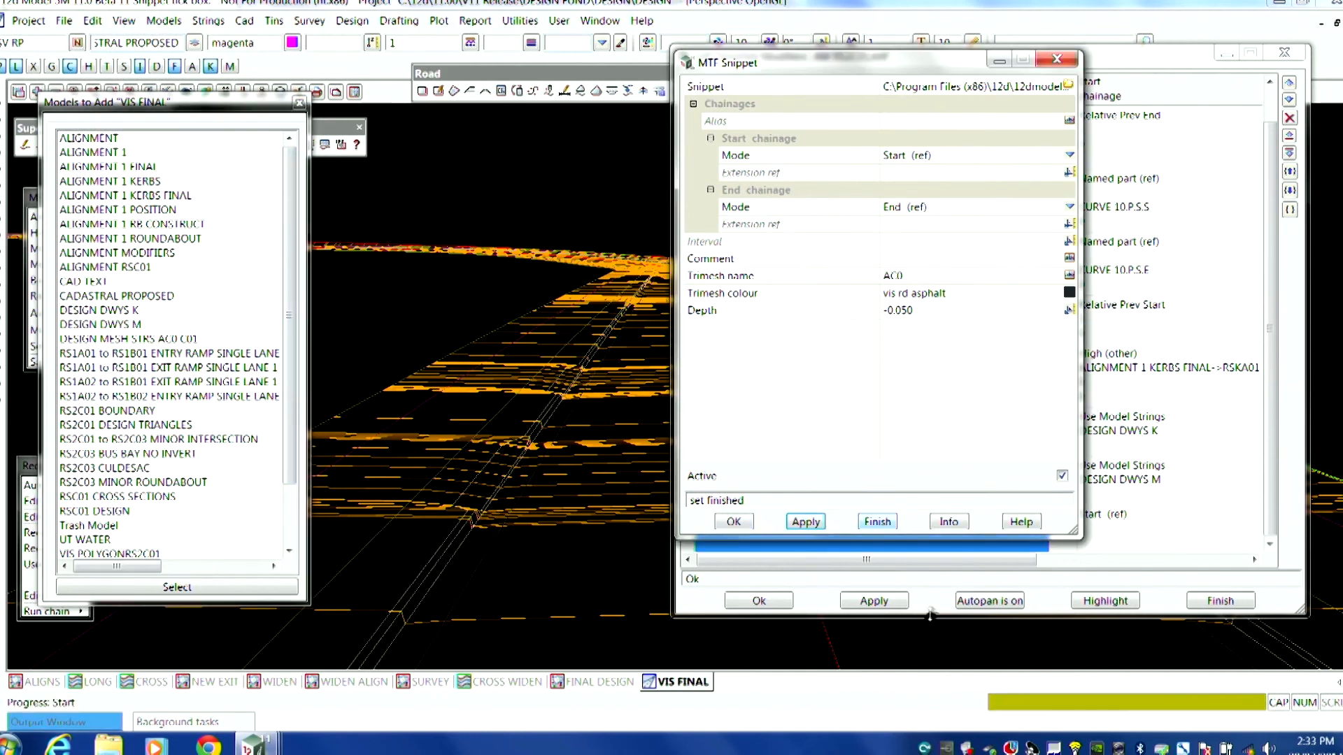
{"action": "left_click", "coordinate": [747, 523]}
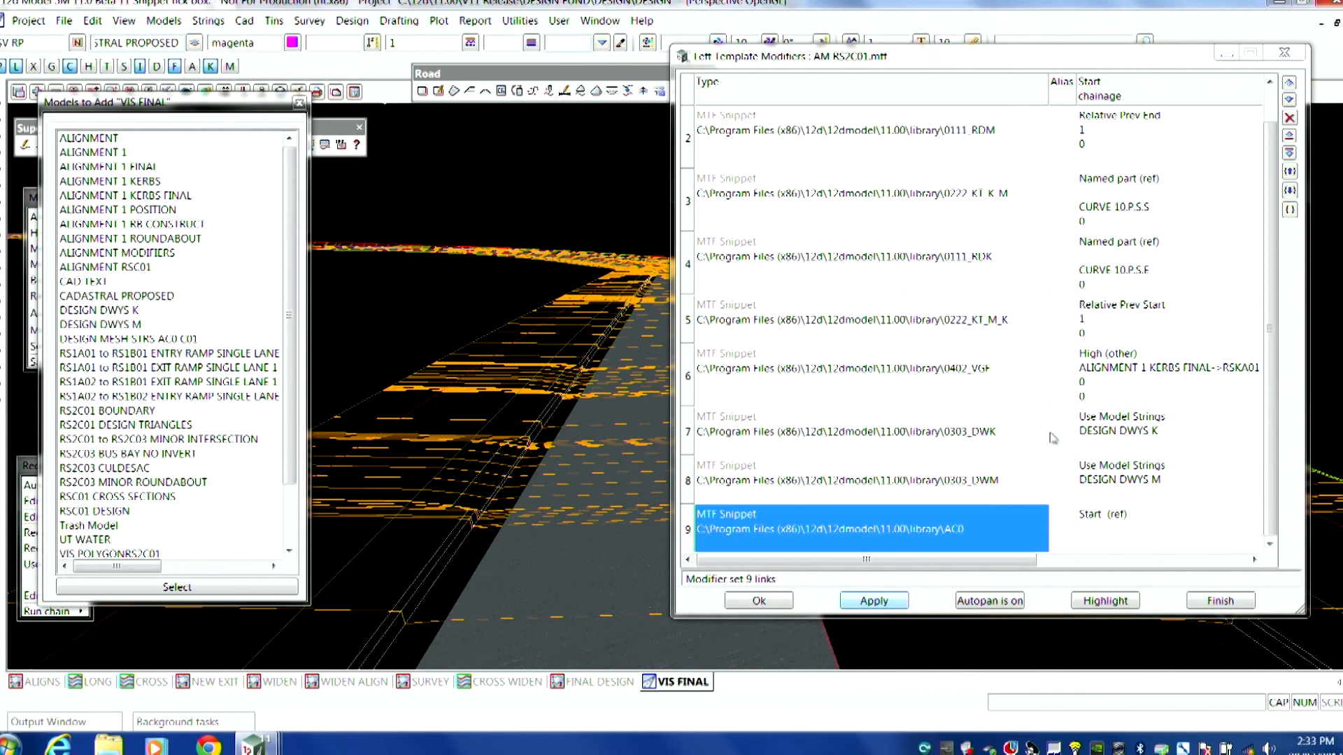
Step: Add an MTF Snippet modifier after the AC0 snippet in the left template modifiers of AM RS2C01.mtf
{"action": "left_click_drag", "start_coordinate": [1014, 55], "coordinate": [1246, 75]}
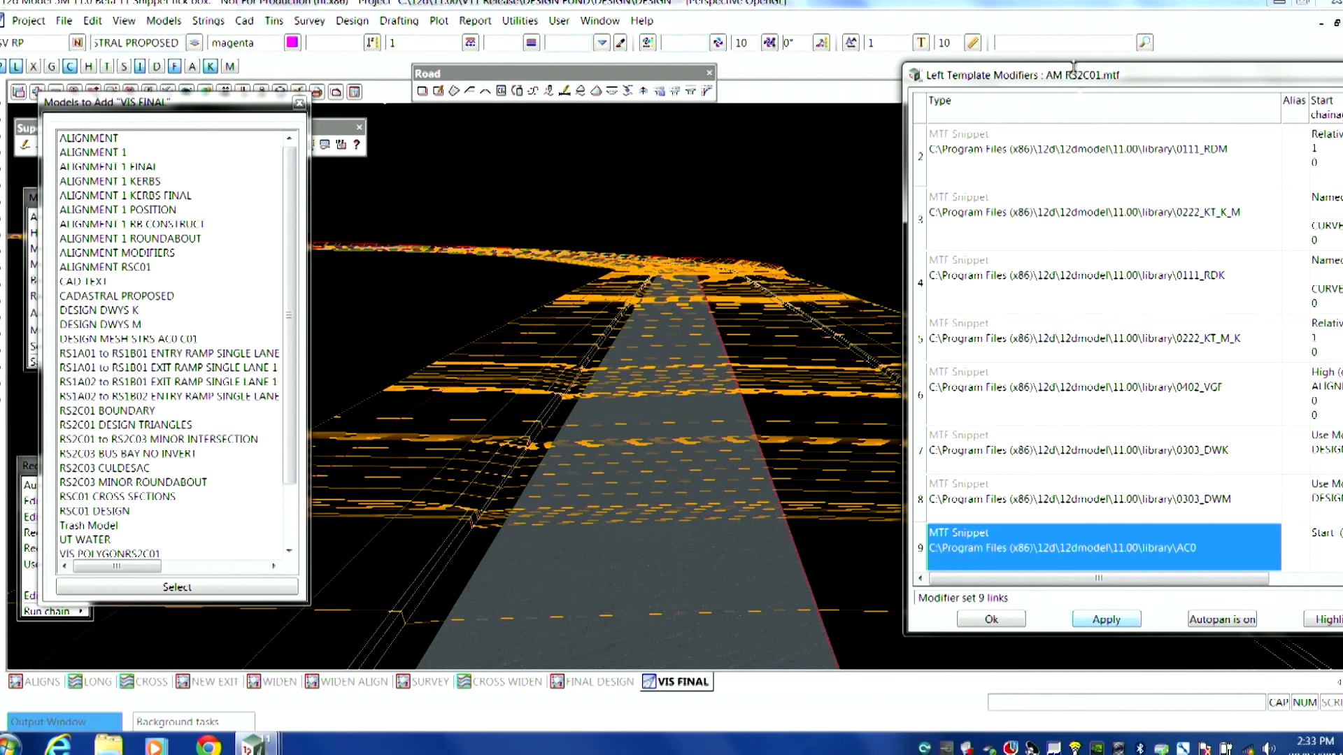
{"action": "left_click_drag", "start_coordinate": [1077, 78], "coordinate": [800, 21]}
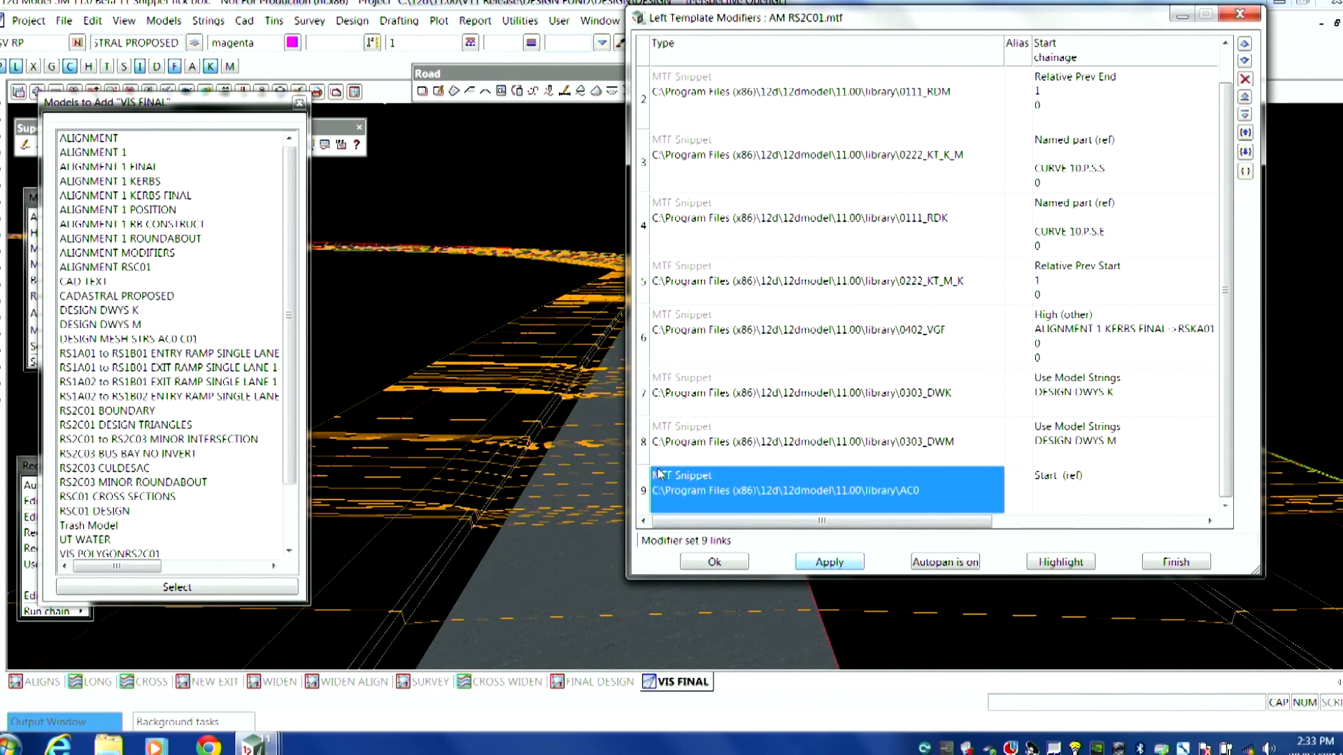
{"action": "left_click", "coordinate": [645, 486]}
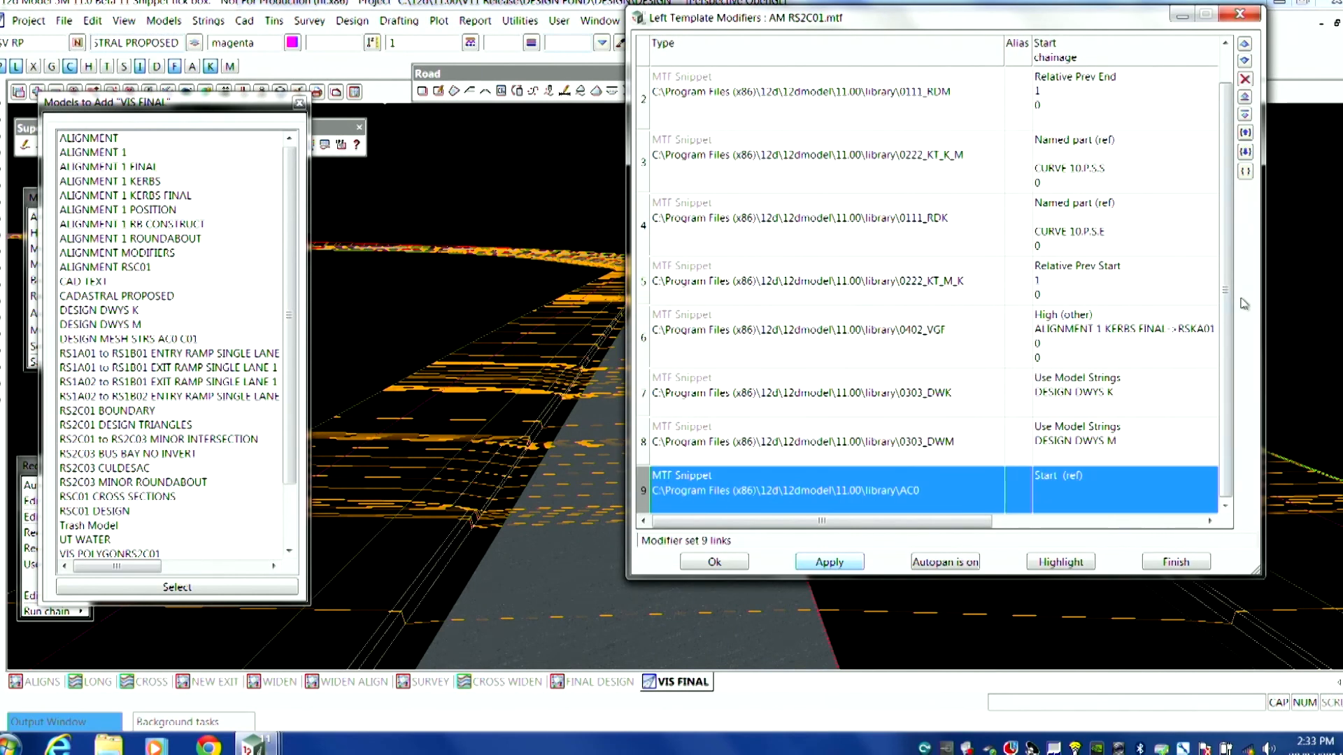
{"action": "left_click", "coordinate": [1245, 132]}
{"action": "left_click", "coordinate": [824, 463]}
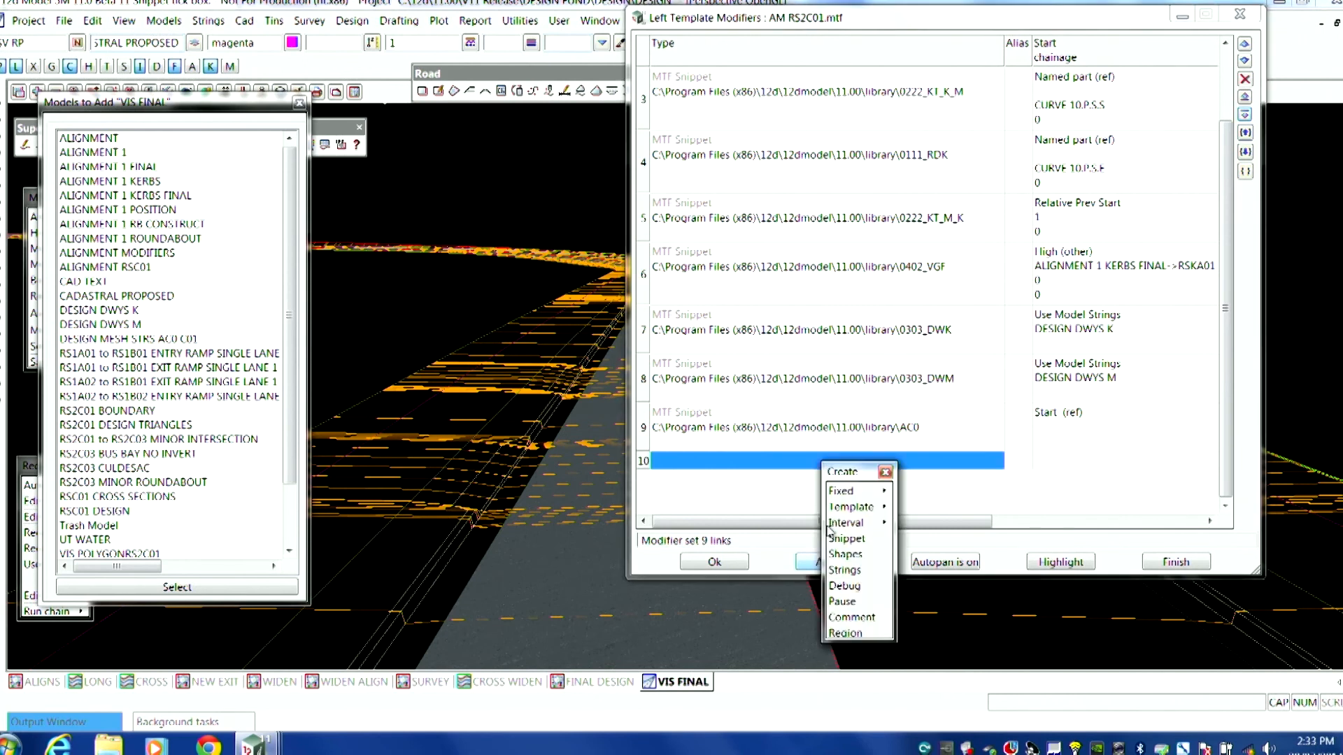
{"action": "left_click", "coordinate": [846, 539]}
Step: Assign the library file KBA.MTFSNIPPET to the new snippet modifier and set its trimesh colour to vis concrete2
{"action": "left_click", "coordinate": [1068, 84]}
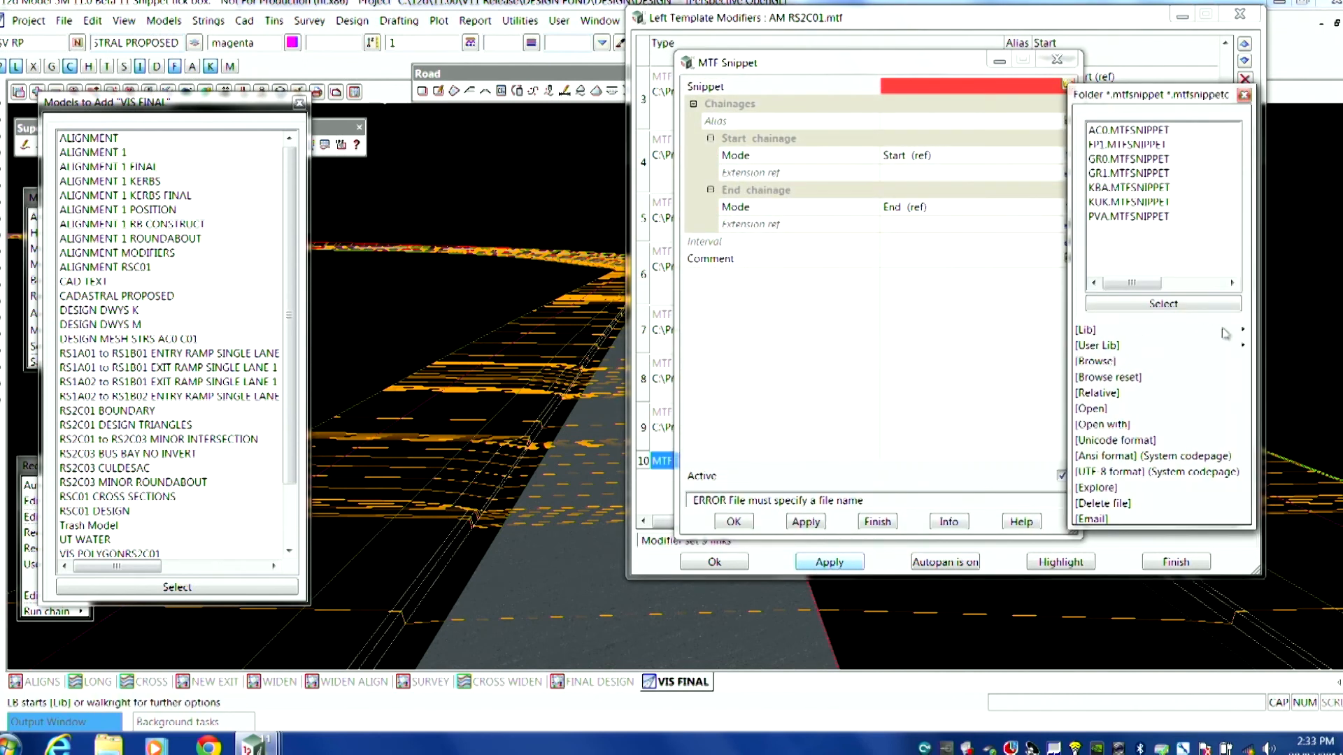
{"action": "mouse_move", "coordinate": [1241, 333]}
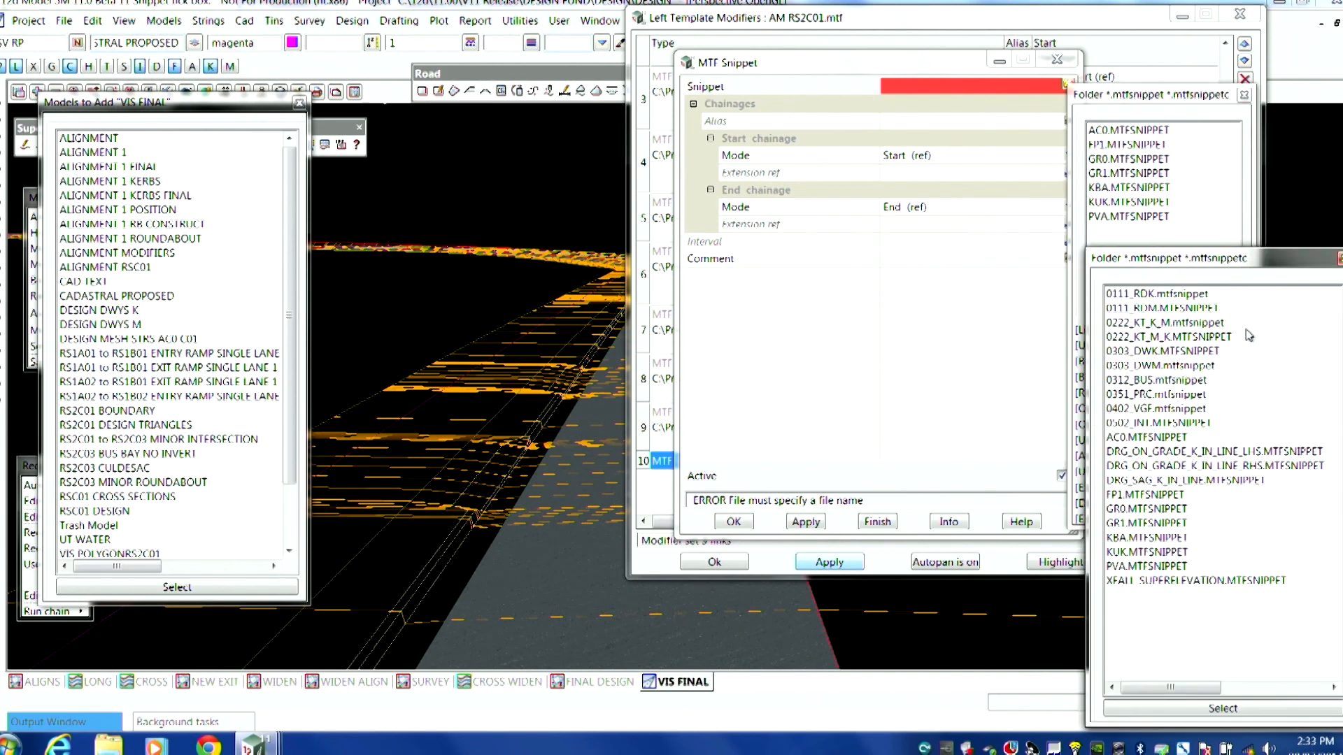
{"action": "left_click", "coordinate": [1128, 537]}
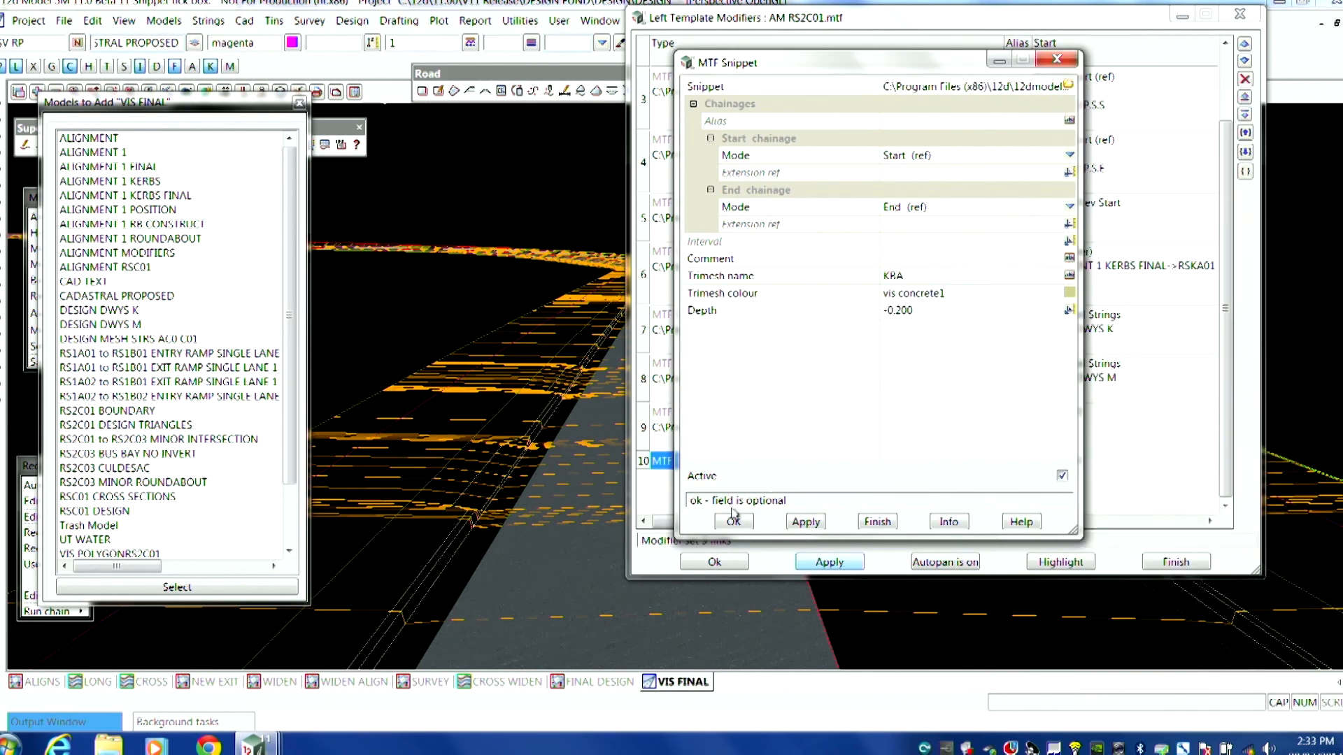
{"action": "left_click", "coordinate": [943, 293]}
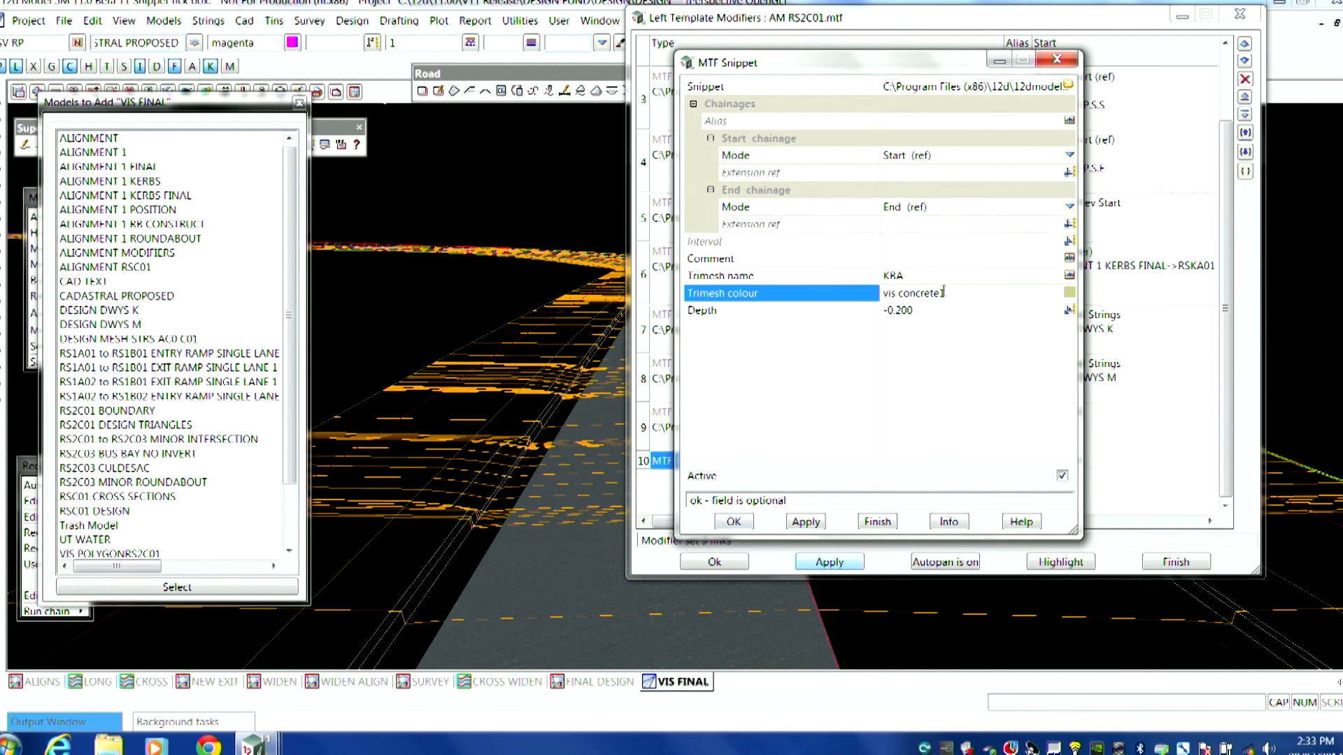
{"action": "type", "text": "2"}
{"action": "left_click", "coordinate": [799, 524]}
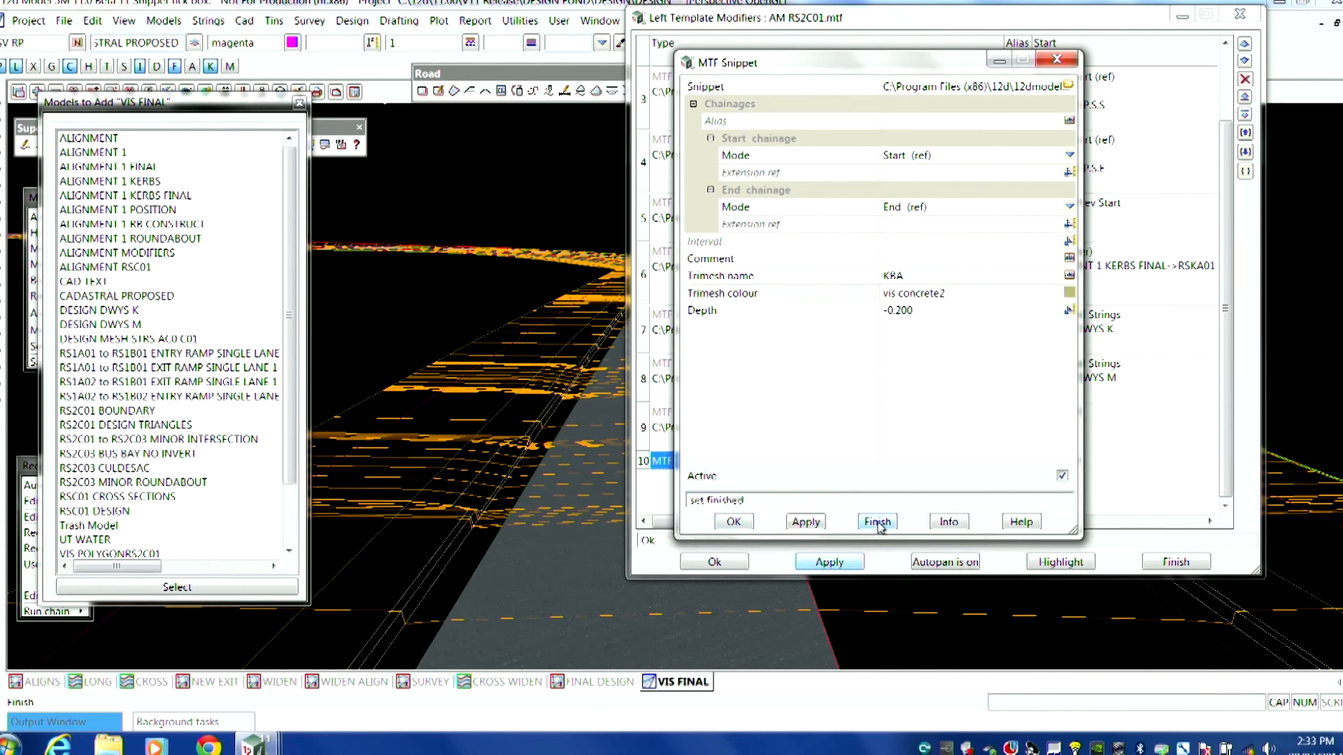
{"action": "left_click", "coordinate": [733, 523]}
Step: Apply the KBA snippet to the template, then close the left modifiers and the list of models to add
{"action": "left_click", "coordinate": [826, 569]}
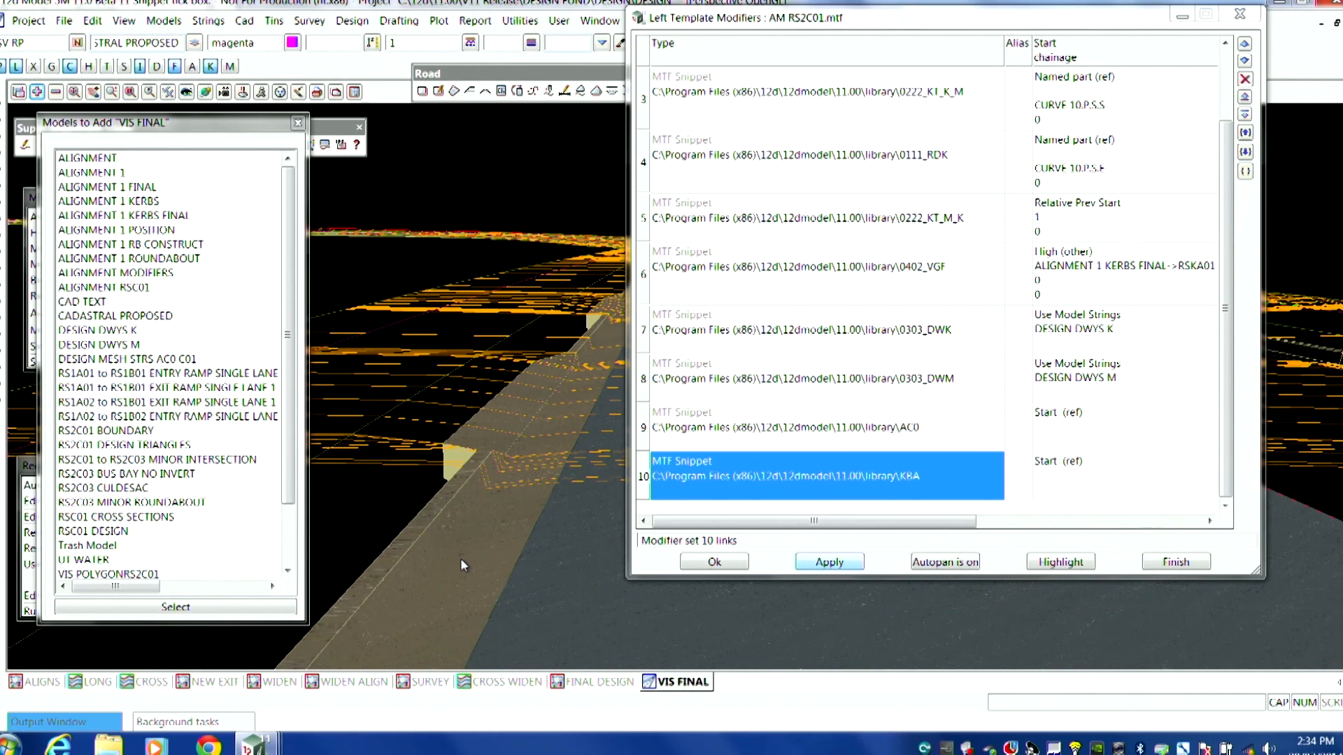
{"action": "left_click", "coordinate": [1172, 563]}
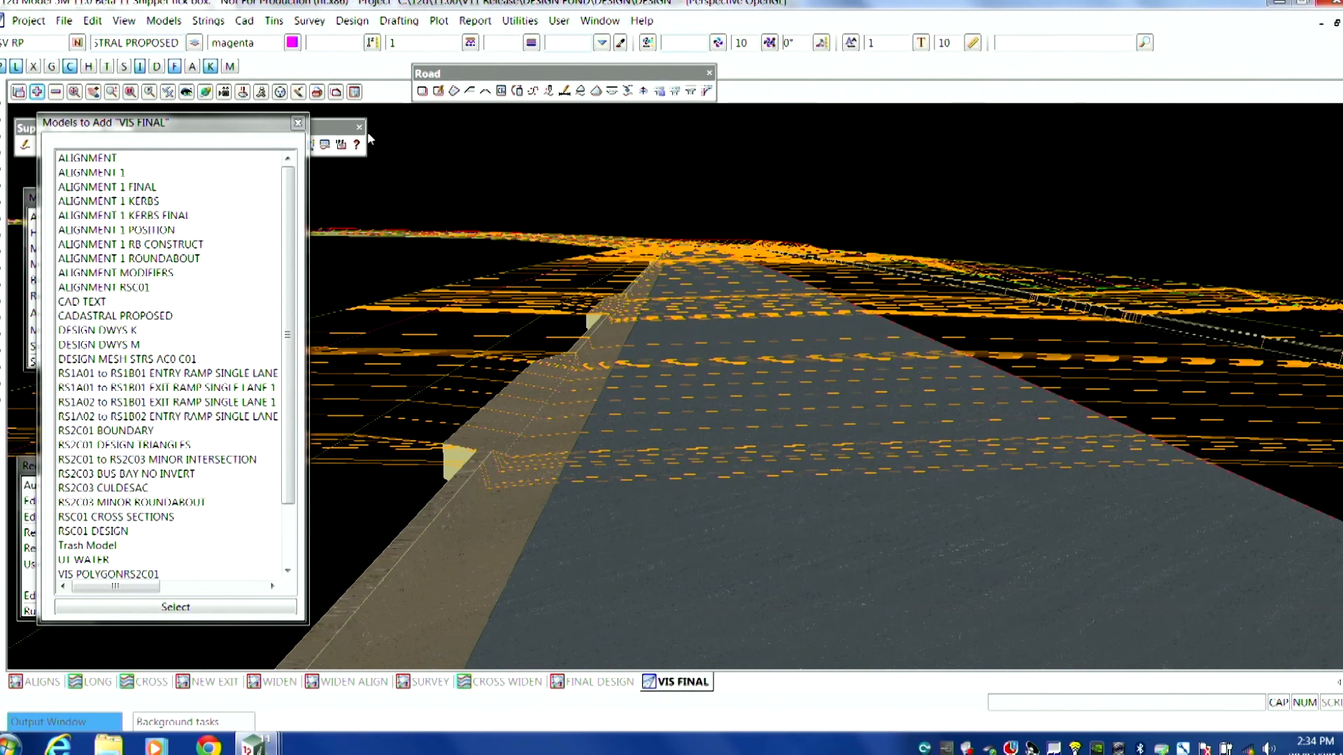
{"action": "left_click", "coordinate": [297, 125]}
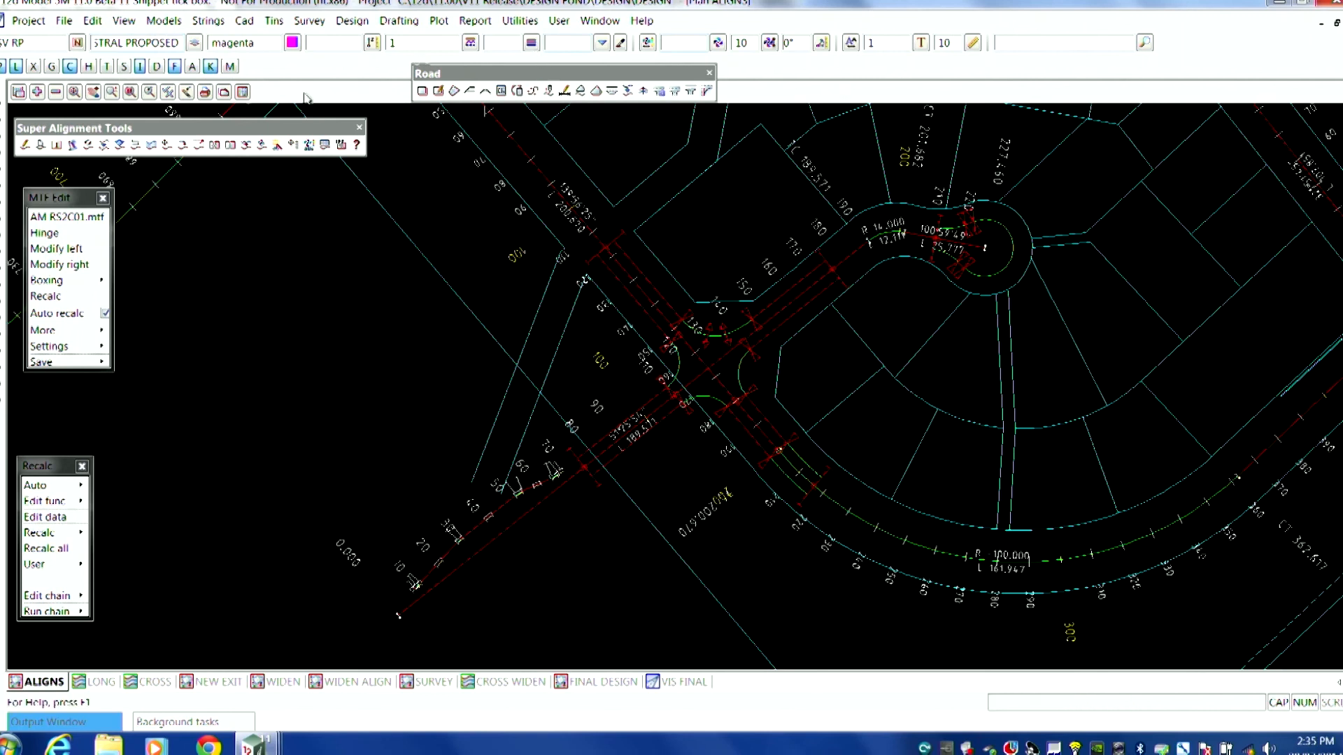
Step: Move the start point of super alignment RS2C03 in the ALIGNS plan view and quit editing the string
{"action": "left_click", "coordinate": [24, 143]}
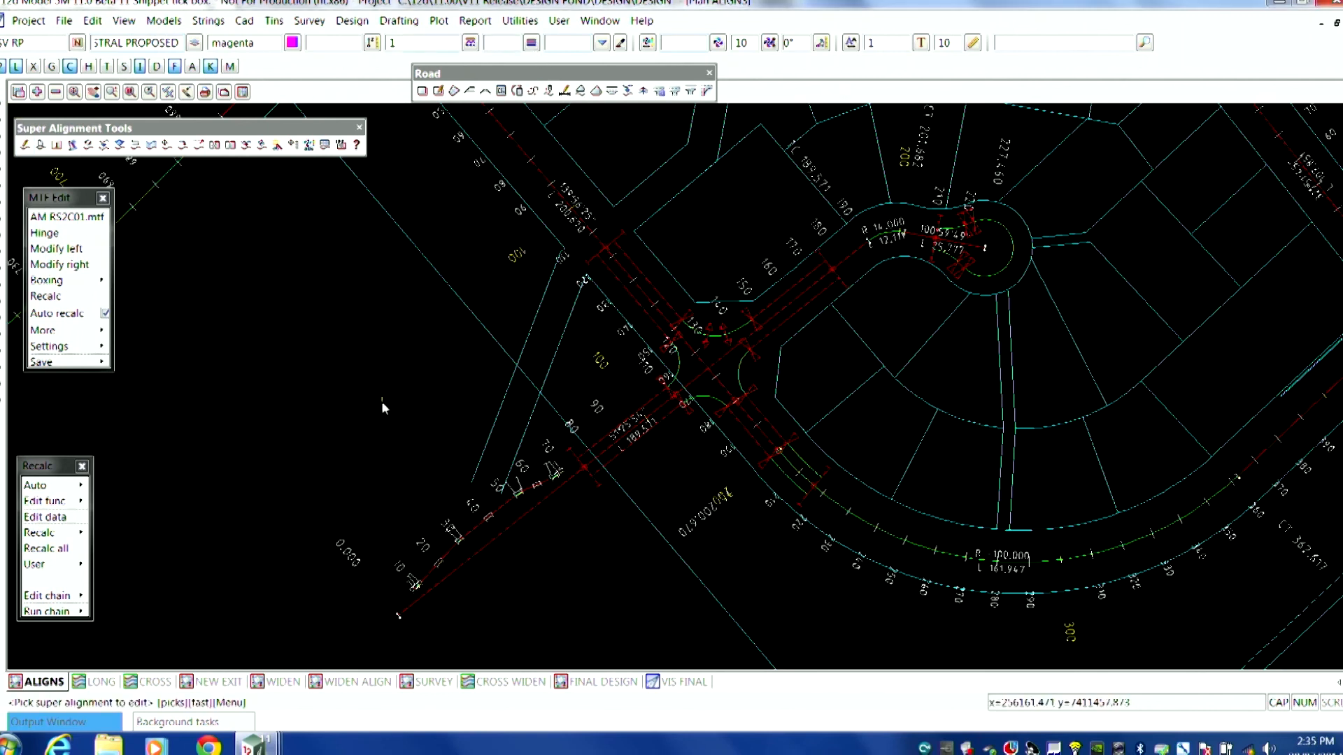
{"action": "left_click", "coordinate": [399, 616]}
{"action": "middle_click", "coordinate": [399, 616]}
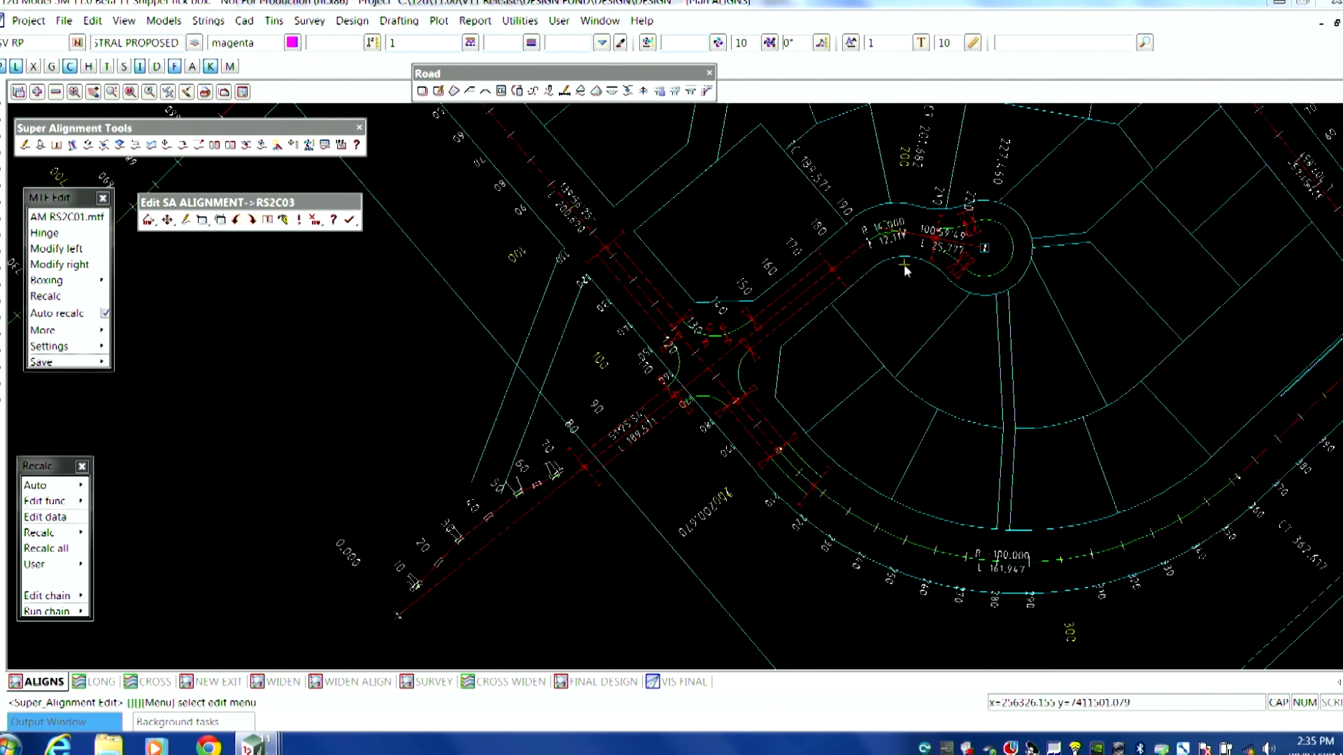
{"action": "left_click", "coordinate": [167, 221]}
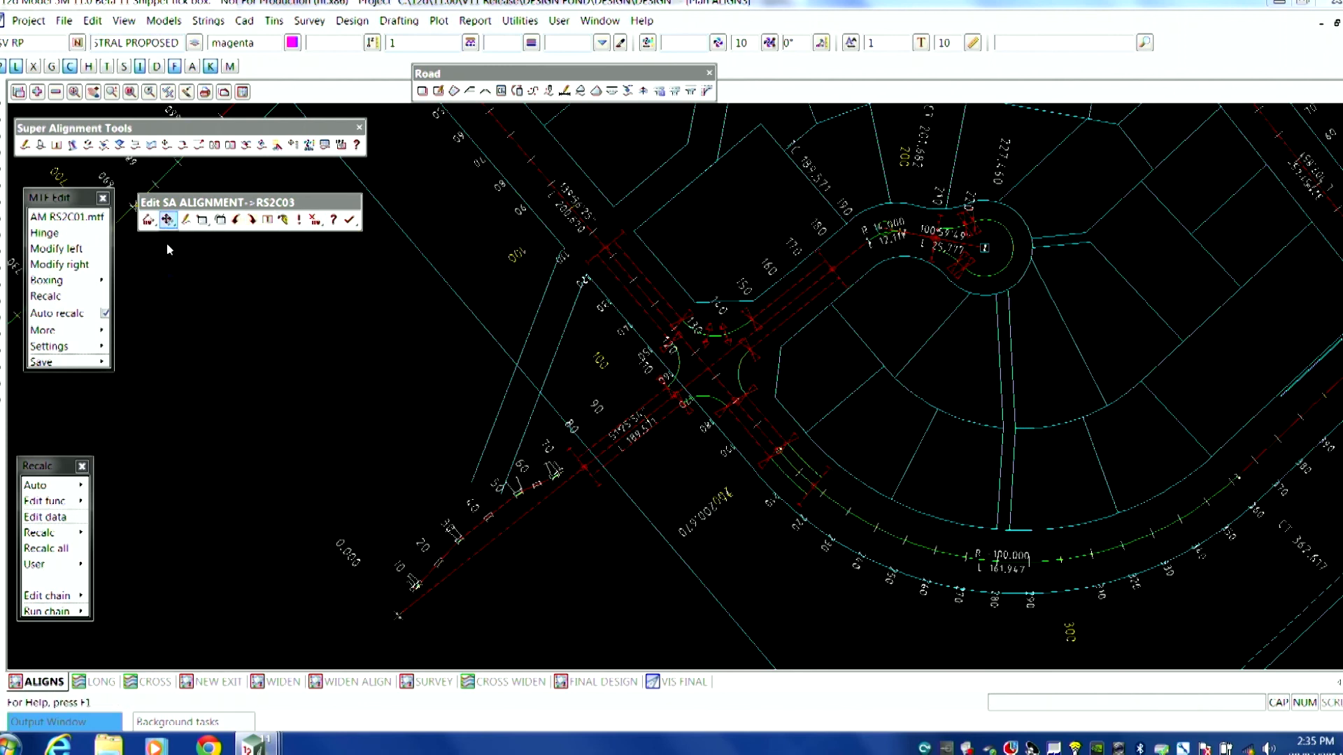
{"action": "left_click", "coordinate": [403, 613]}
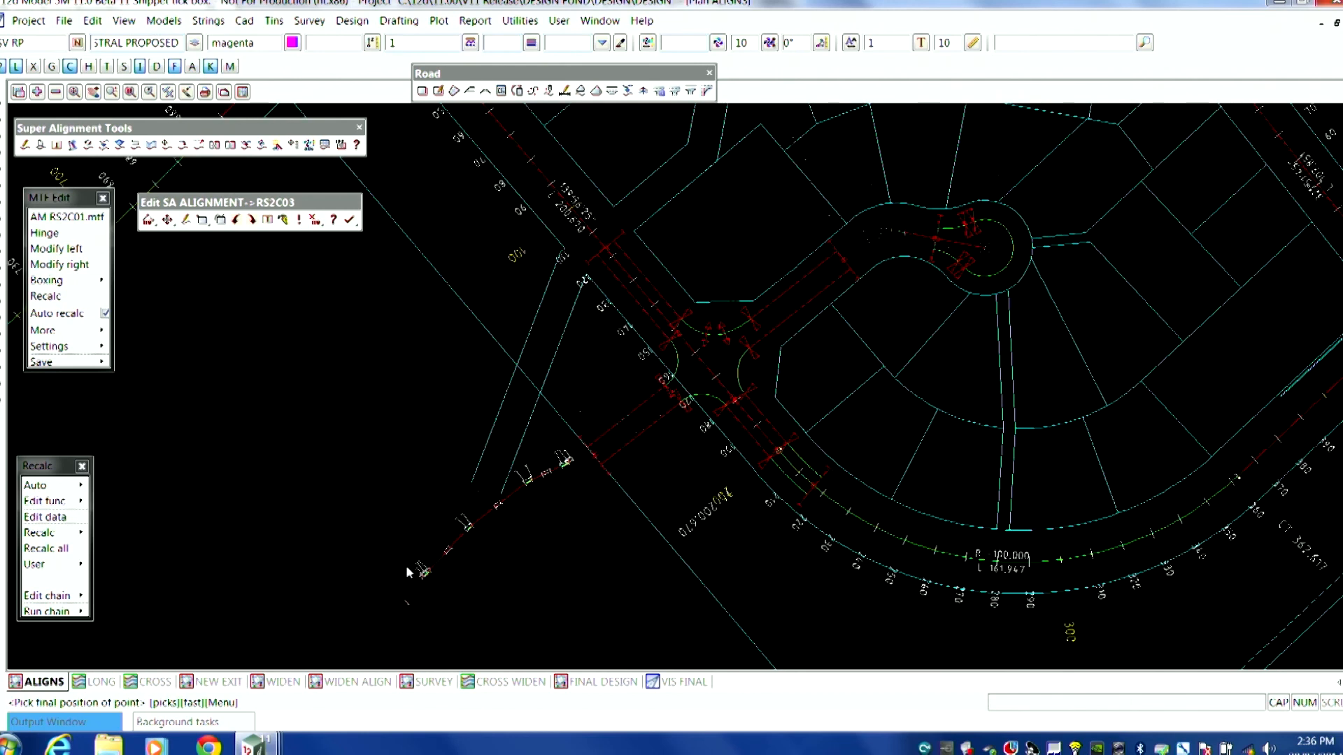
{"action": "left_click", "coordinate": [406, 566]}
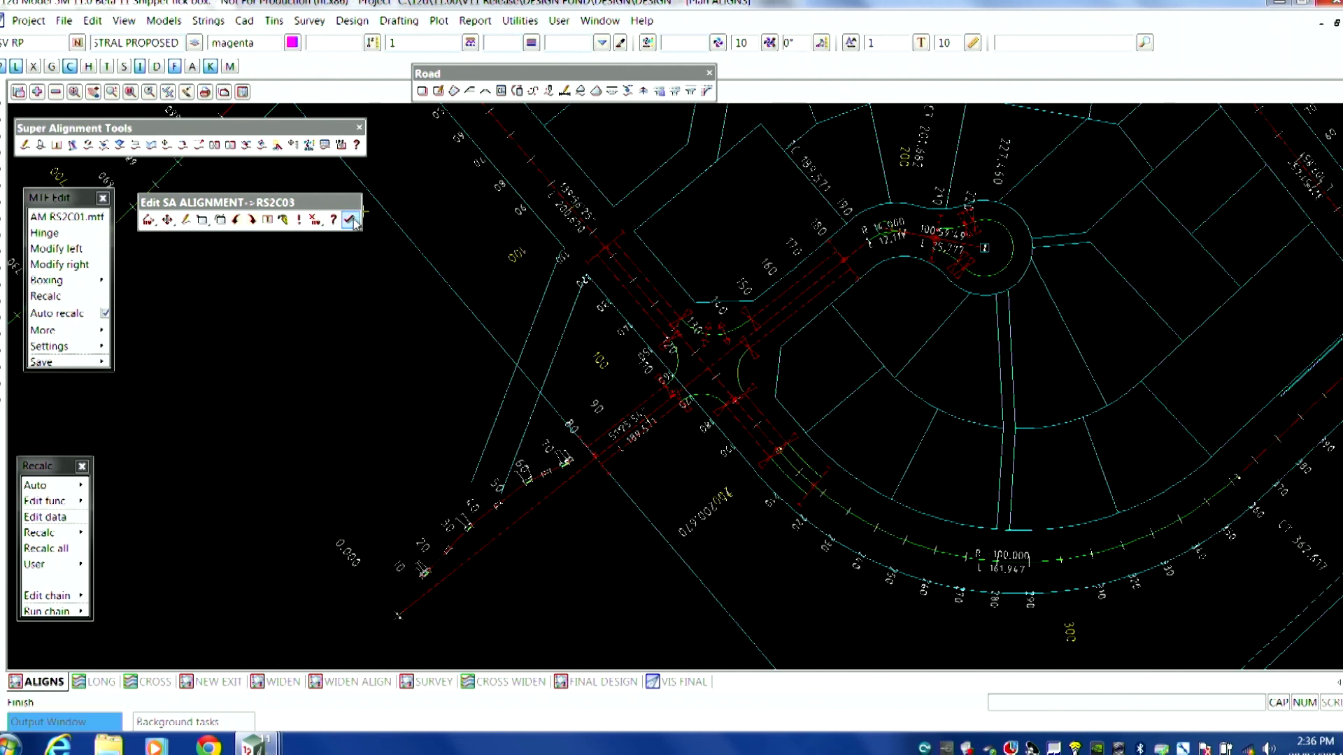
{"action": "left_click", "coordinate": [350, 256]}
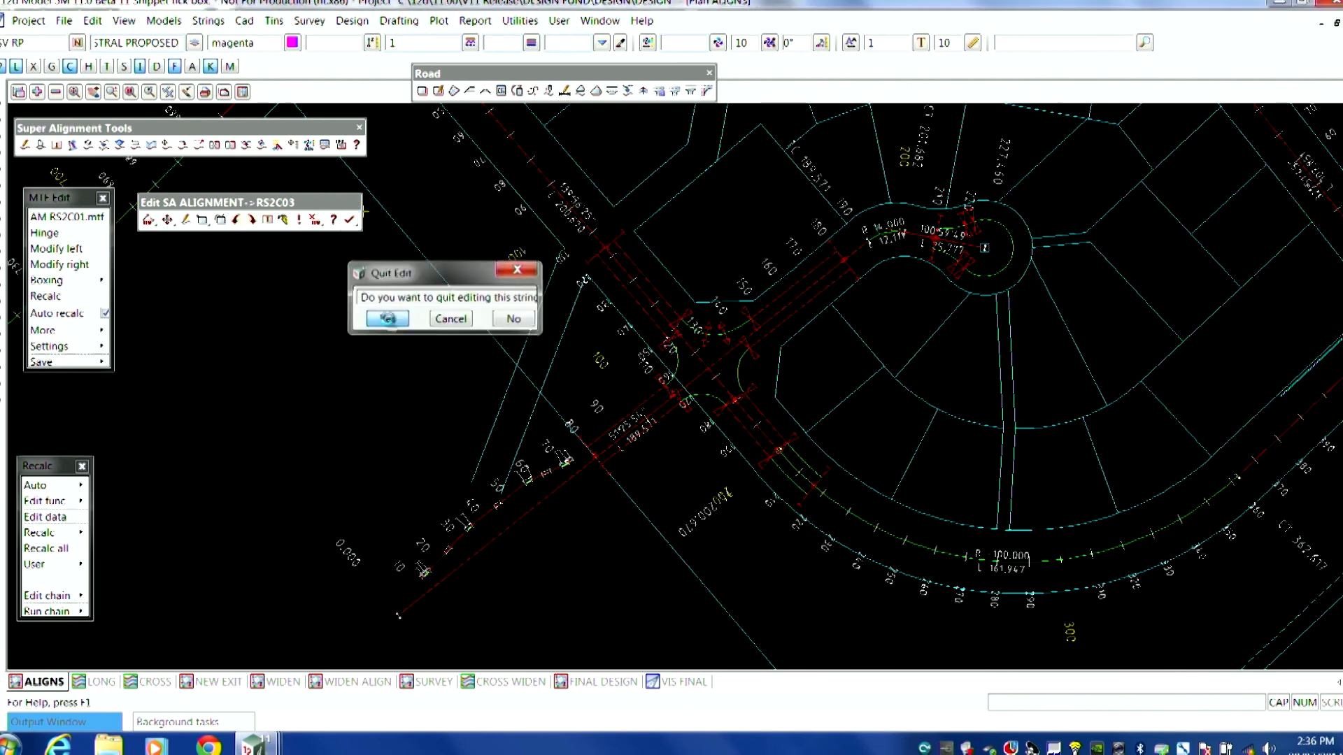
{"action": "left_click", "coordinate": [380, 317]}
{"action": "scroll", "coordinate": [780, 456], "scroll_direction": "up", "scroll_amount": 1}
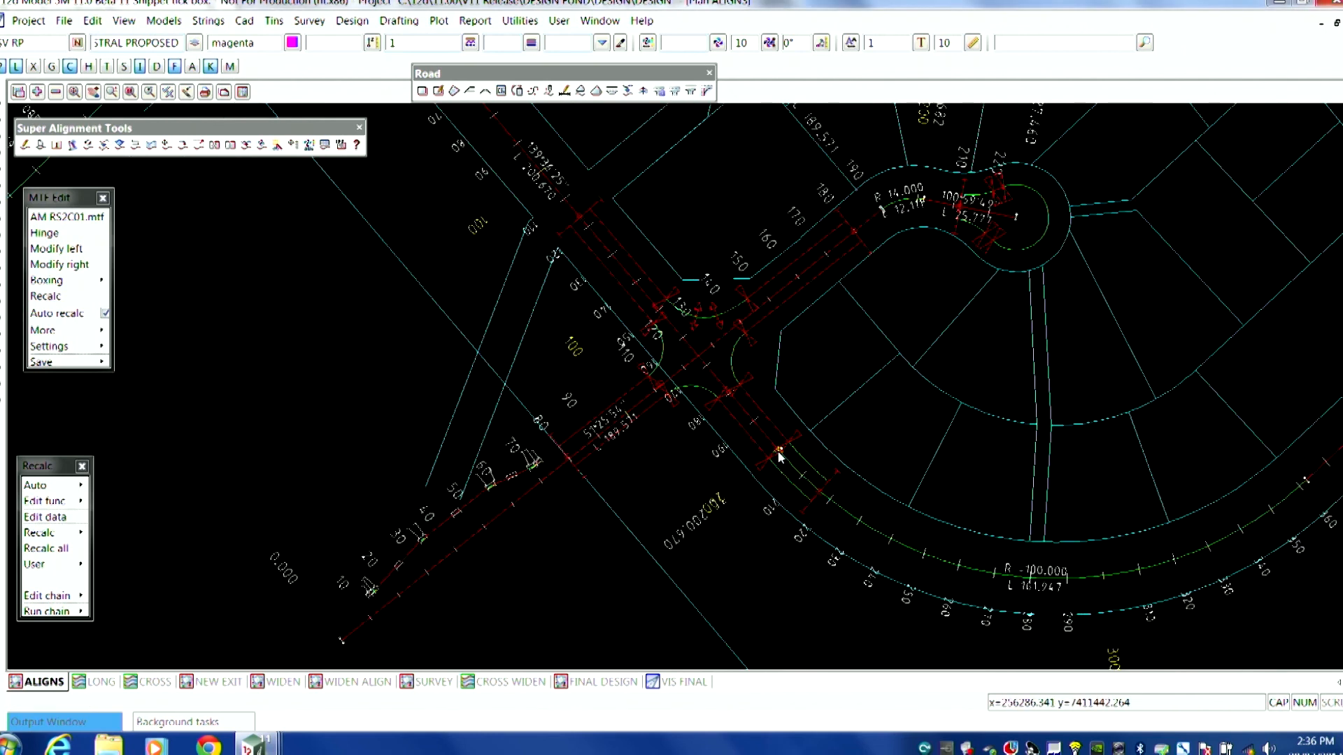